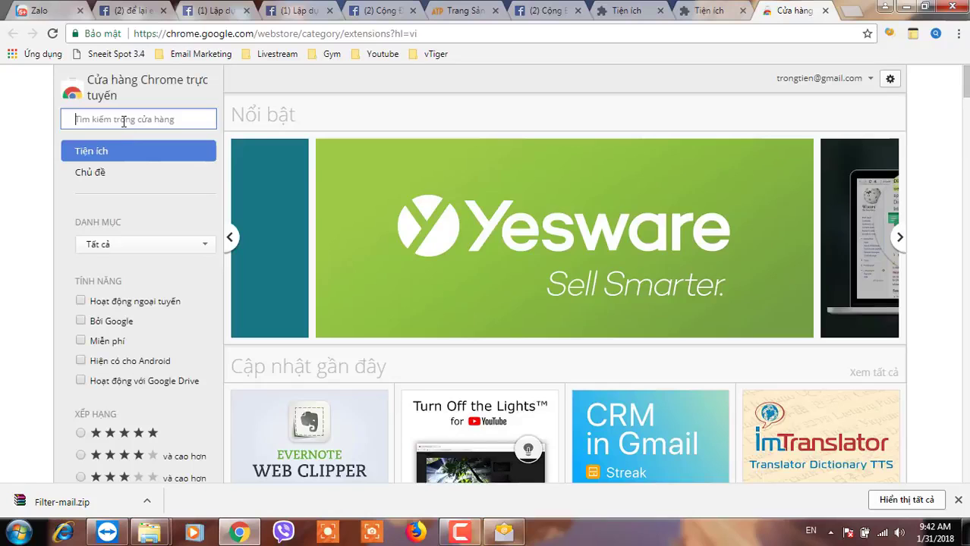
Search the store for 'atp token' and mark the already-installed ATP - TOKEN extension in the results.
left_click(124, 122)
type("a")
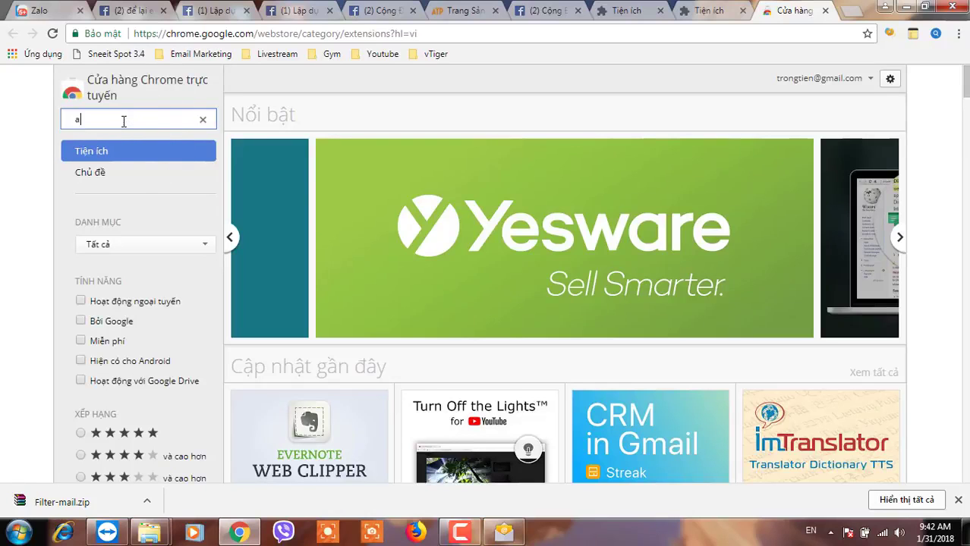
type("tp token")
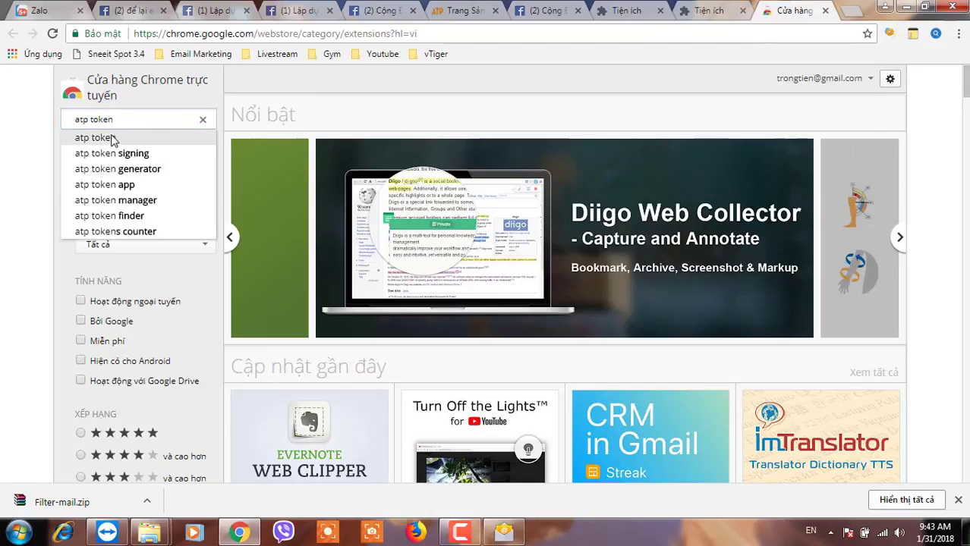
left_click(110, 137)
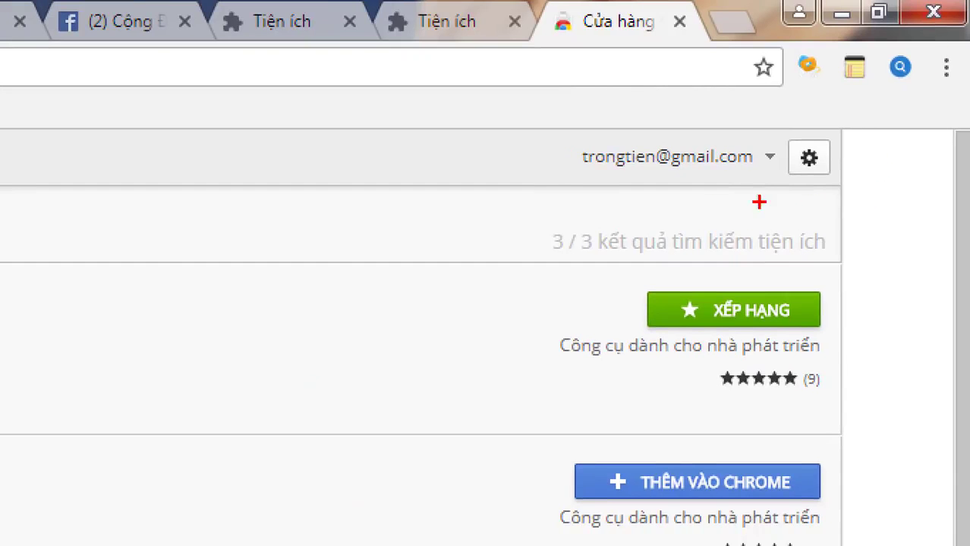
mouse_move(534, 149)
left_mouse_down()
mouse_move(793, 65)
mouse_move(756, 118)
left_mouse_up()
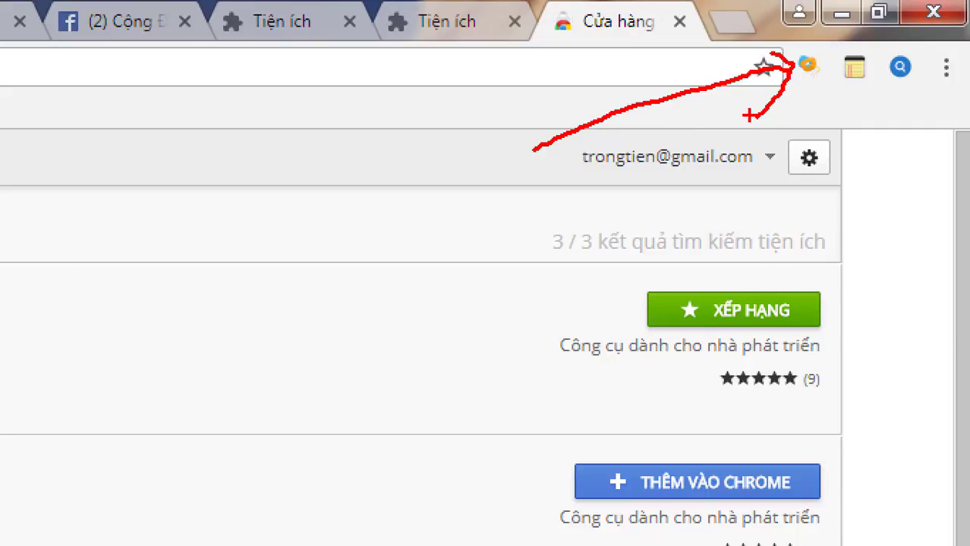
key("Escape")
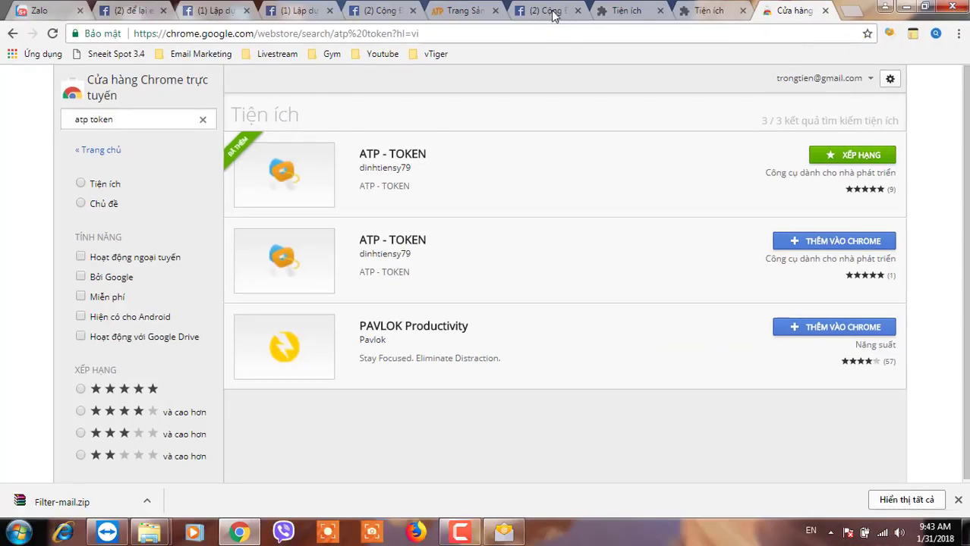
Load facebook.com in a new tab and run the ATP-Token extension from the toolbar.
left_click(853, 14)
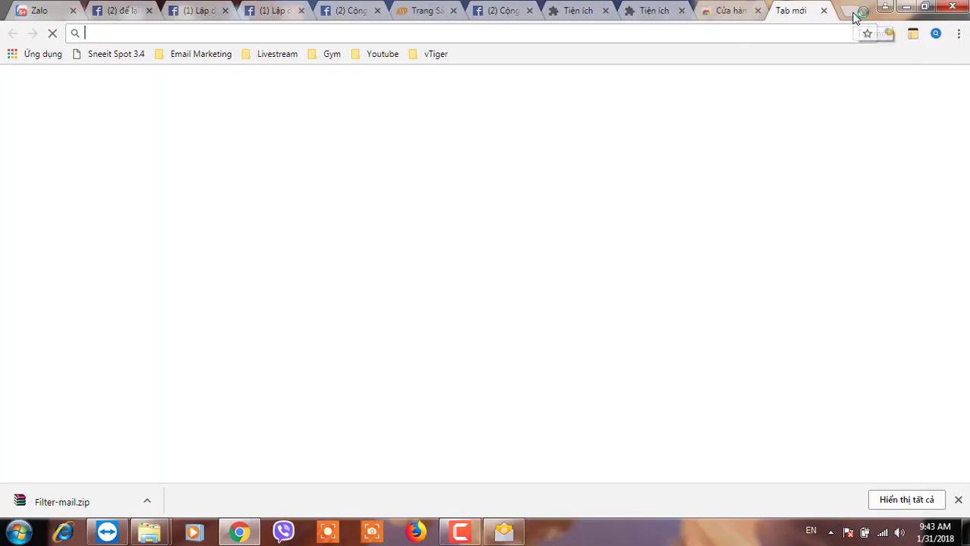
type("face")
left_click(219, 58)
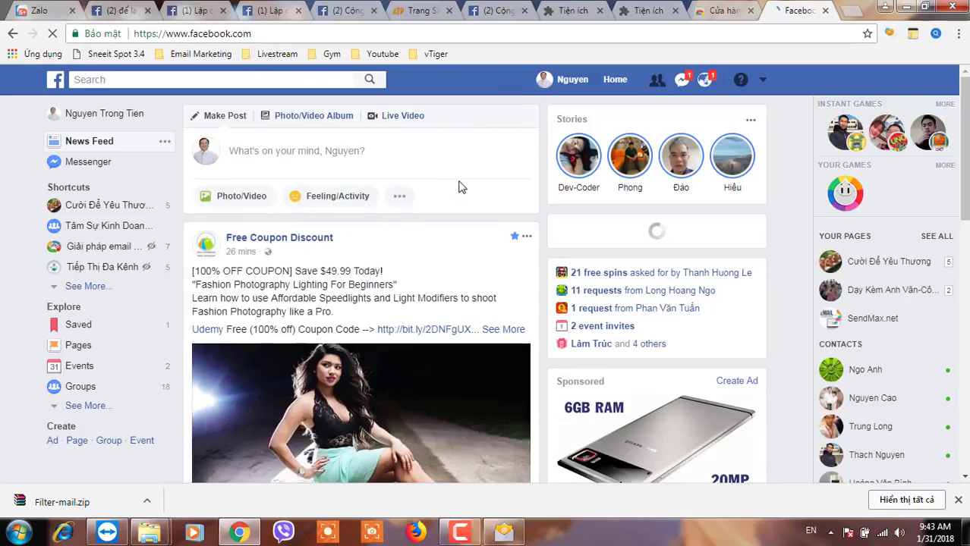
left_click(891, 40)
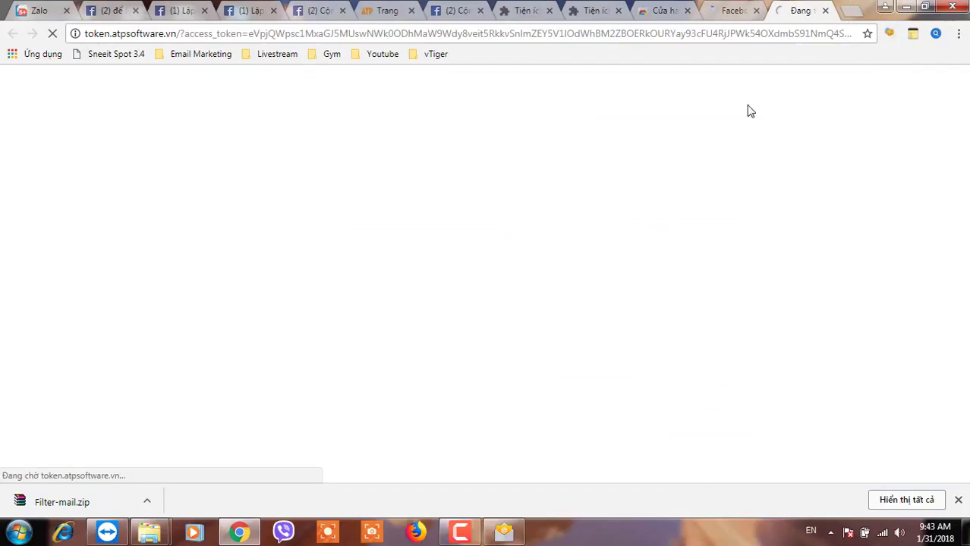
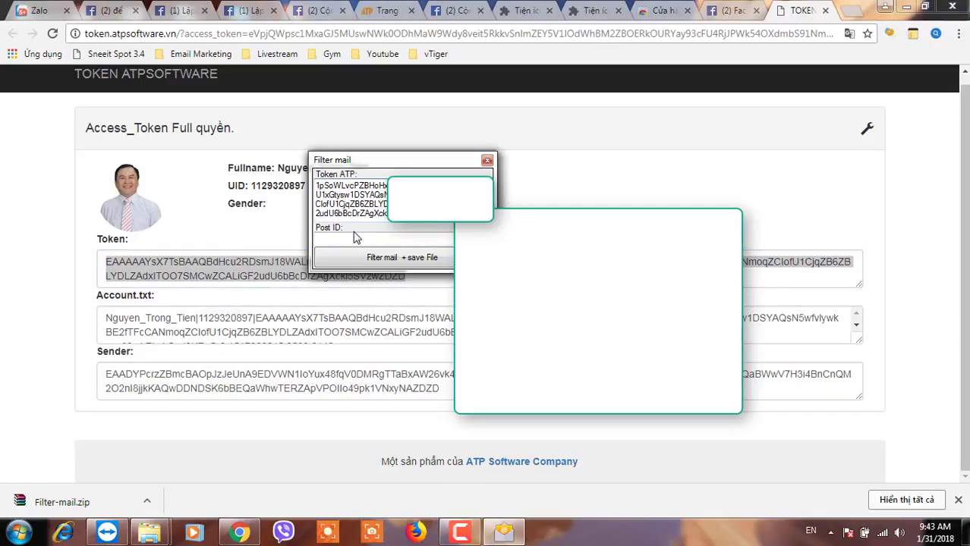
left_click(181, 10)
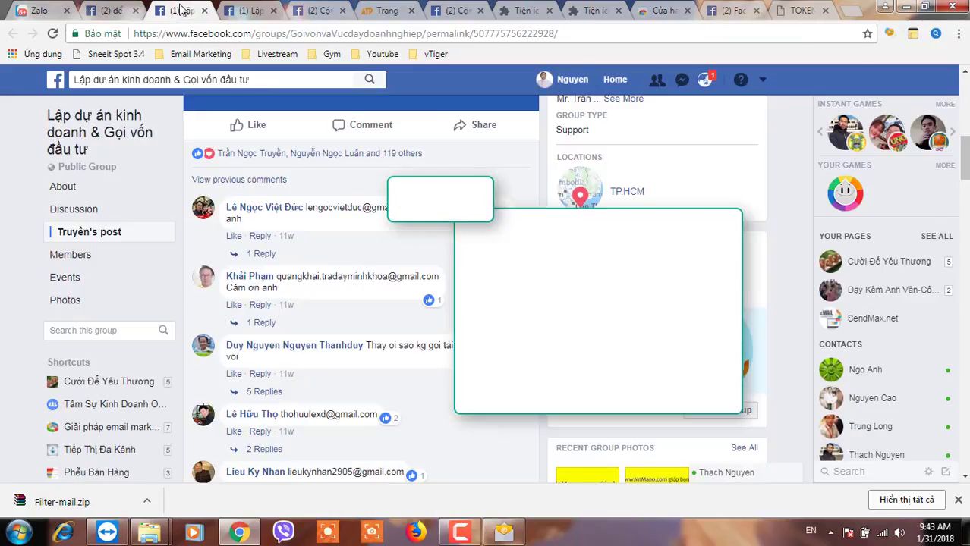
left_click(253, 10)
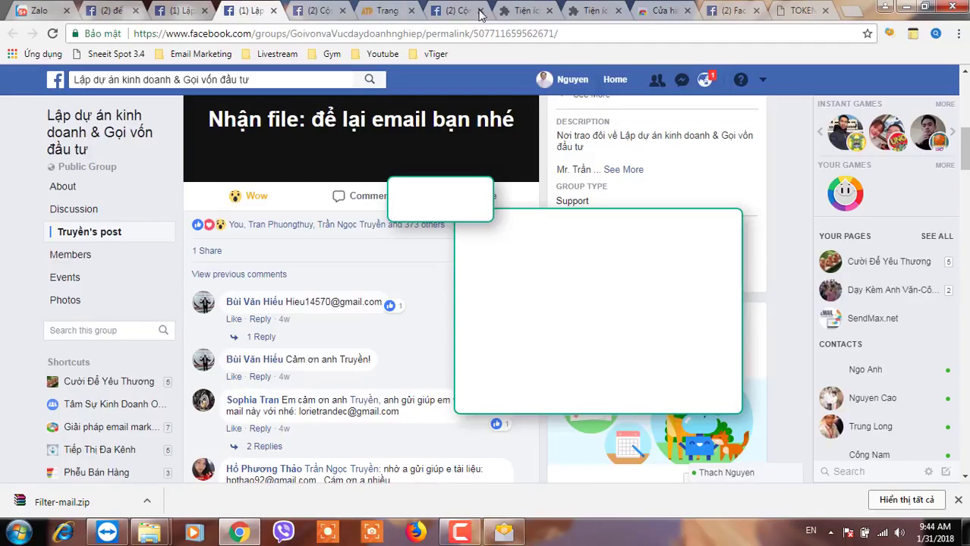
left_click(459, 11)
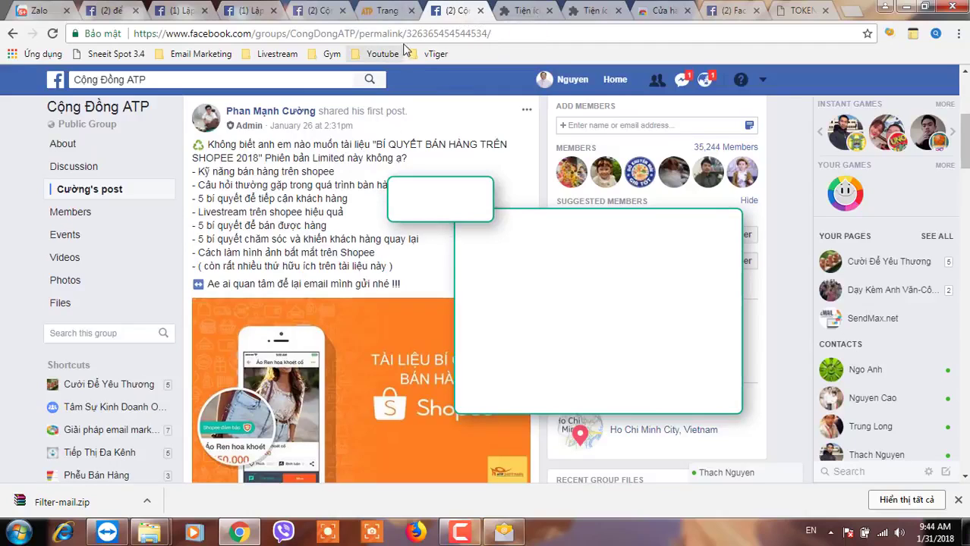
left_click_drag(406, 34, 487, 34)
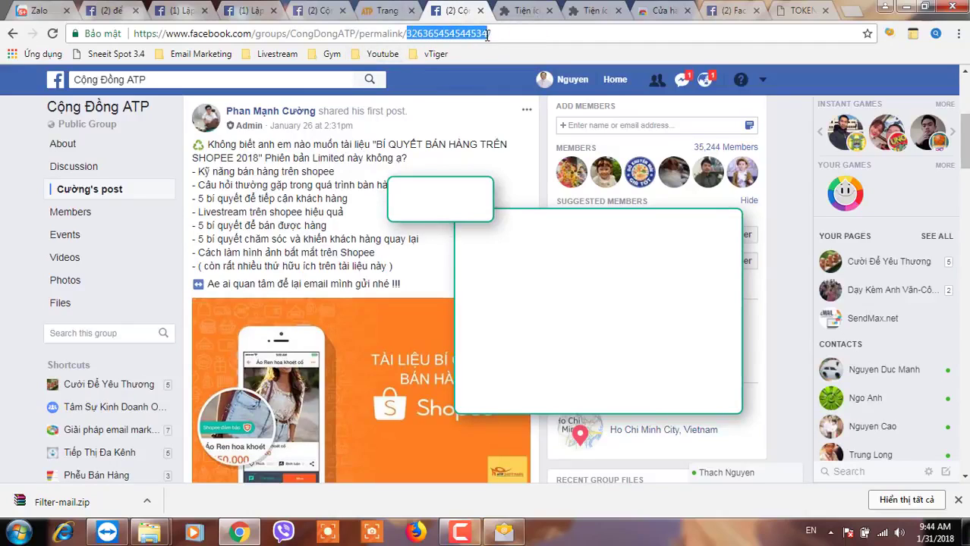
key("ctrl+c")
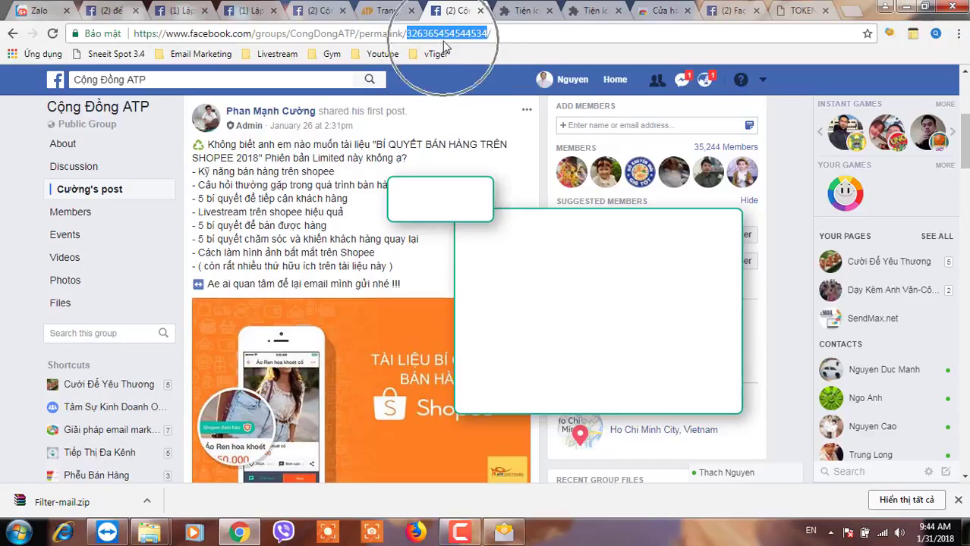
key("ctrl")
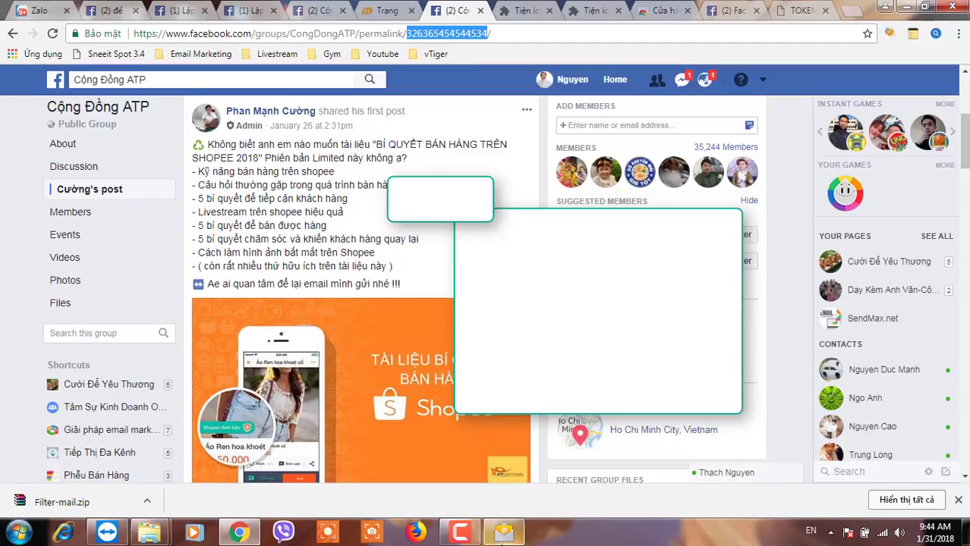
left_click(503, 532)
left_click(330, 242)
left_click(330, 241)
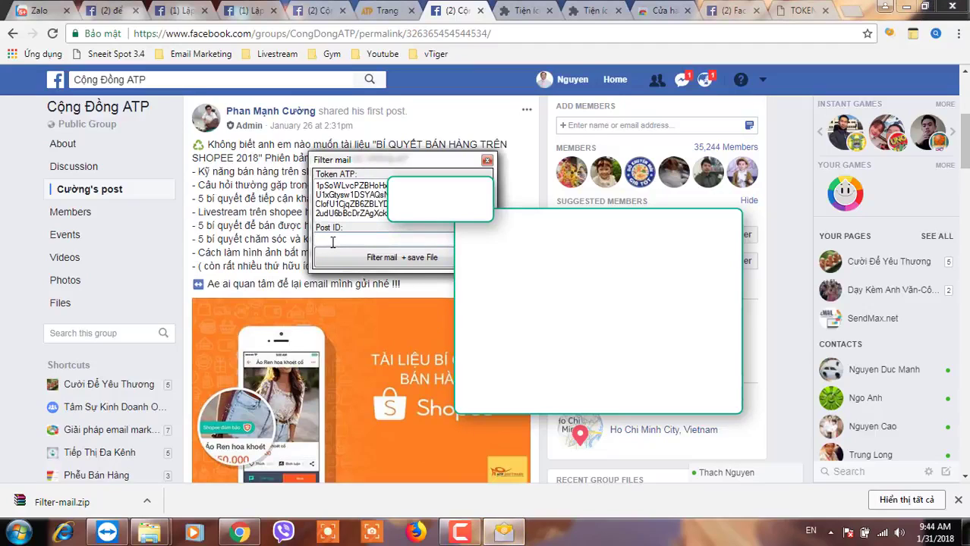
key("ctrl+v")
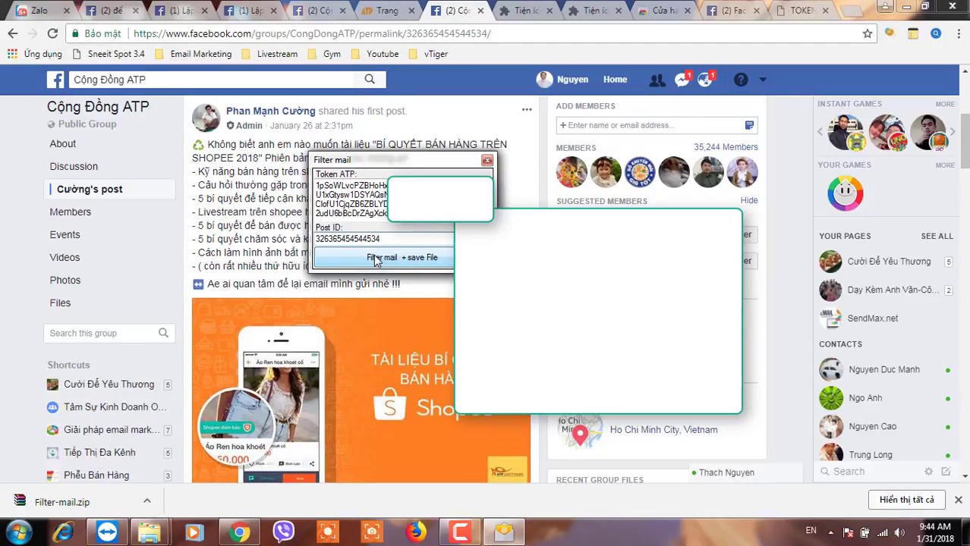
left_click(387, 261)
left_click(391, 261)
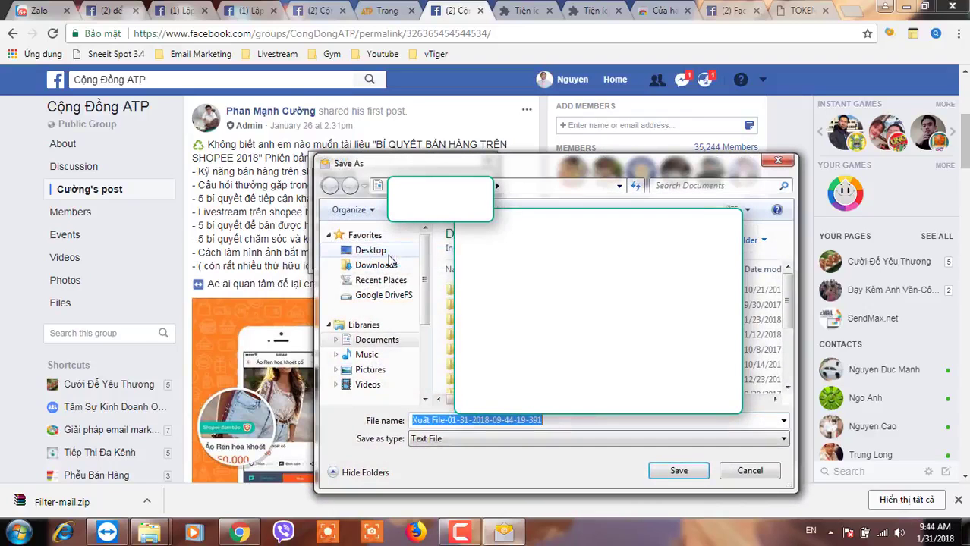
left_click_drag(471, 170, 464, 114)
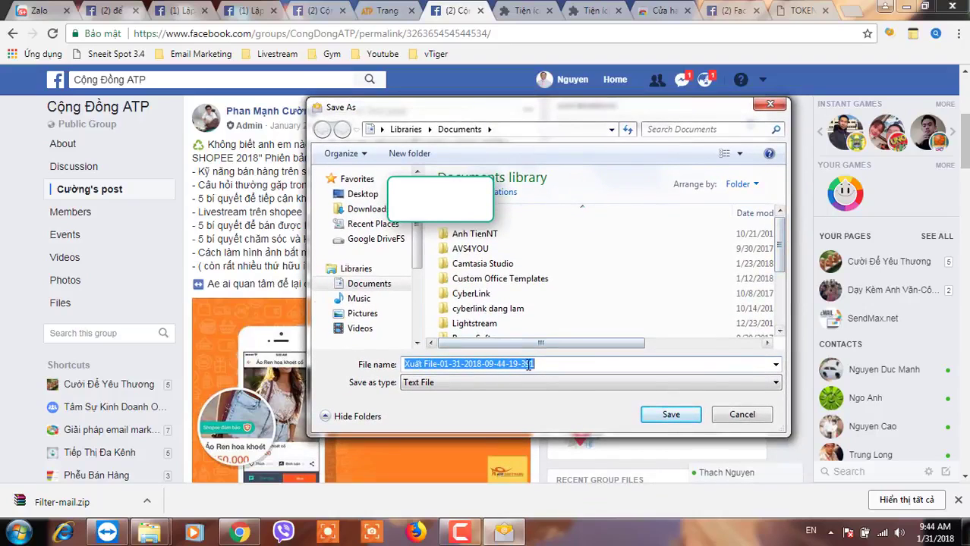
key("ctrl+v")
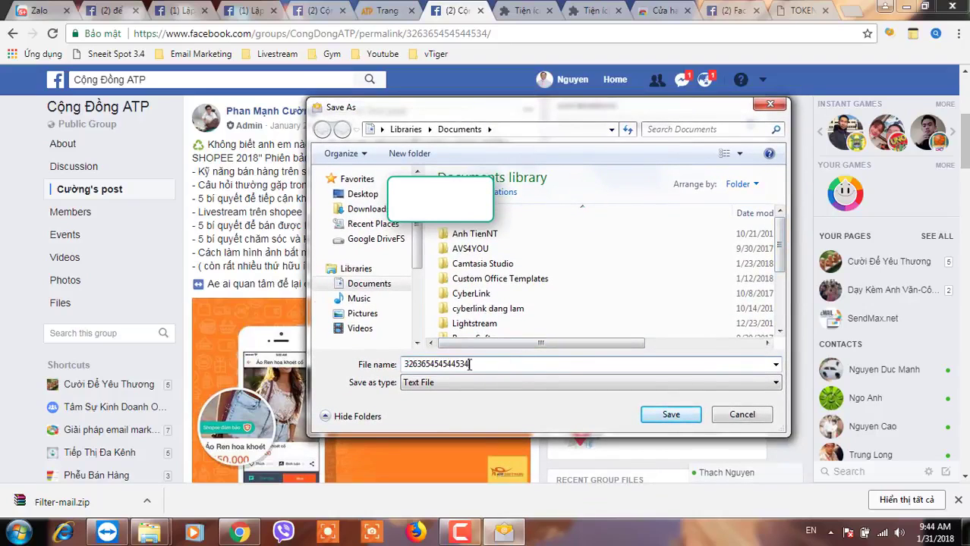
left_click(662, 418)
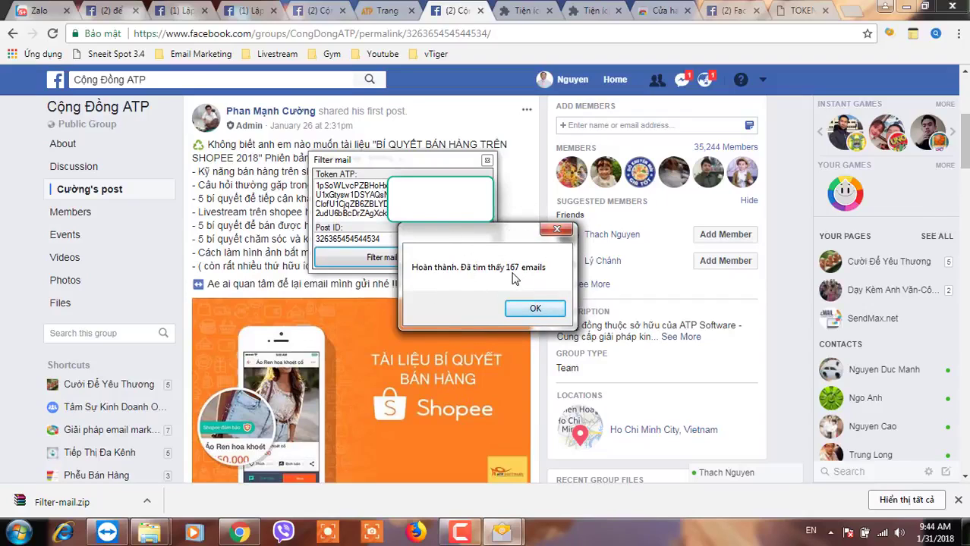
left_click(533, 309)
scroll(302, 272, "down", 4)
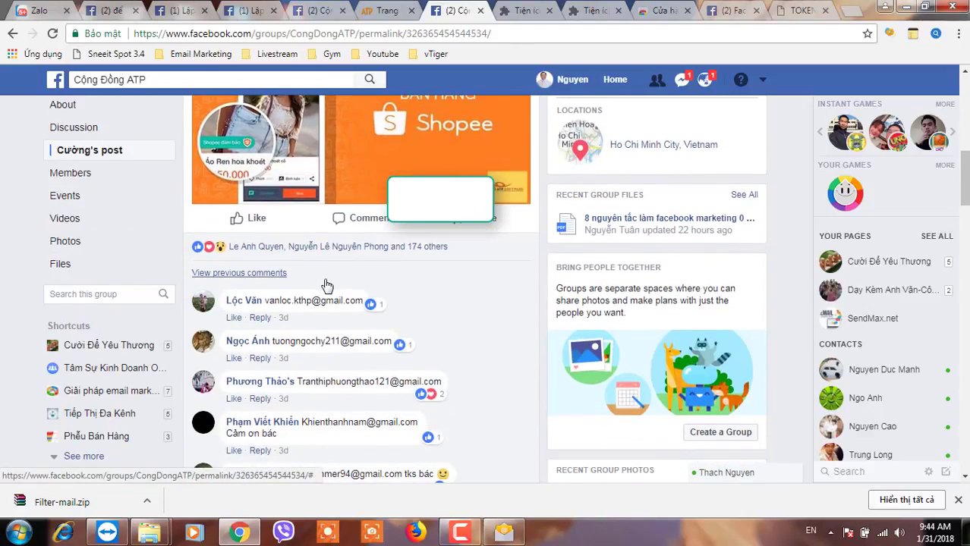
mouse_move(150, 537)
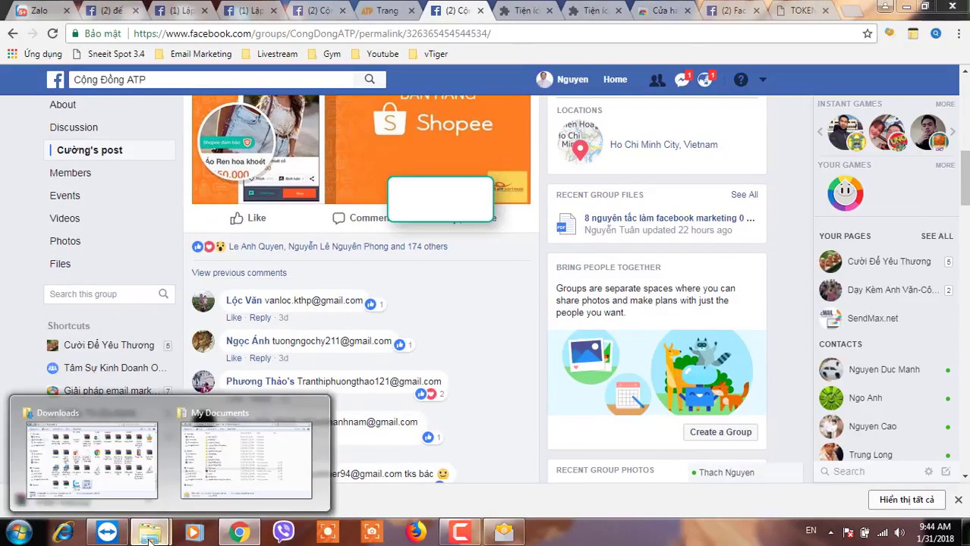
left_click(218, 492)
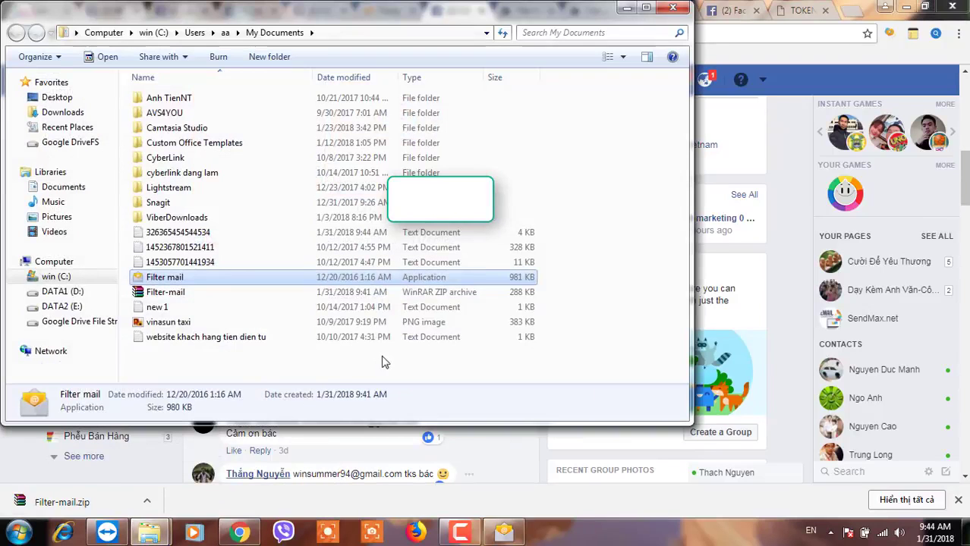
left_click(186, 233)
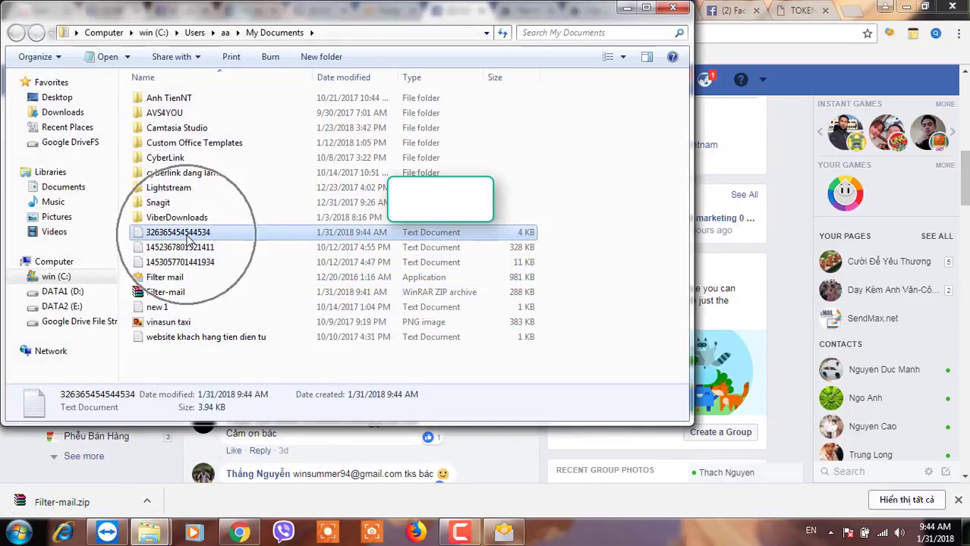
double_click(187, 235)
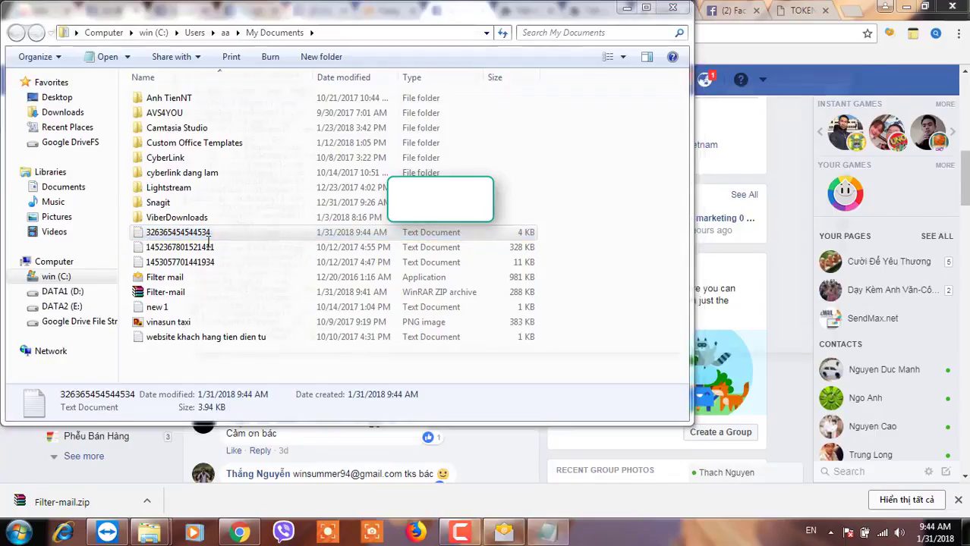
left_click_drag(862, 129, 850, 140)
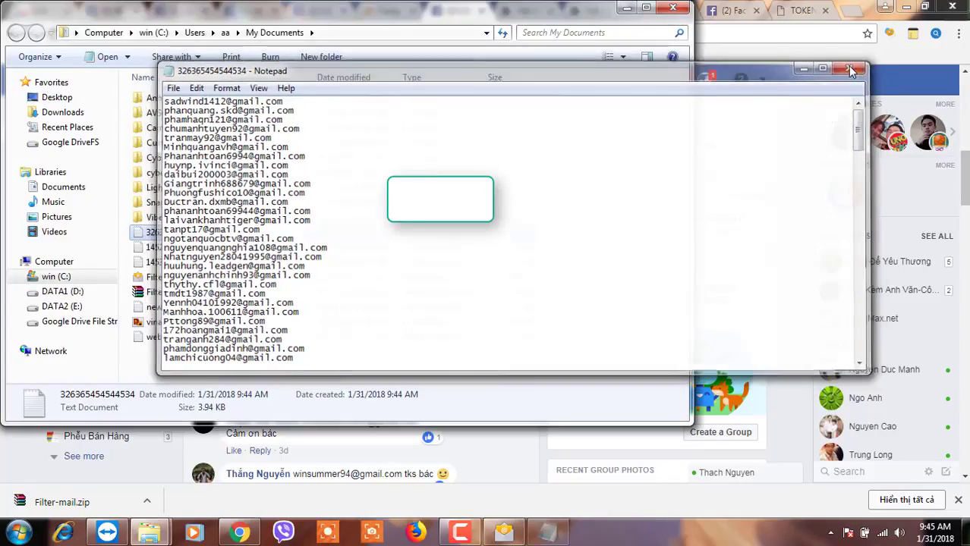
left_click(856, 69)
left_click(851, 16)
left_click(850, 15)
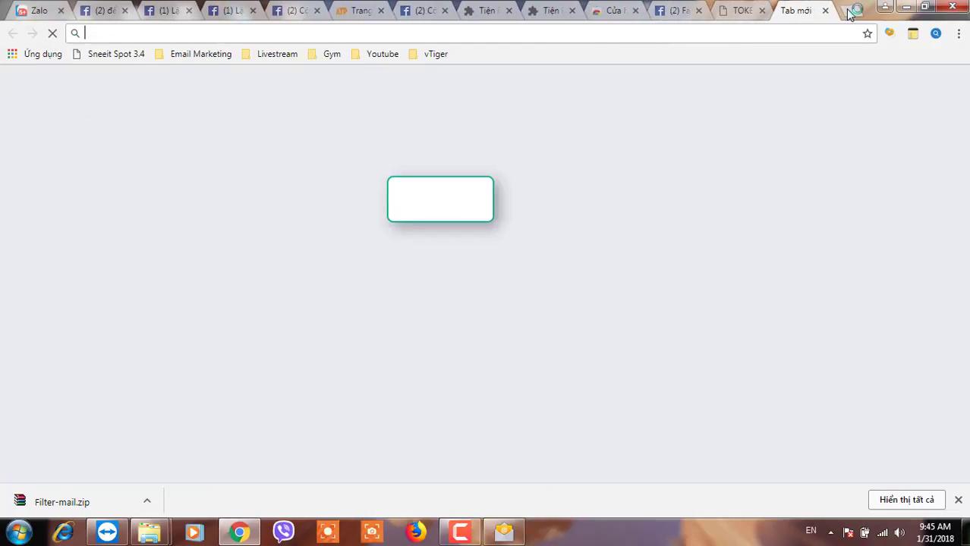
key("ctrl+v")
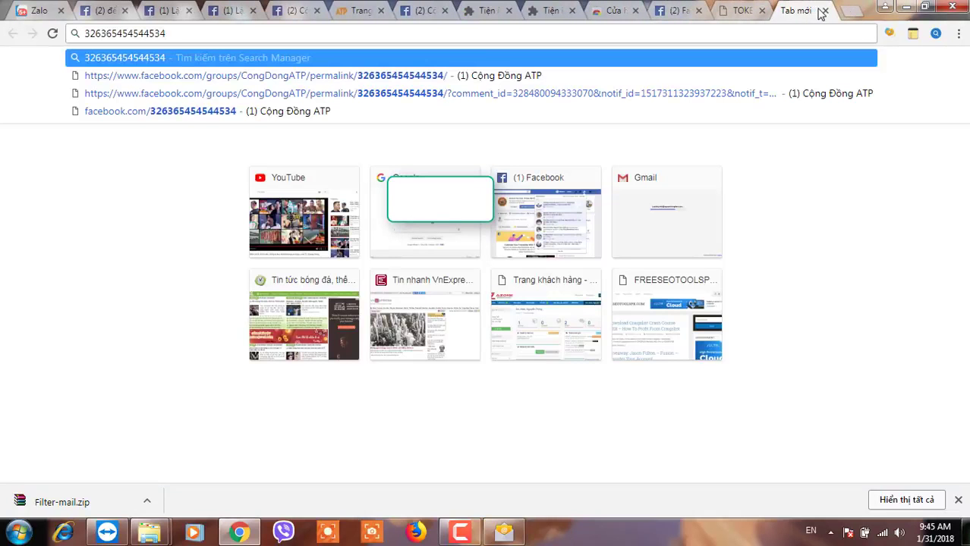
left_click(825, 11)
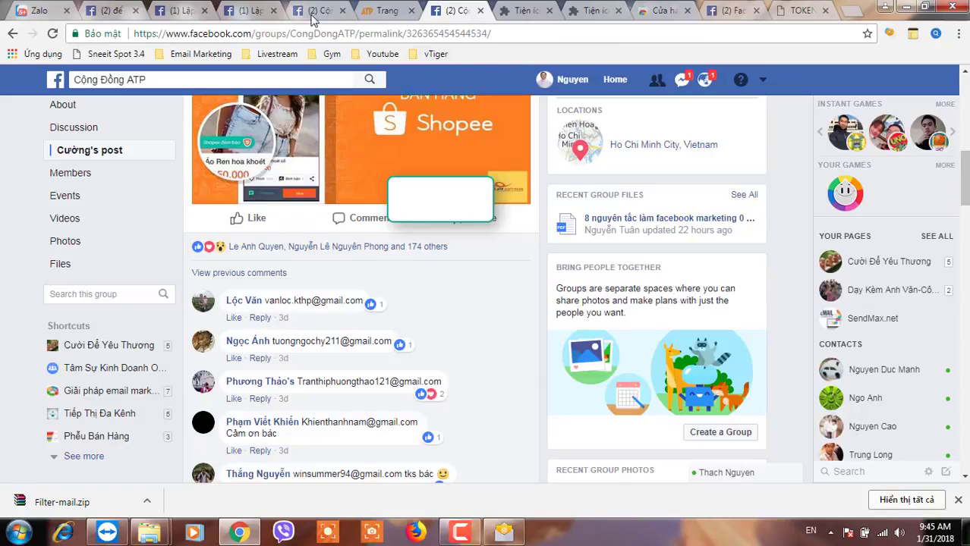
left_click(175, 13)
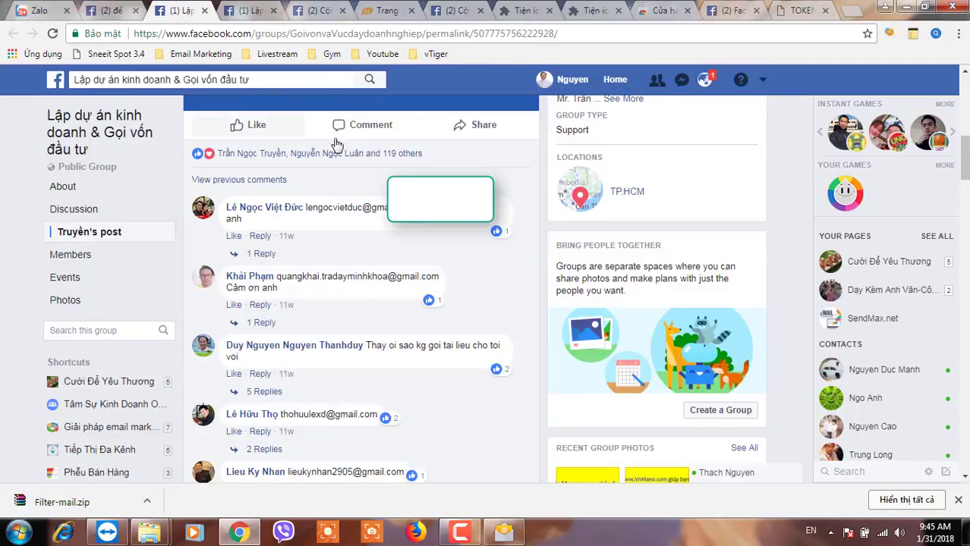
scroll(452, 85, "up", 3)
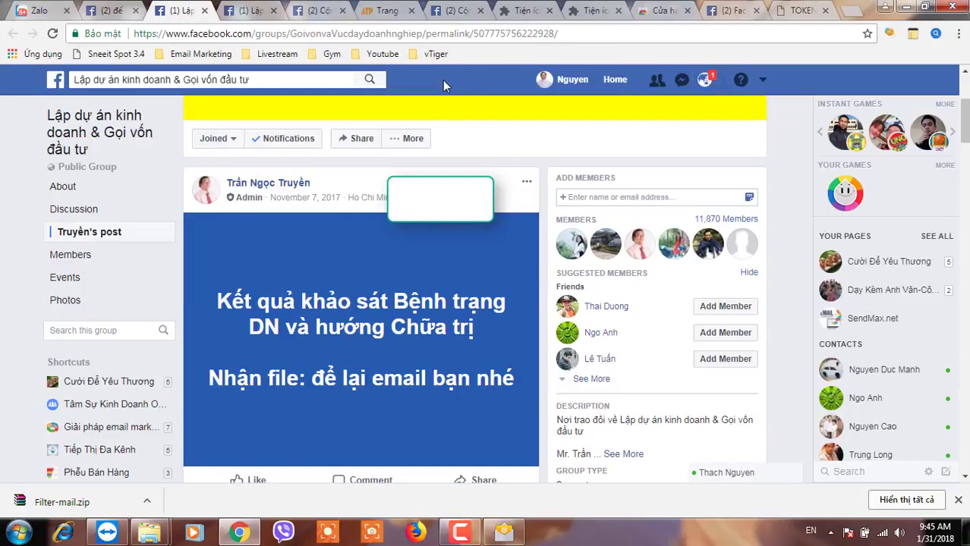
left_click_drag(473, 33, 554, 34)
key("ctrl+c")
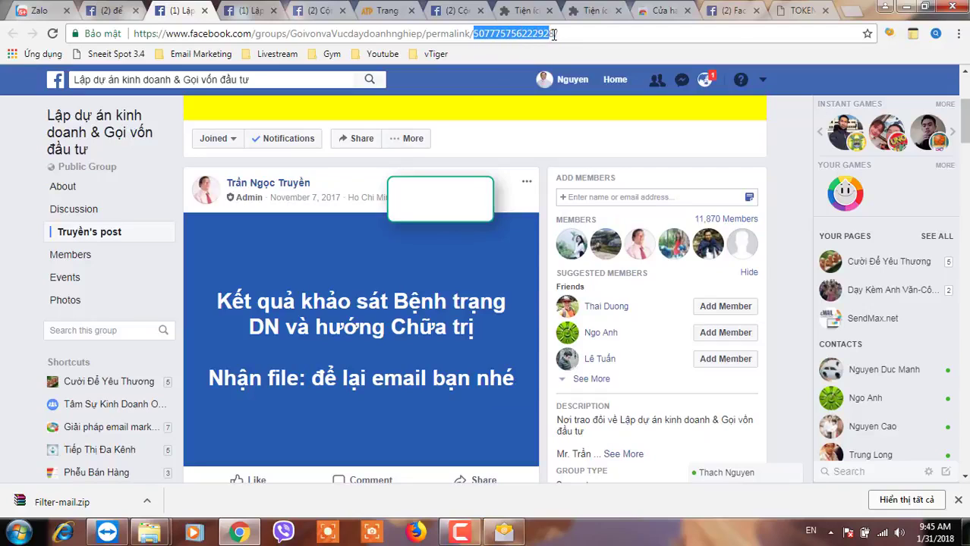
scroll(455, 228, "down", 4)
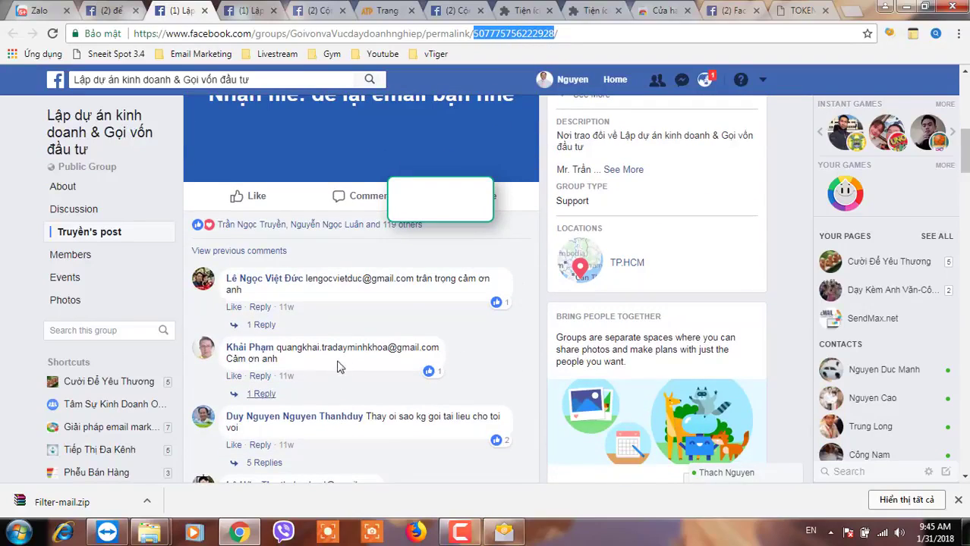
left_click(500, 533)
left_click_drag(399, 239, 298, 236)
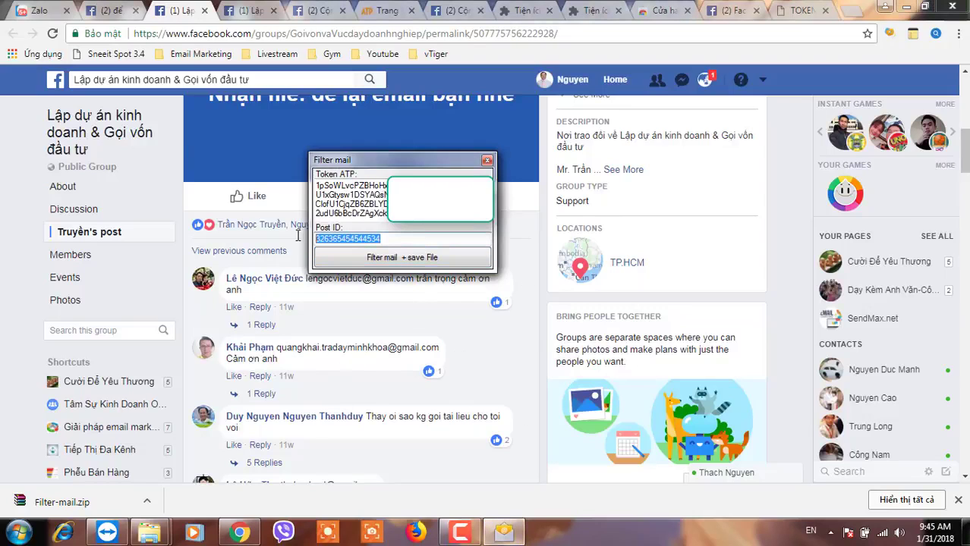
key("ctrl+v")
left_click(372, 259)
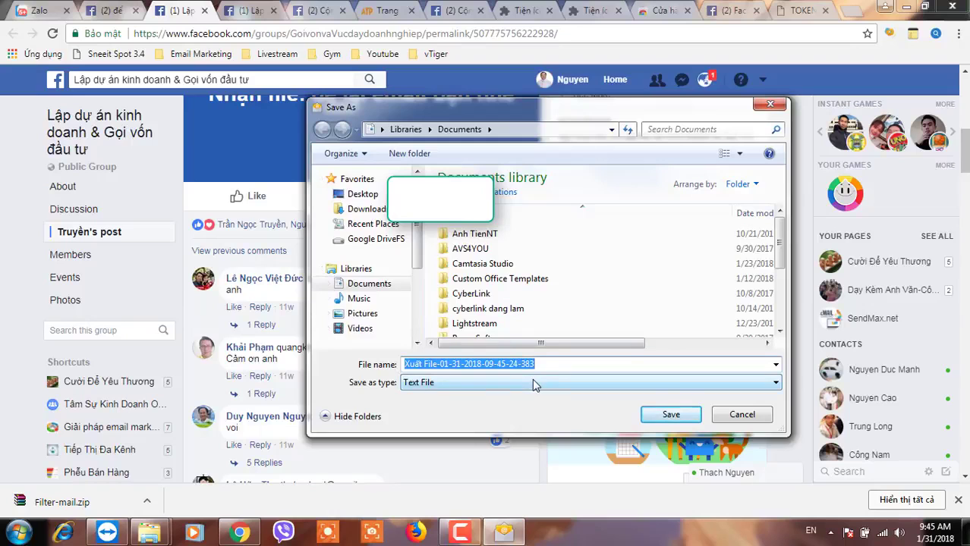
key("ctrl+v")
scroll(682, 277, "down", 5)
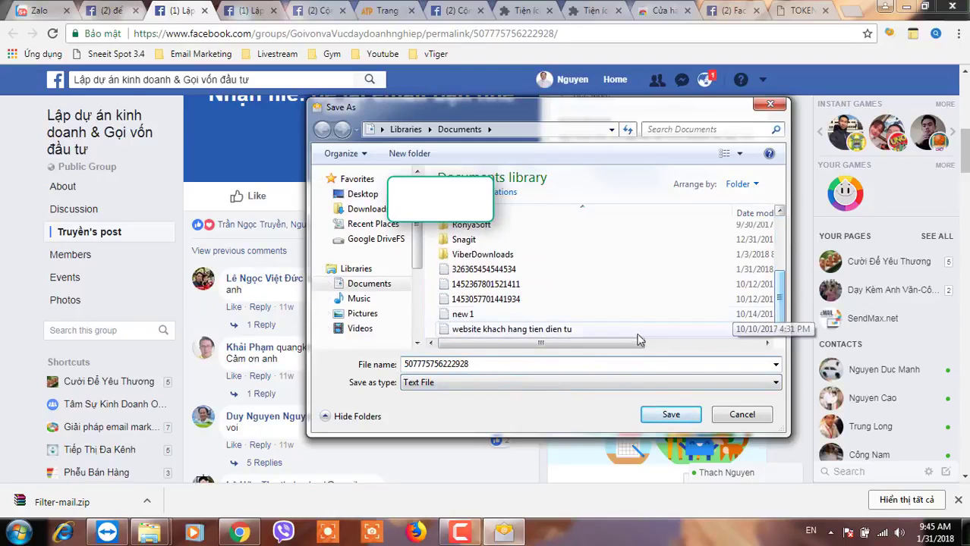
left_click(671, 415)
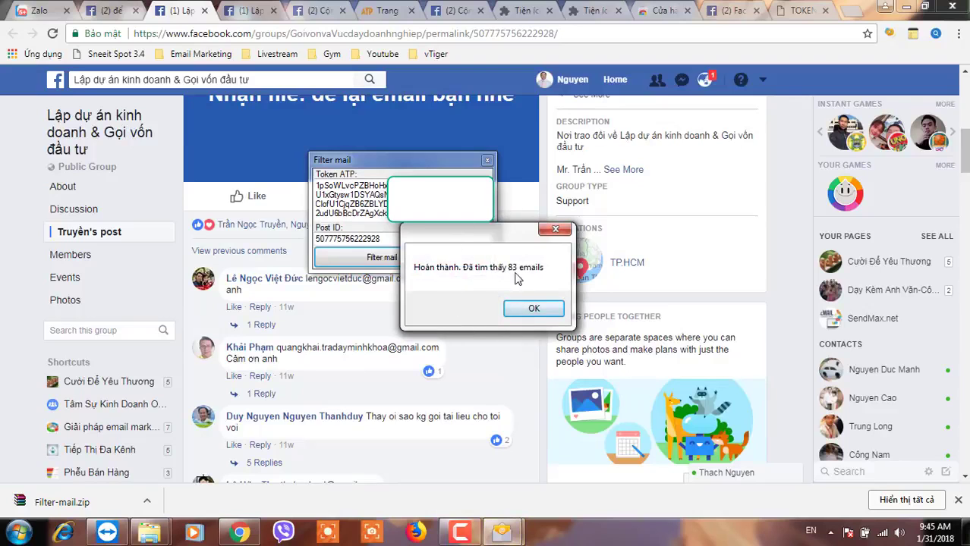
left_click(533, 308)
left_click(203, 12)
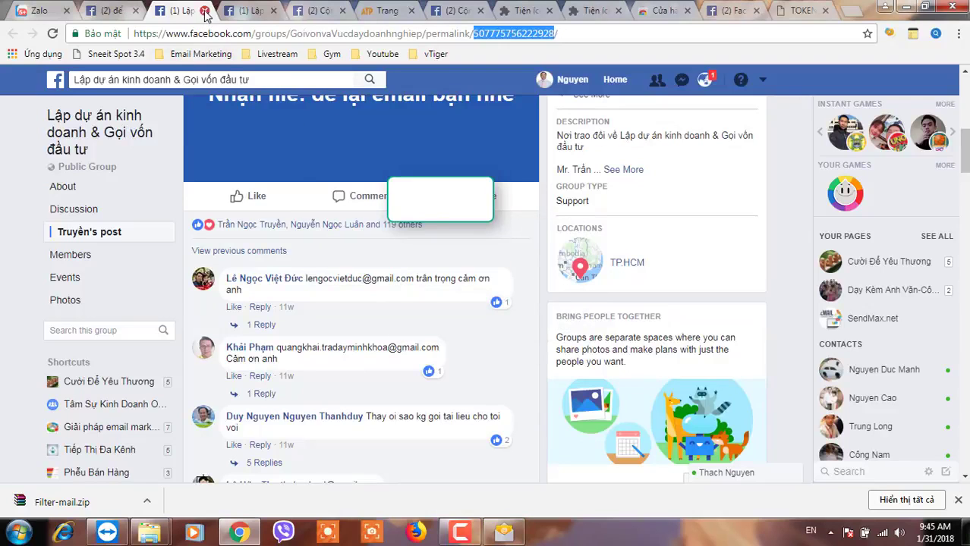
left_click(204, 11)
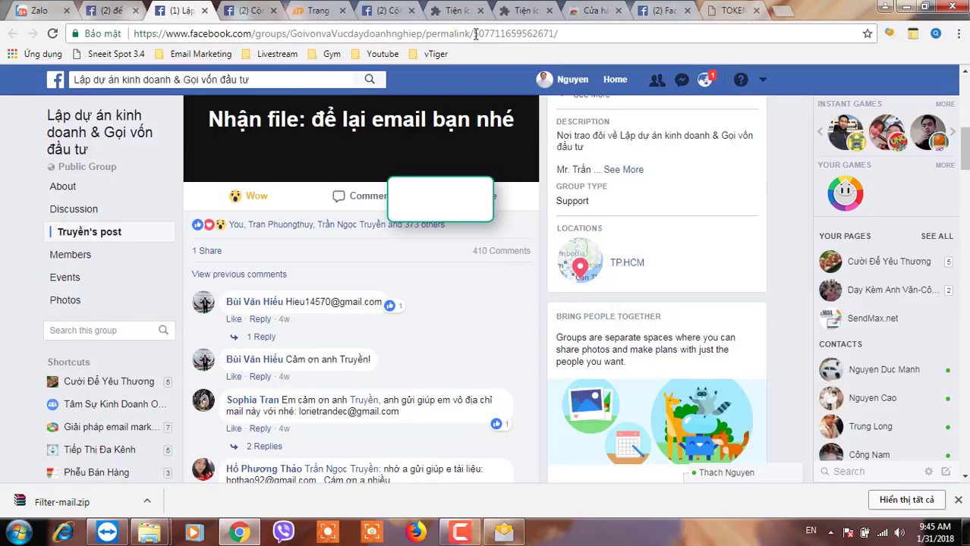
left_click_drag(475, 33, 552, 32)
key("ctrl+c")
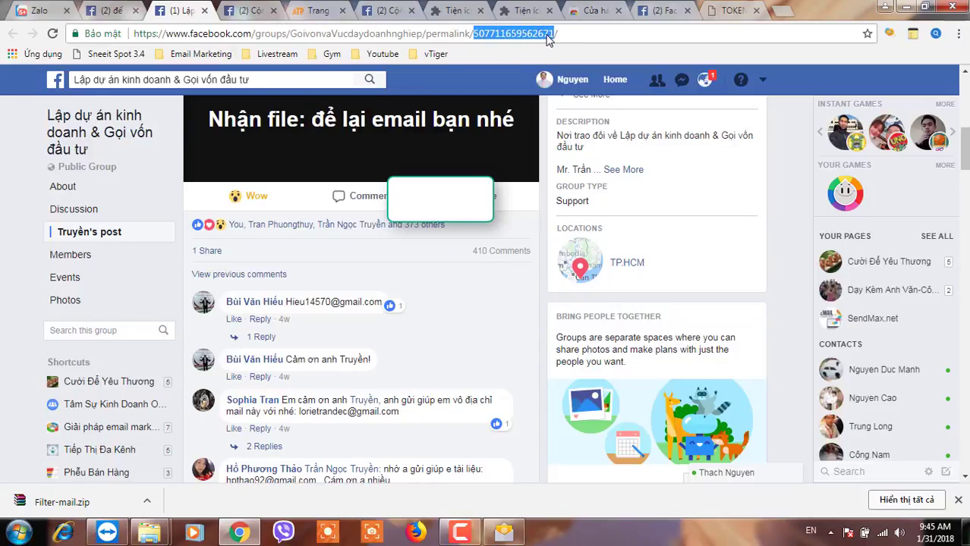
left_click(503, 532)
left_click_drag(381, 239, 315, 235)
key("ctrl+v")
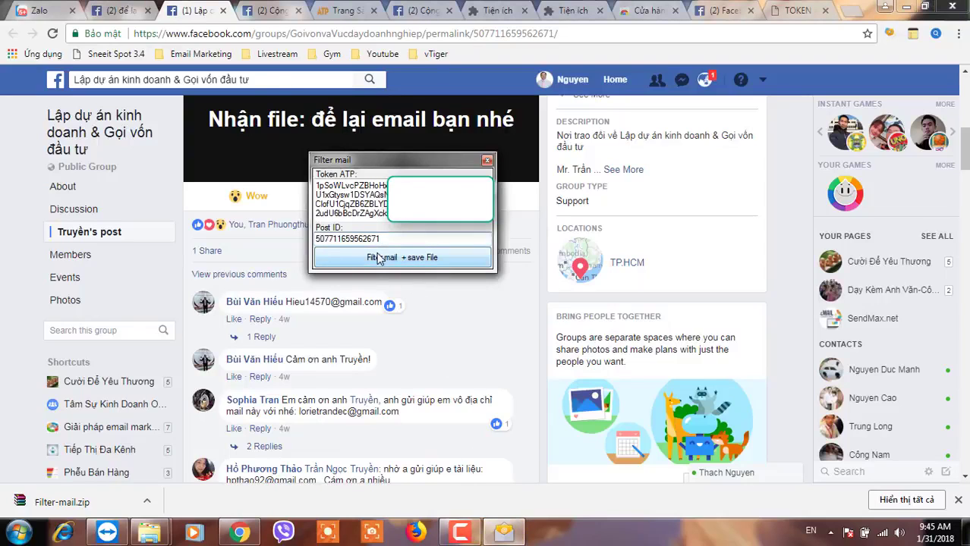
left_click(374, 259)
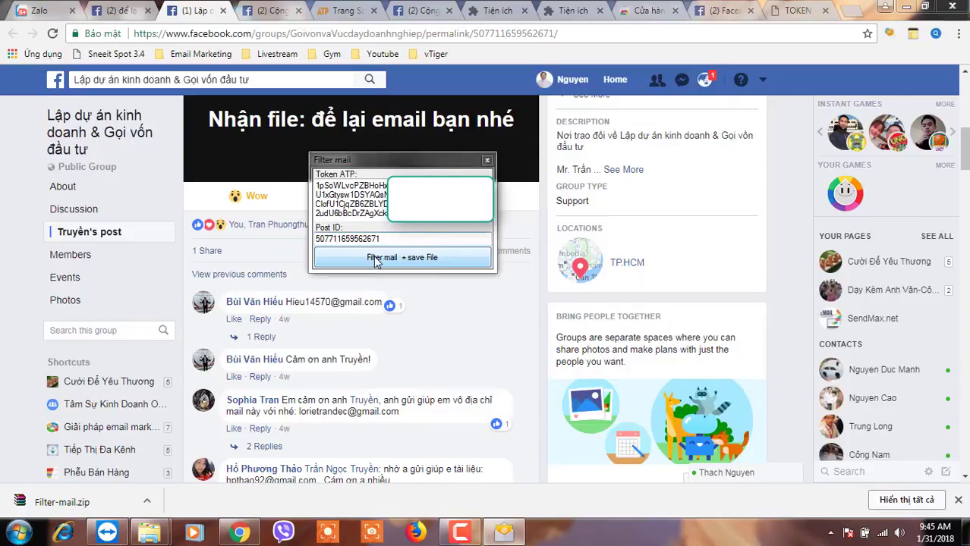
key("ctrl+v")
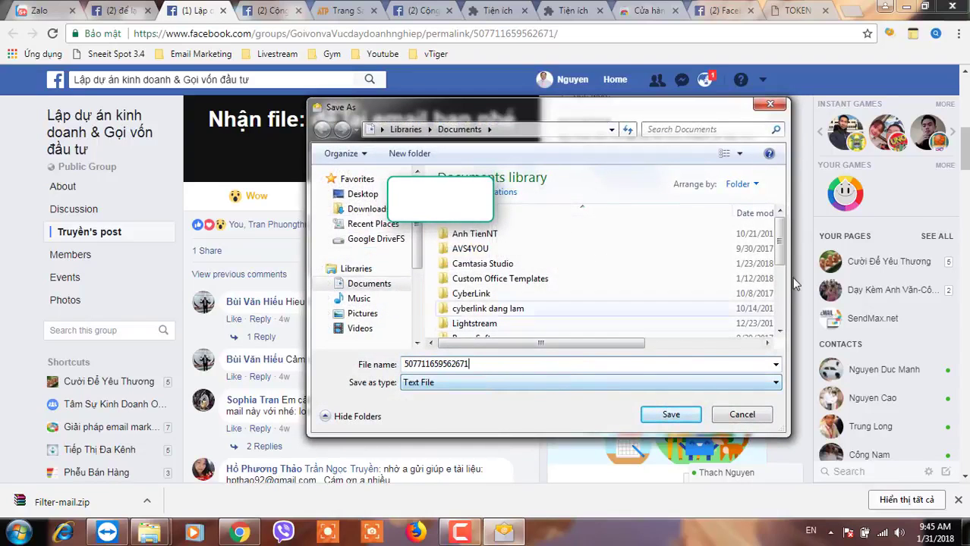
scroll(782, 251, "down", 5)
left_click(671, 414)
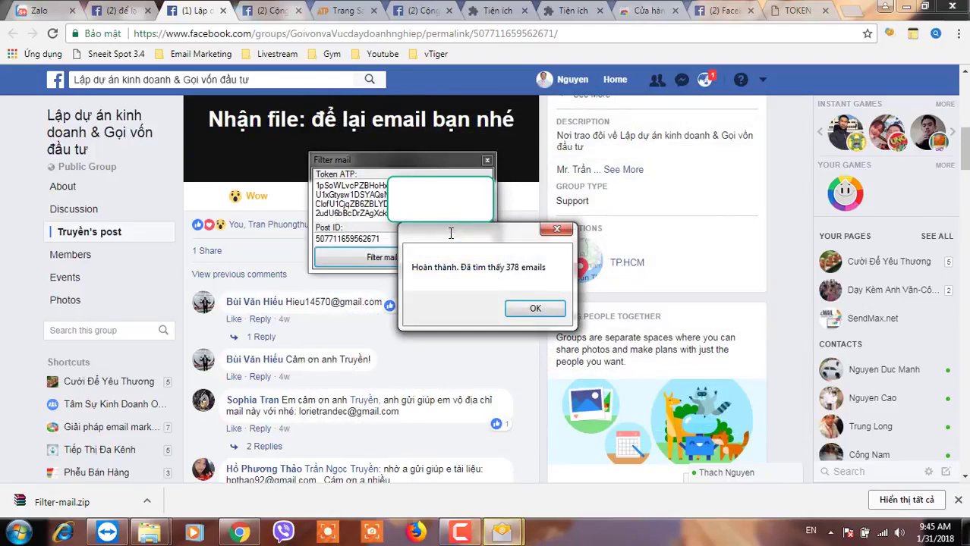
left_click(522, 307)
left_click(270, 11)
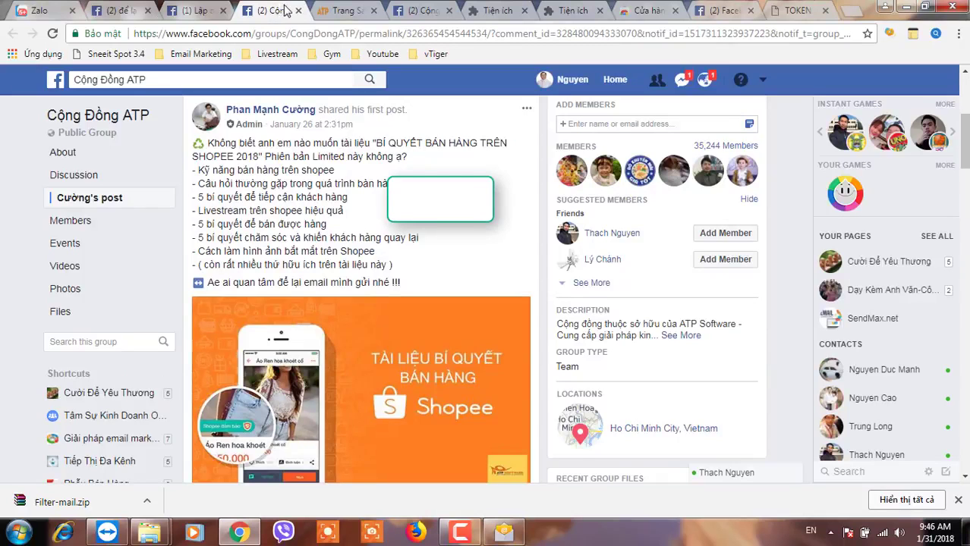
left_click(908, 6)
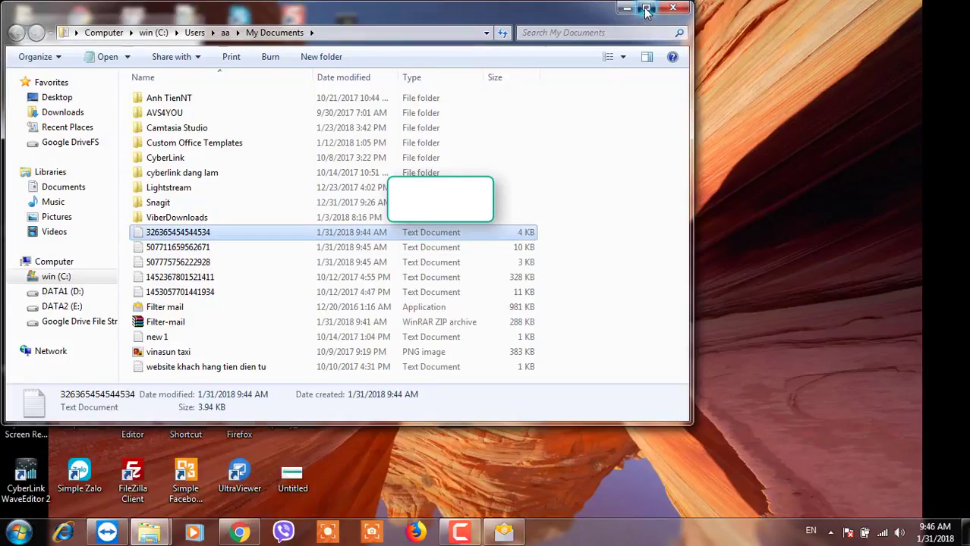
left_click(645, 10)
left_click(162, 243)
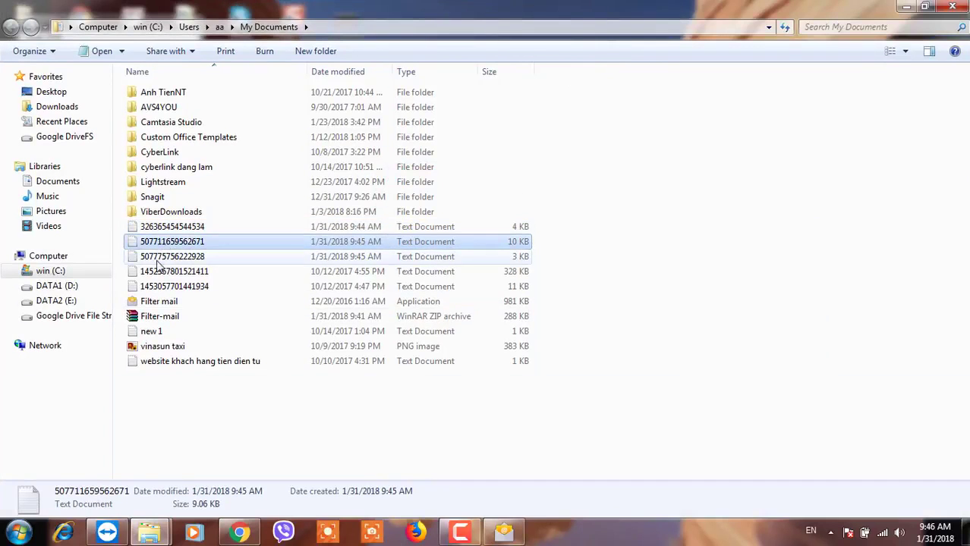
left_click(157, 258)
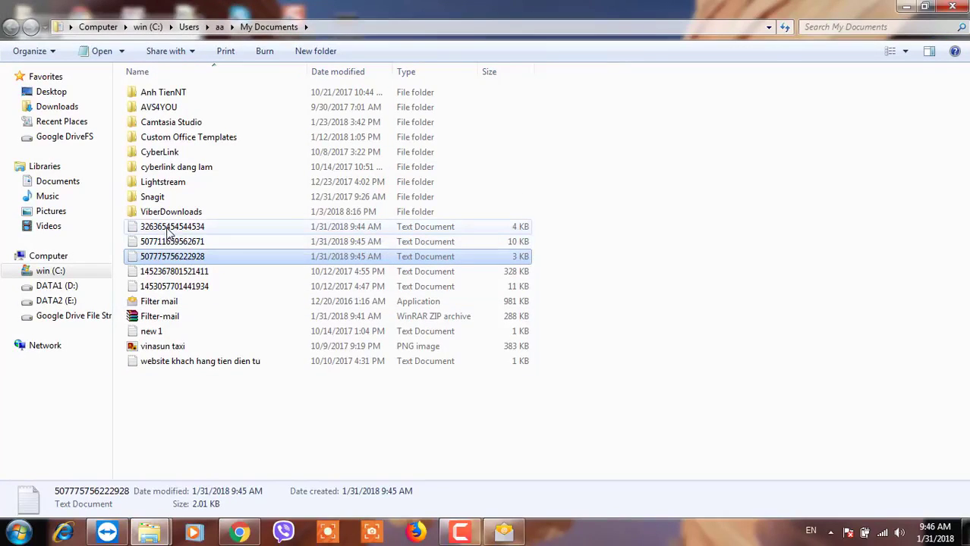
right_click(195, 413)
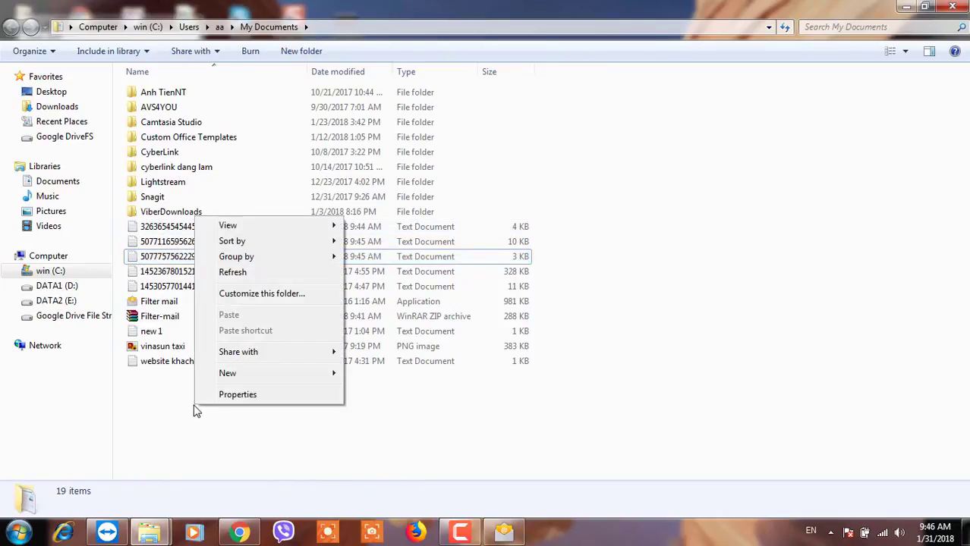
Create a new text document named 'final' in My Documents and open it in Notepad.
mouse_move(226, 382)
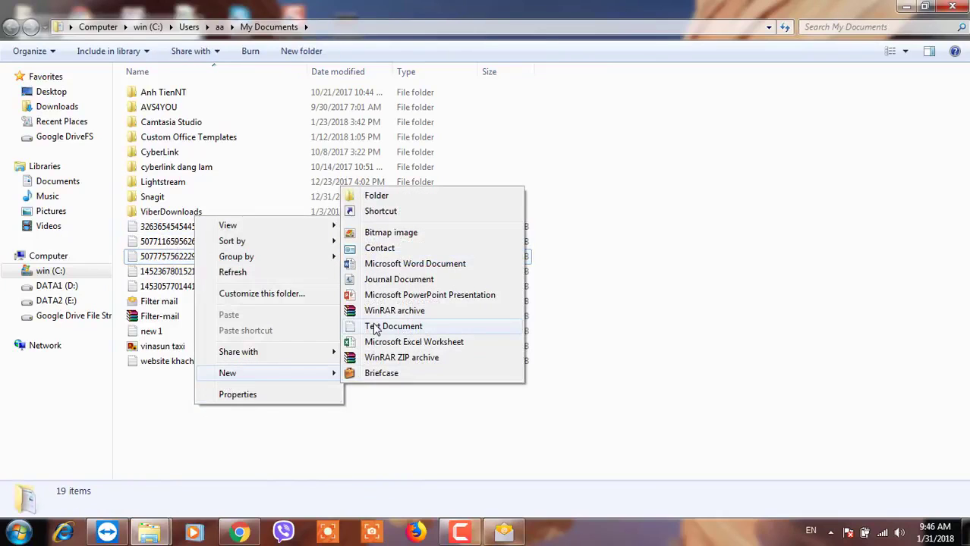
left_click(368, 330)
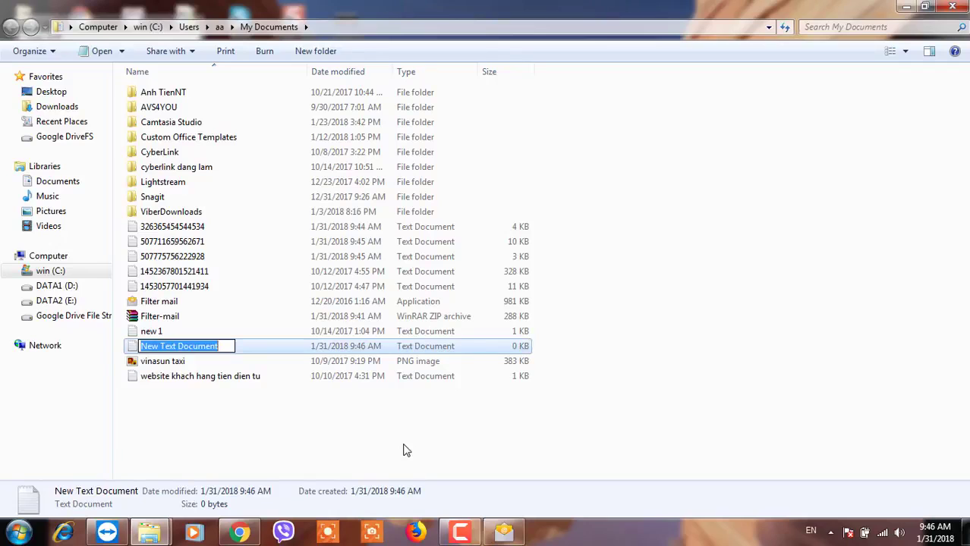
type("final")
key("Return")
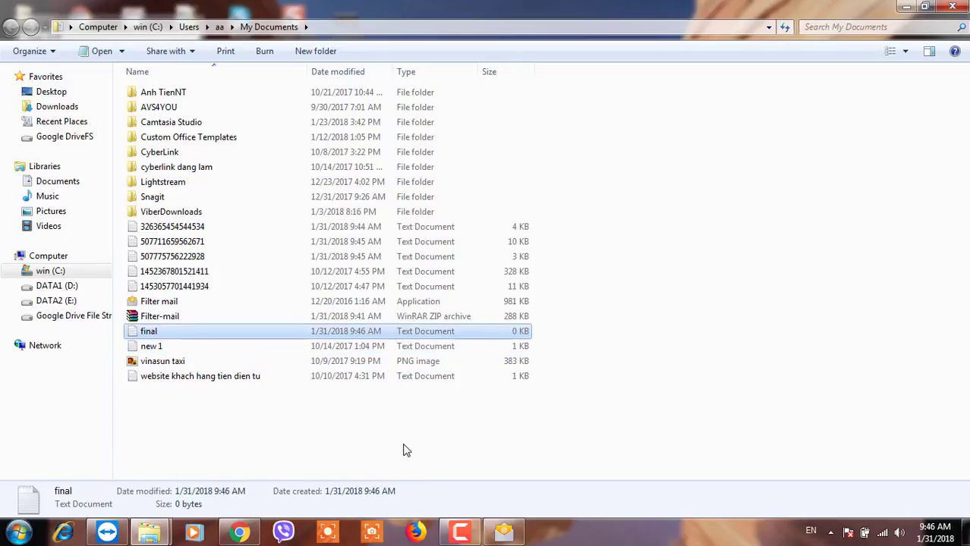
key("Return")
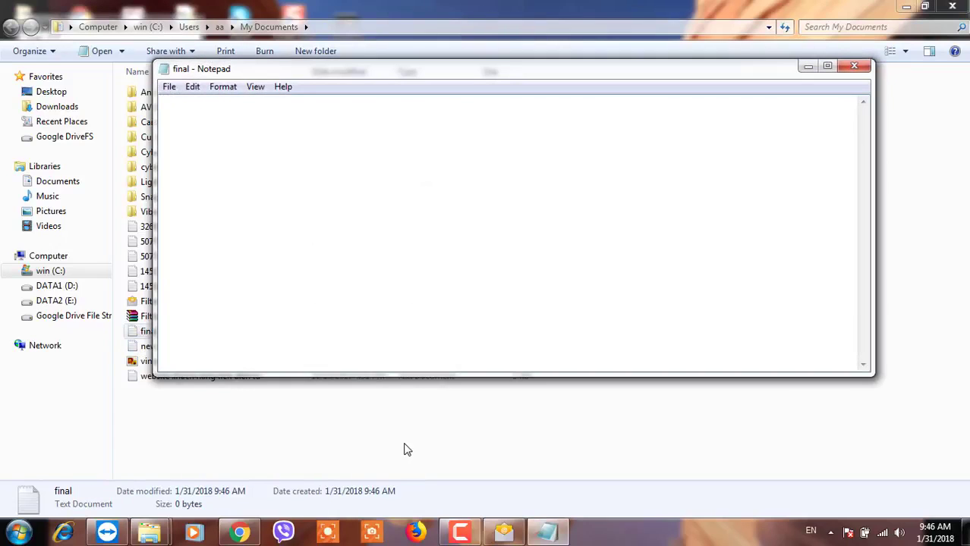
double_click(144, 226)
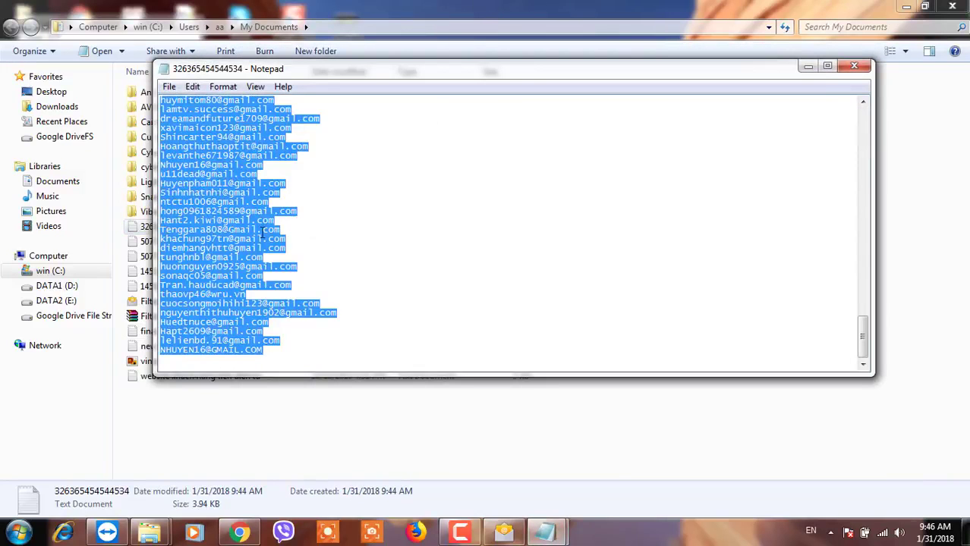
mouse_move(560, 522)
left_click(485, 472)
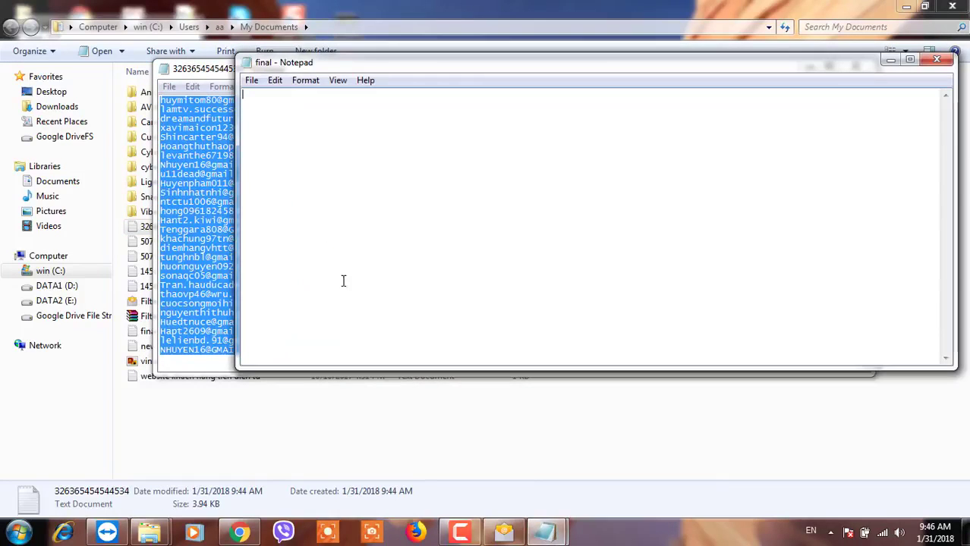
key("ctrl+v")
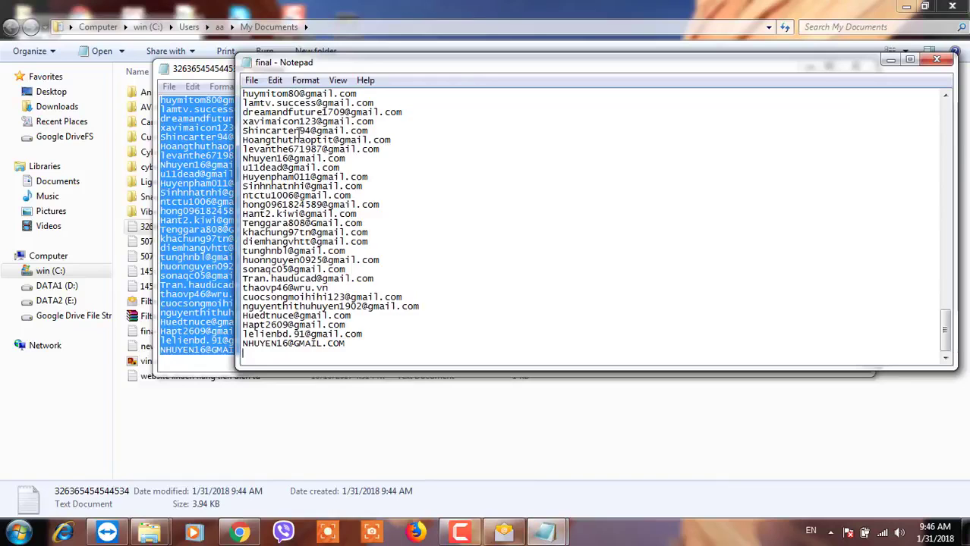
left_click(209, 77)
left_click(856, 69)
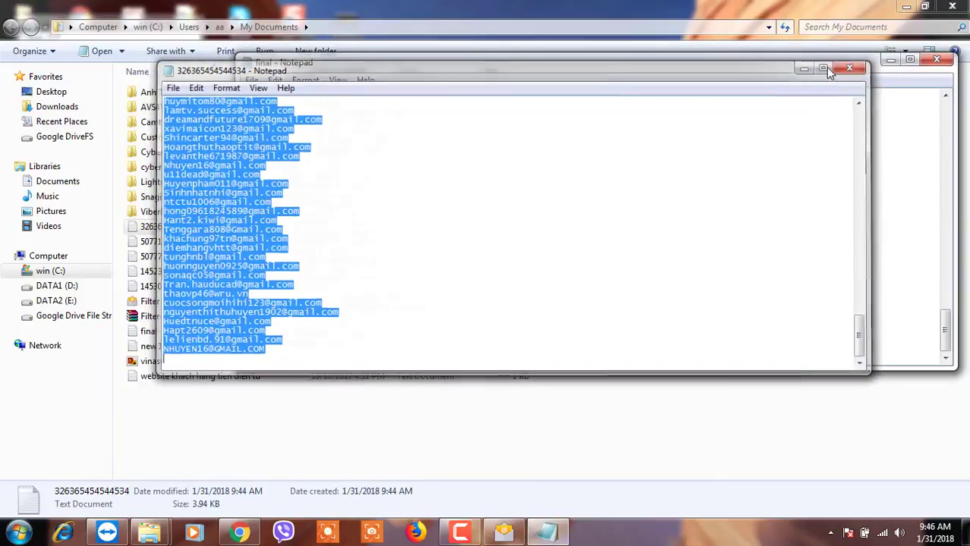
double_click(183, 242)
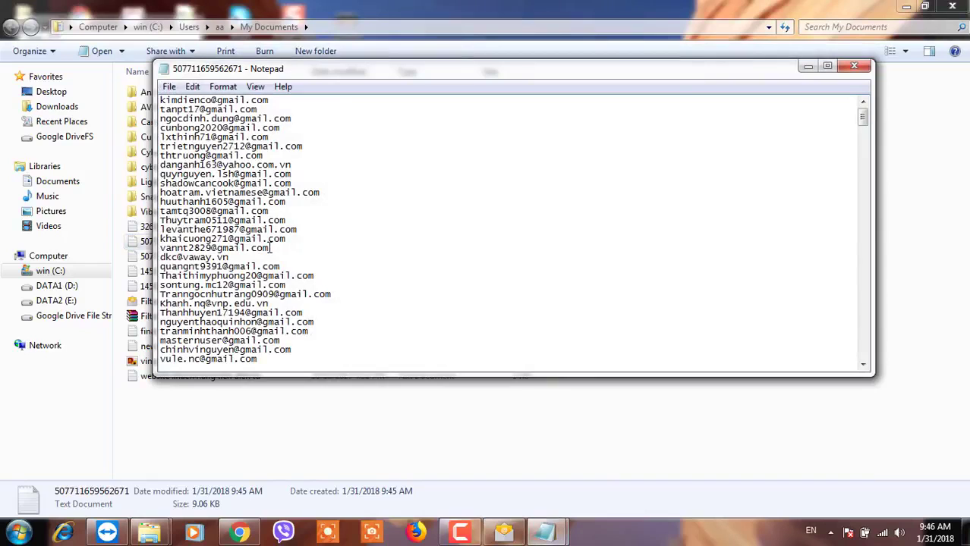
key("ctrl+a")
left_click(545, 533)
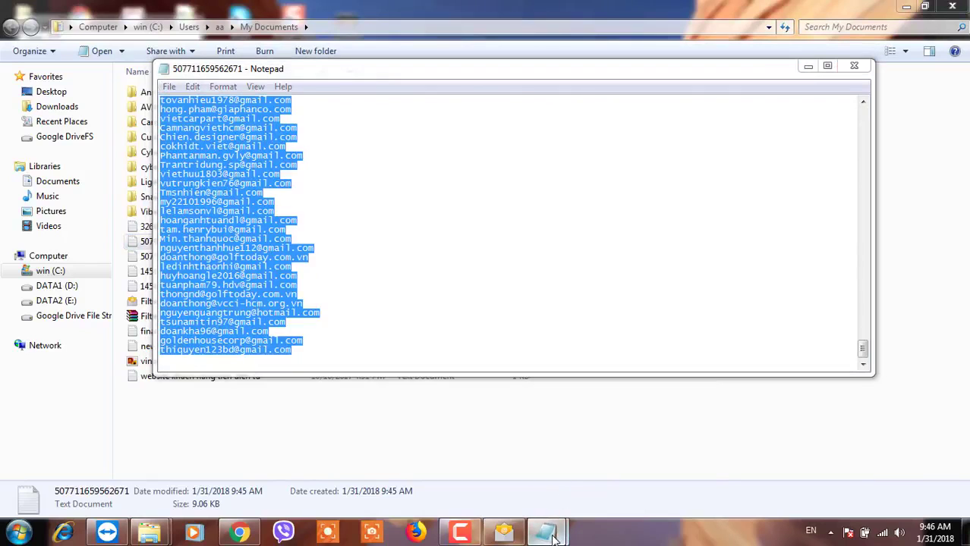
left_click(456, 458)
left_click(279, 356)
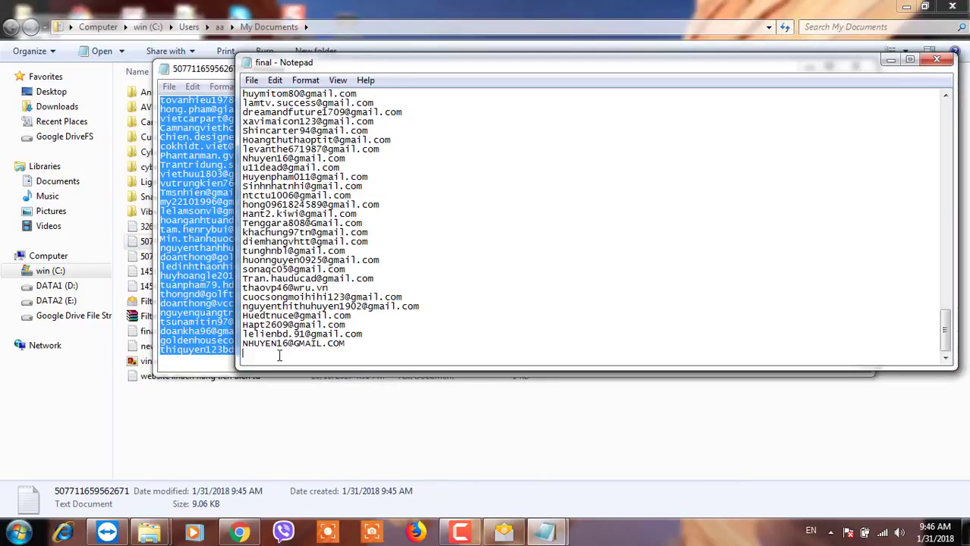
key("ctrl+v")
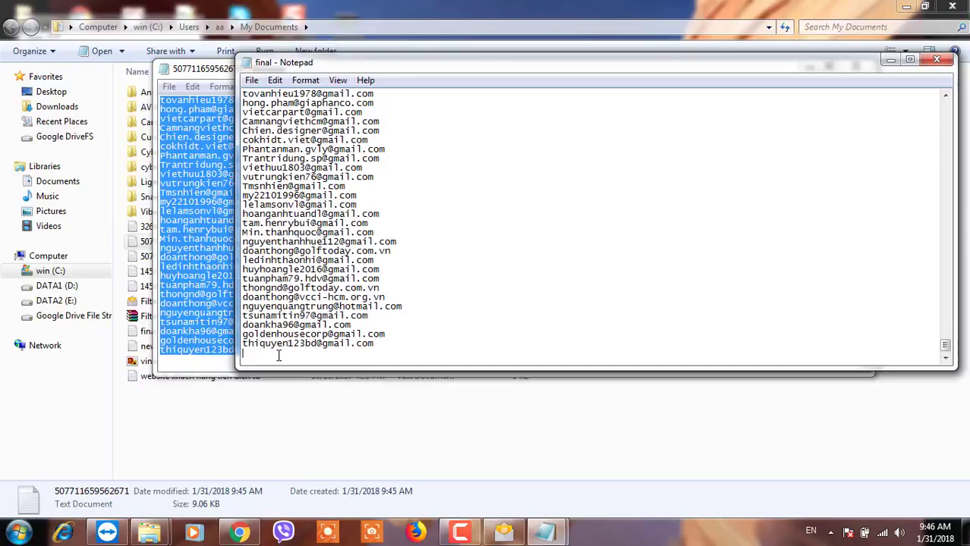
left_click(191, 72)
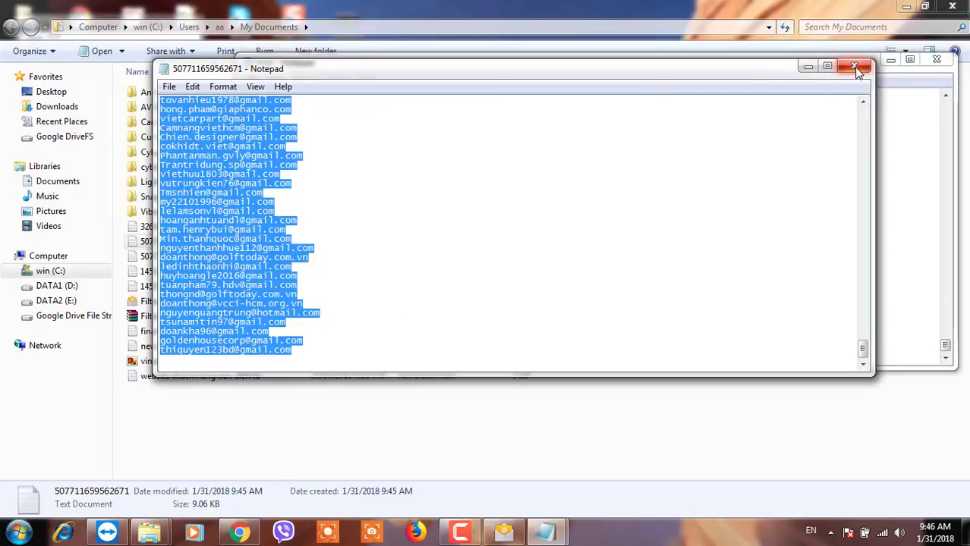
left_click(859, 67)
double_click(191, 256)
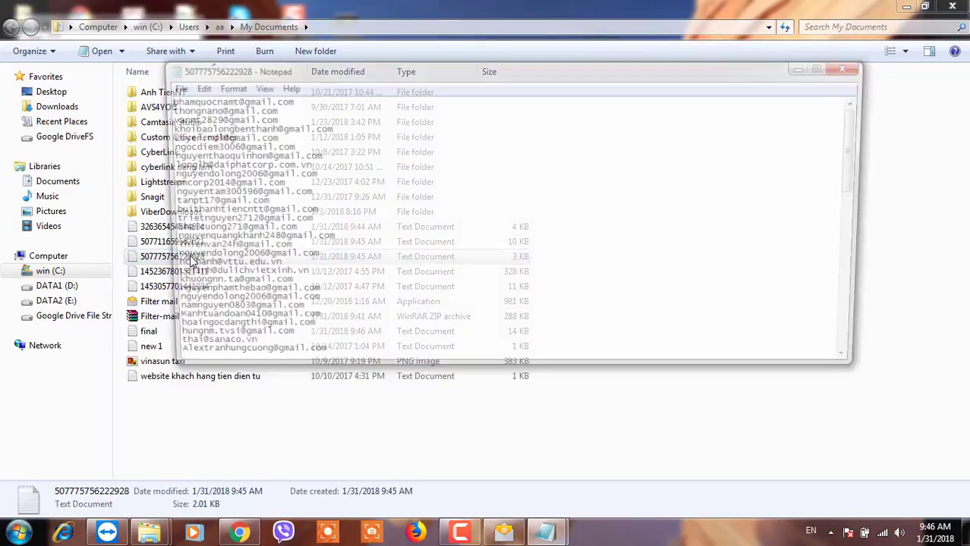
key("ctrl+a")
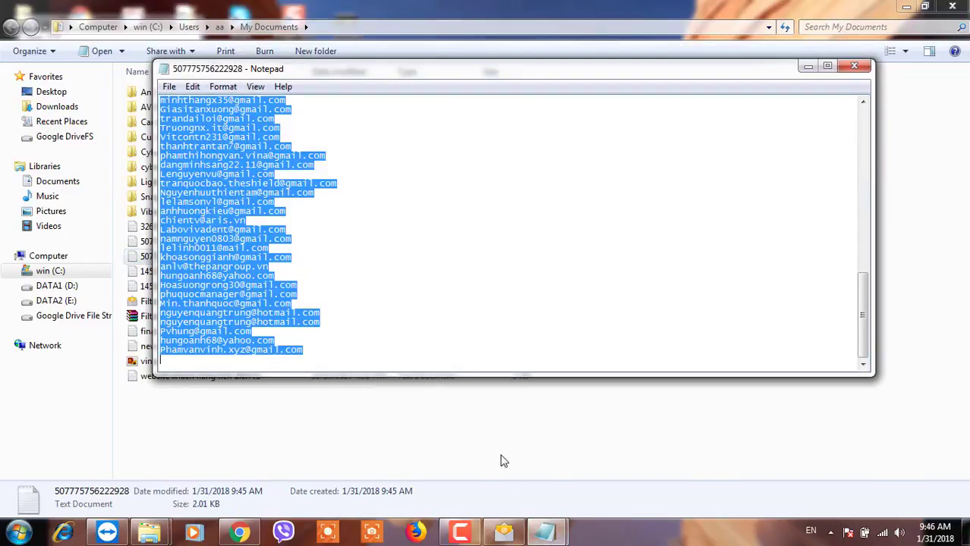
left_click(210, 359)
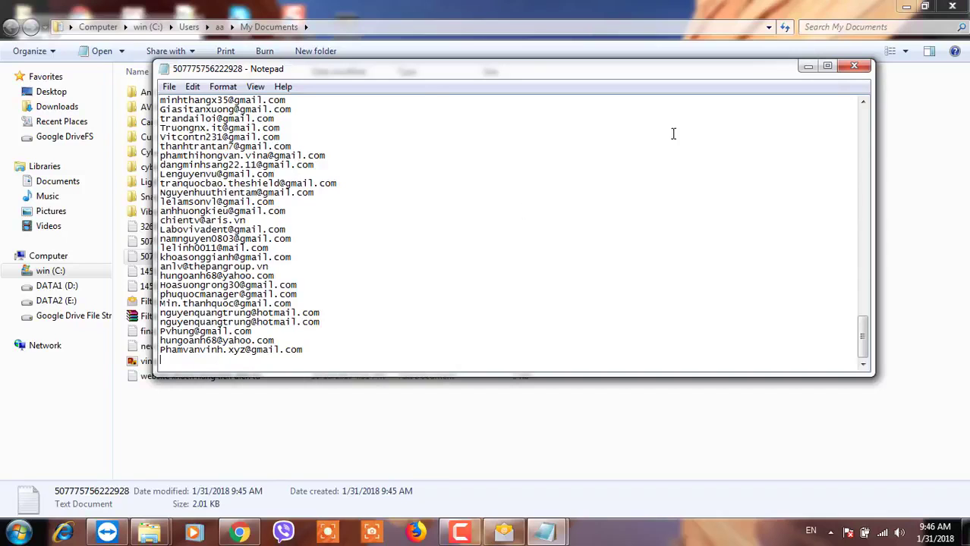
left_click(853, 67)
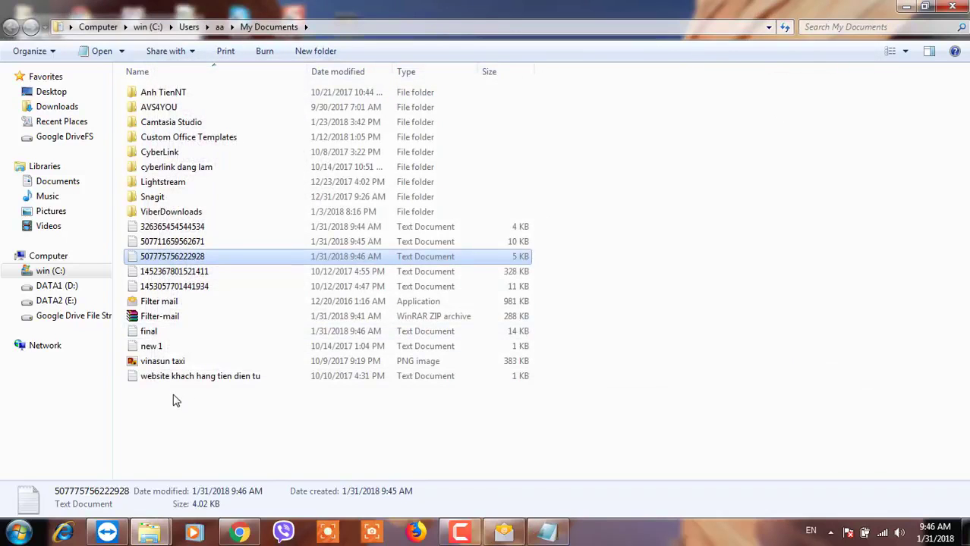
left_click(150, 334)
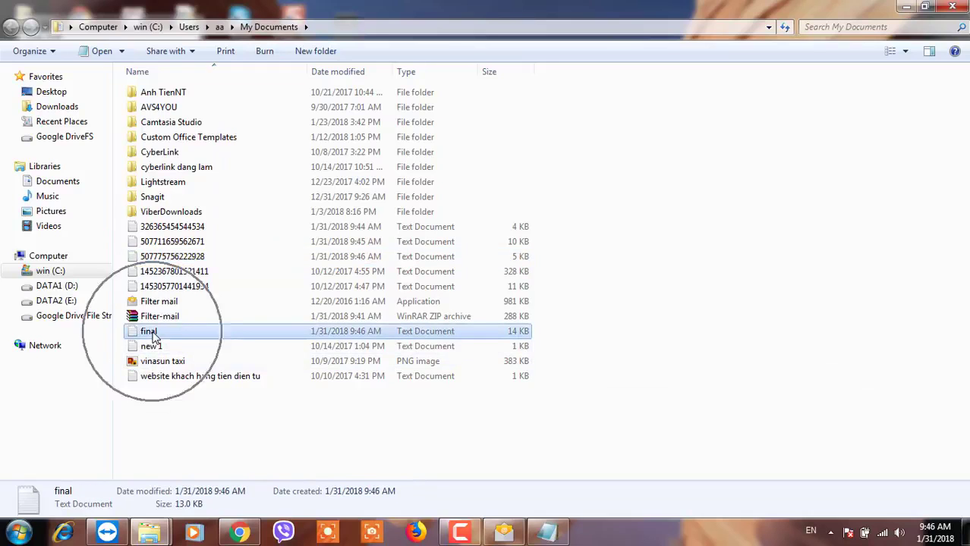
double_click(152, 336)
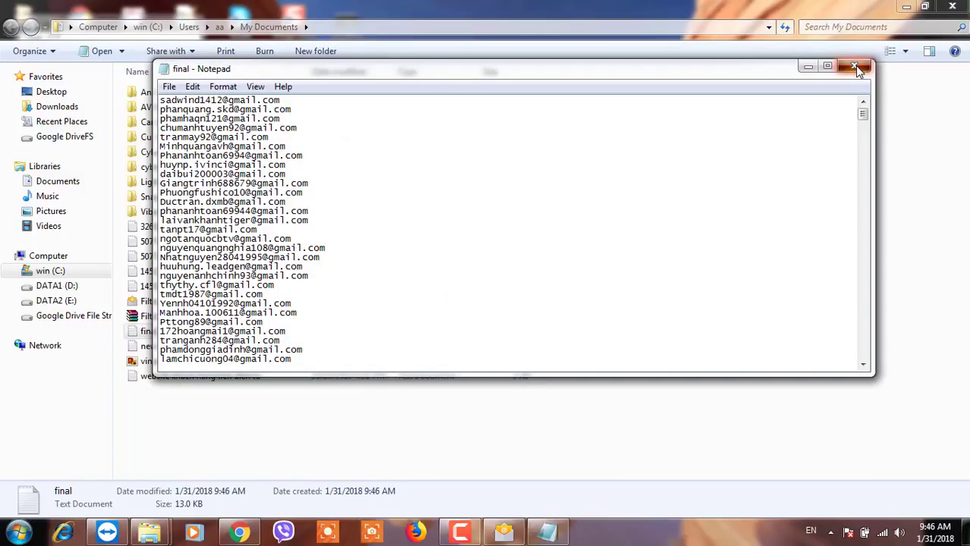
left_click(854, 67)
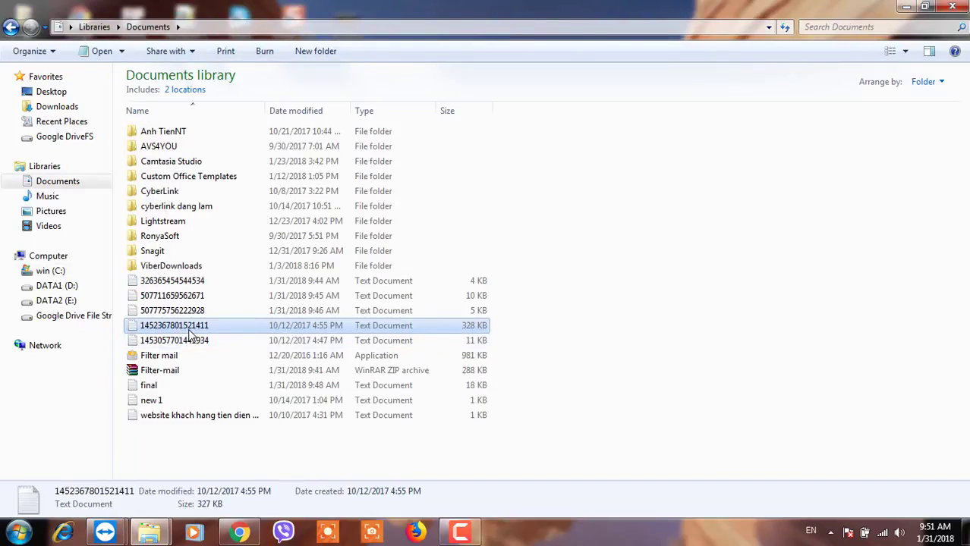
double_click(163, 328)
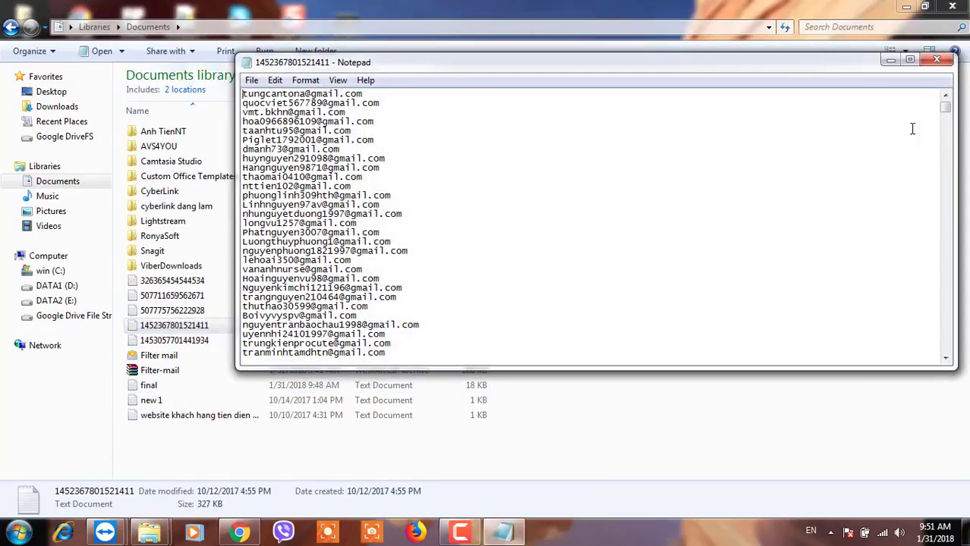
left_click_drag(945, 110, 916, 357)
left_click(936, 60)
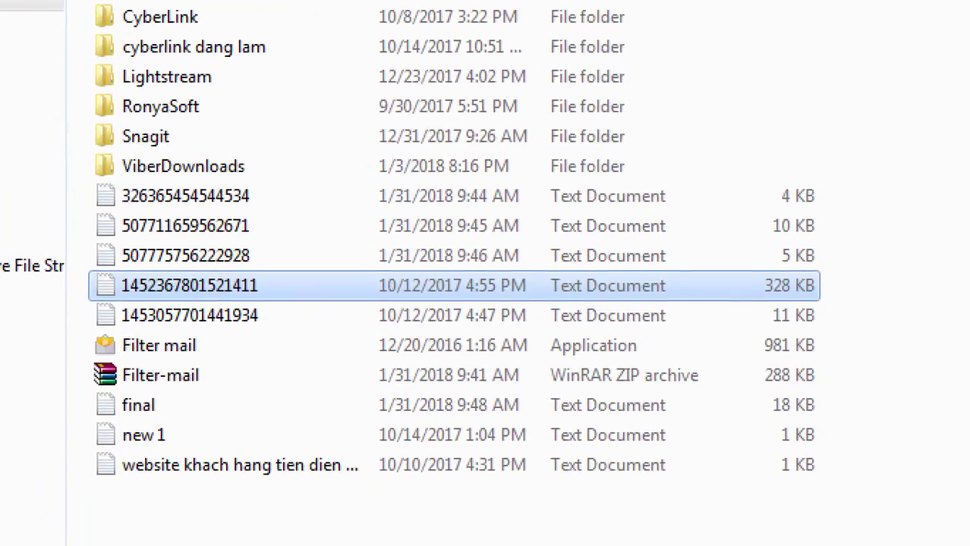
Compare final's 18 KB size against the source files, then return to the browser.
mouse_move(121, 387)
left_mouse_down()
mouse_move(82, 415)
mouse_move(144, 385)
left_mouse_up()
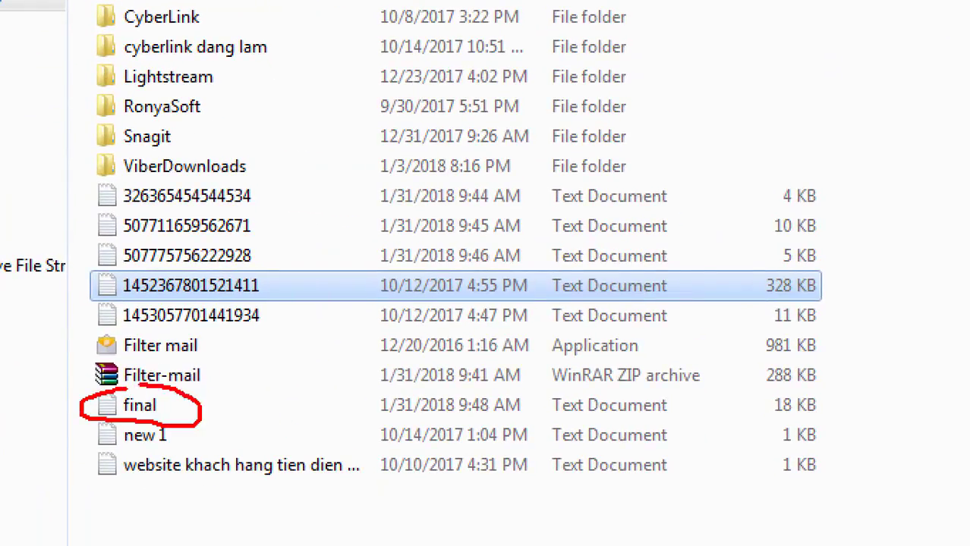
mouse_move(778, 387)
left_mouse_down()
mouse_move(751, 393)
mouse_move(835, 422)
mouse_move(786, 393)
left_mouse_up()
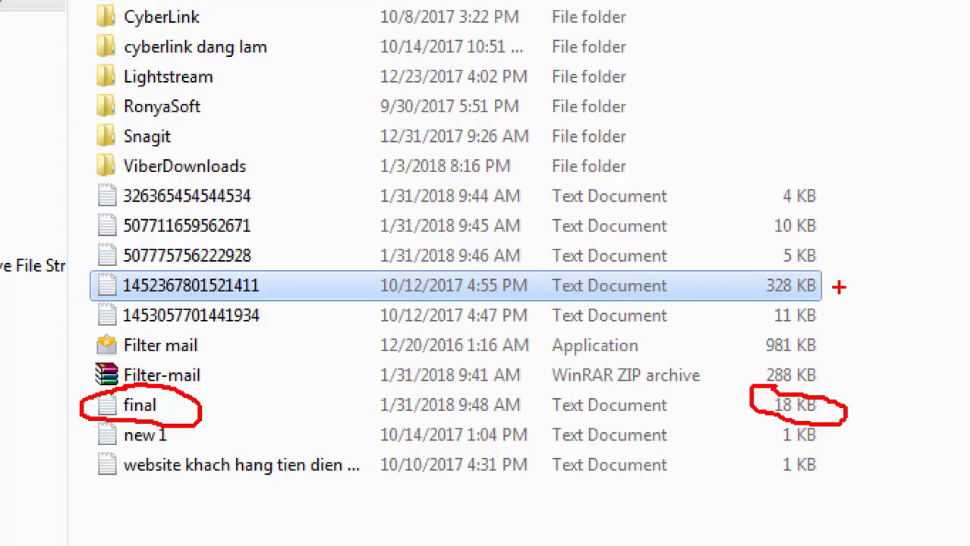
left_click_drag(839, 286, 856, 285)
left_click_drag(753, 326, 802, 319)
key("Escape")
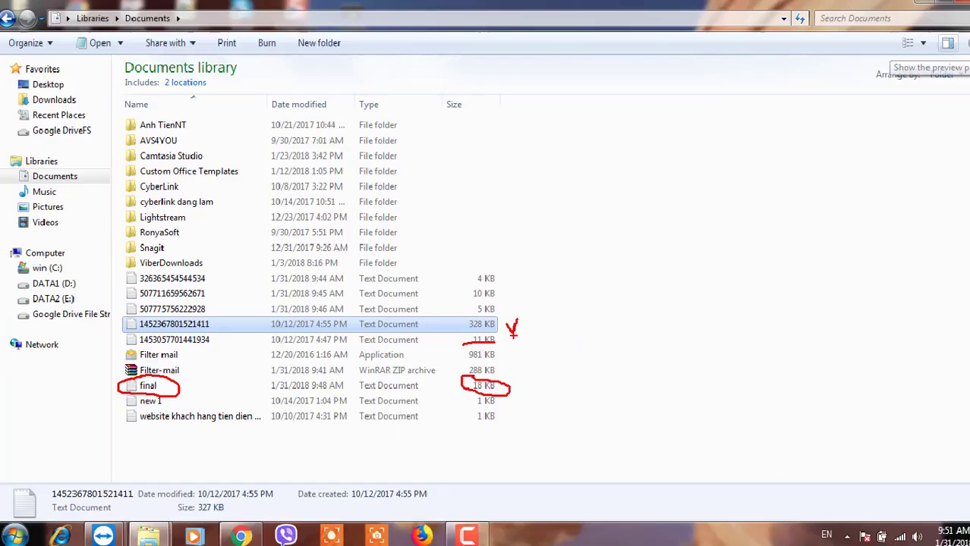
left_click(235, 533)
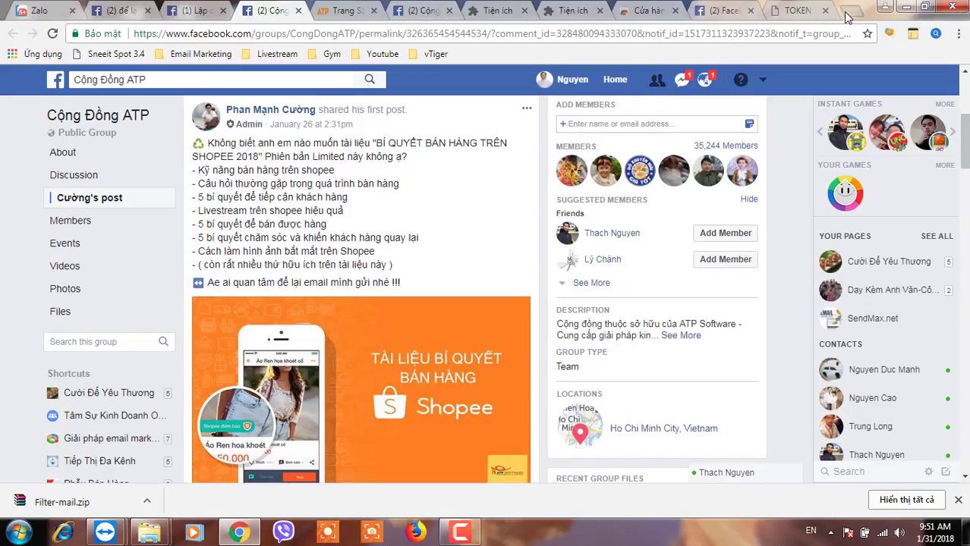
Load email.sendmax.net in a new browser tab.
left_click(845, 14)
type("emai")
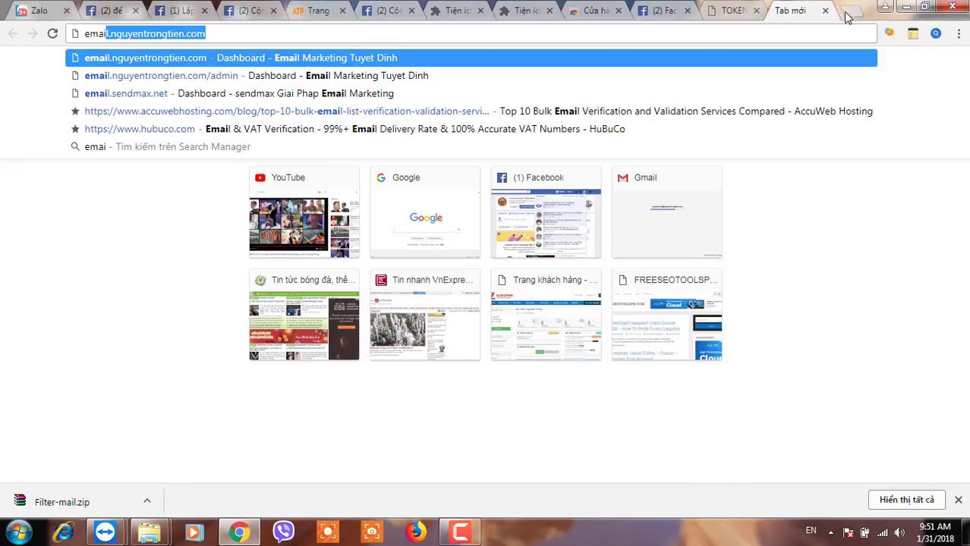
type("l.send")
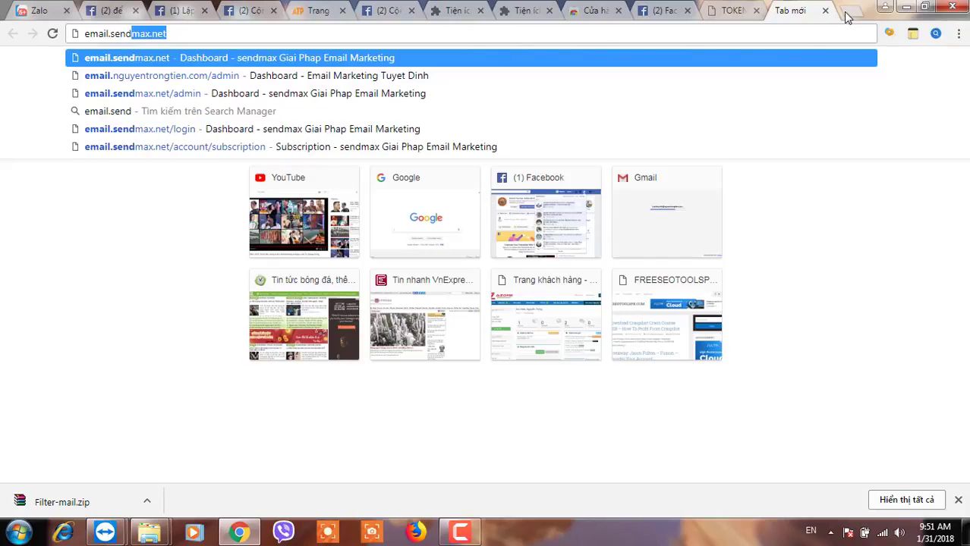
key("Return")
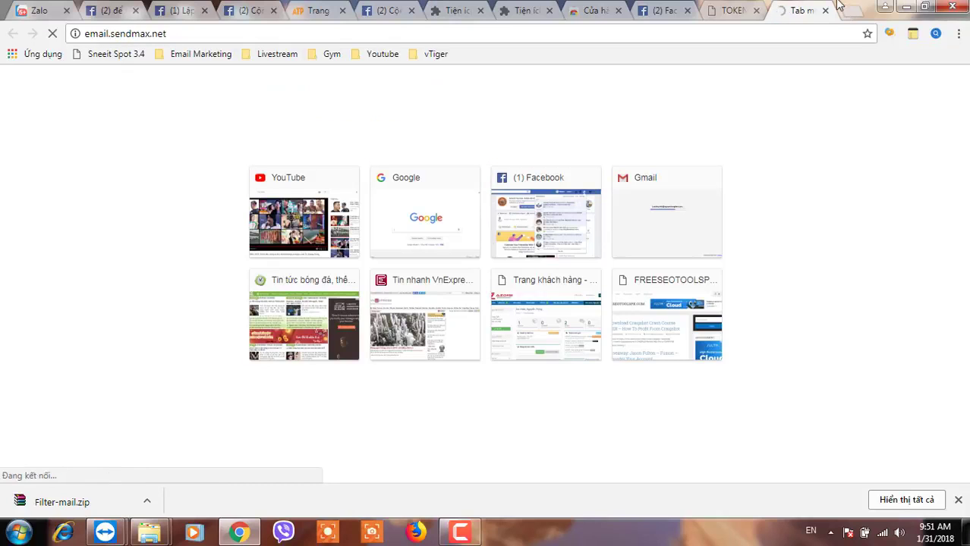
Close the five leftover tabs and go to the SendMax Lists page.
left_click(549, 11)
left_click(549, 10)
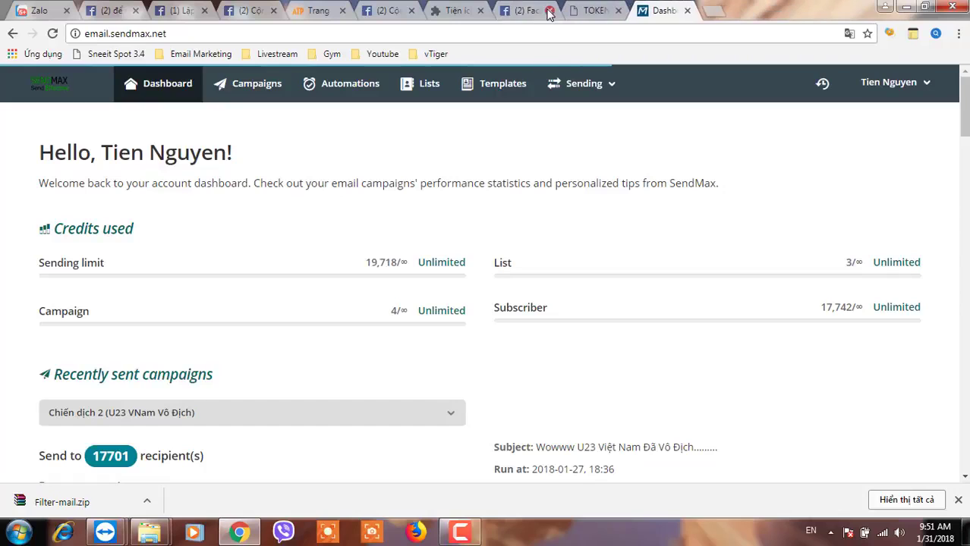
left_click(547, 11)
left_click(546, 11)
left_click(480, 10)
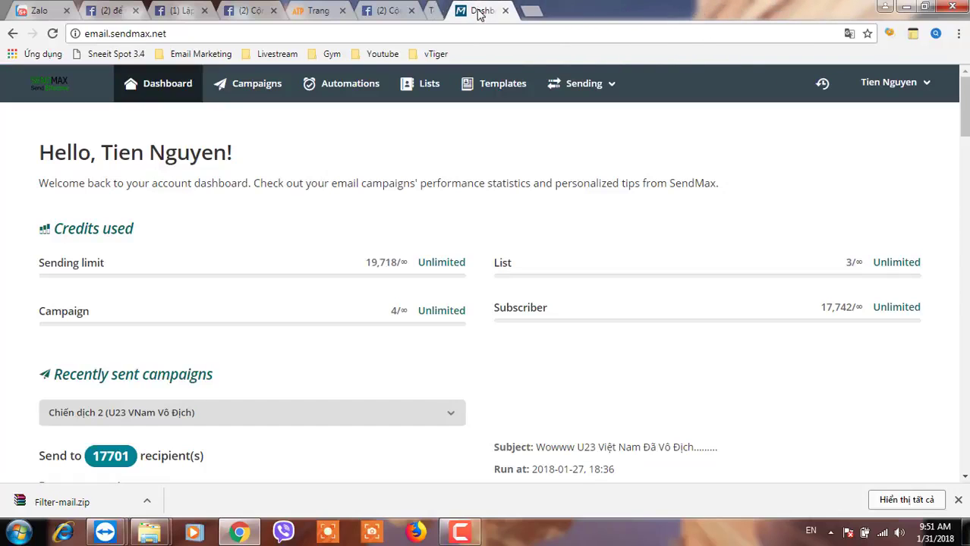
left_click(888, 85)
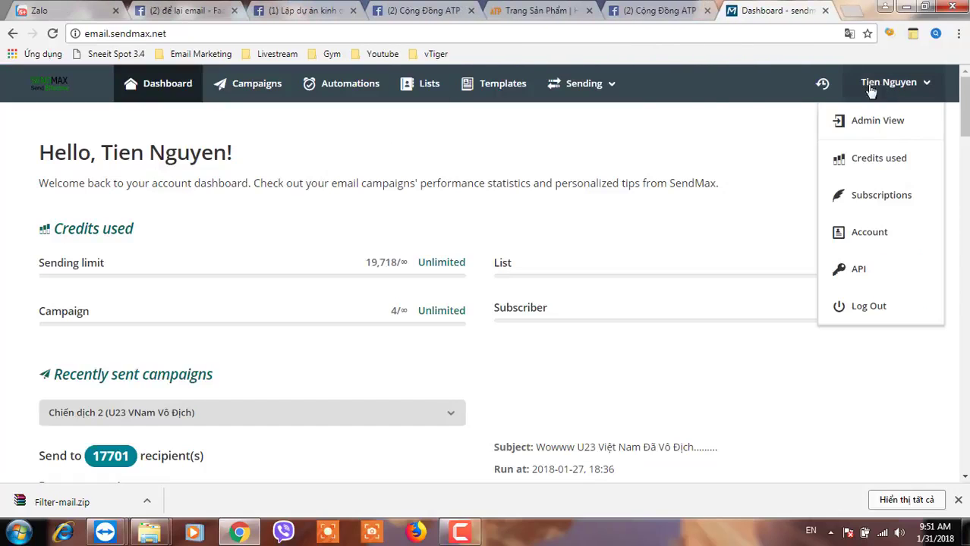
left_click(703, 97)
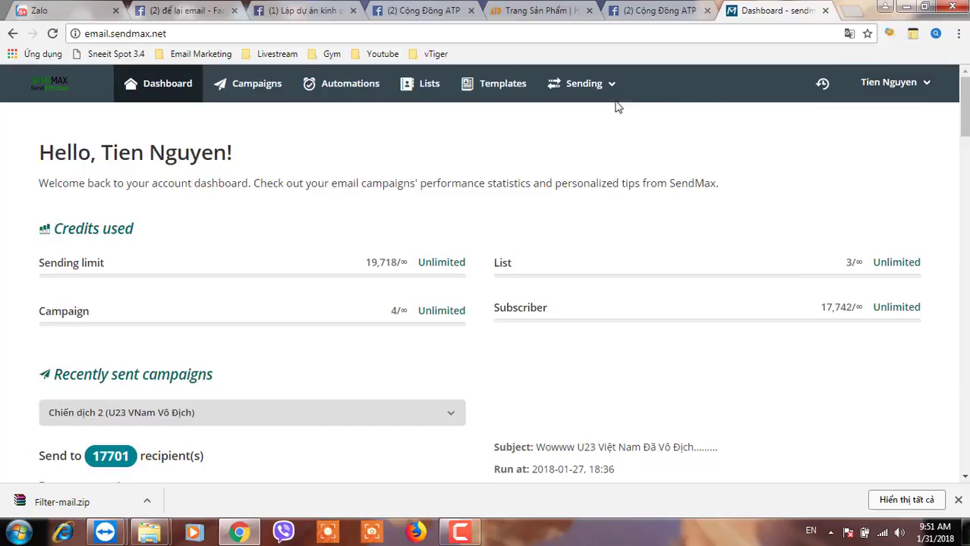
left_click(411, 93)
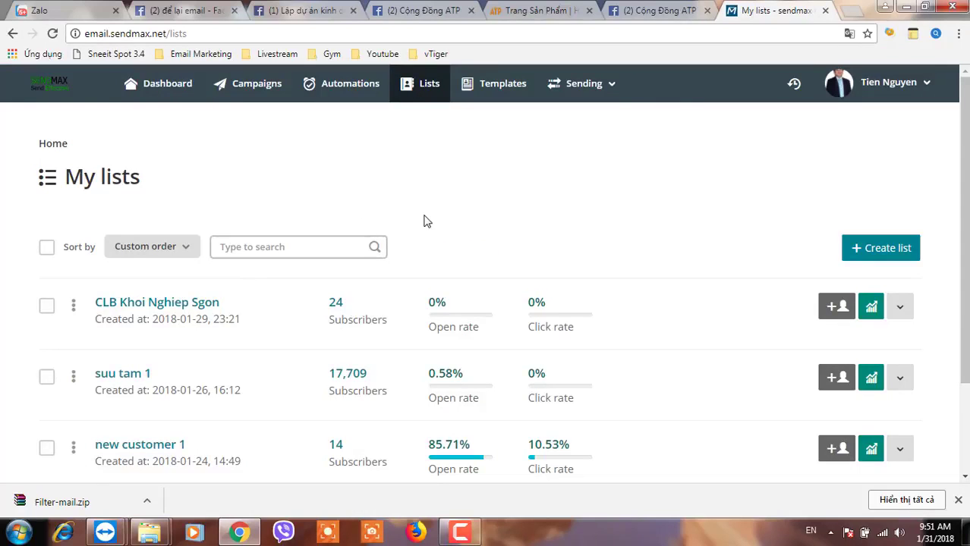
Go to the Subscribers > Import page of the CLB Khoi Nghiep Sgon list.
scroll(303, 250, "down", 1)
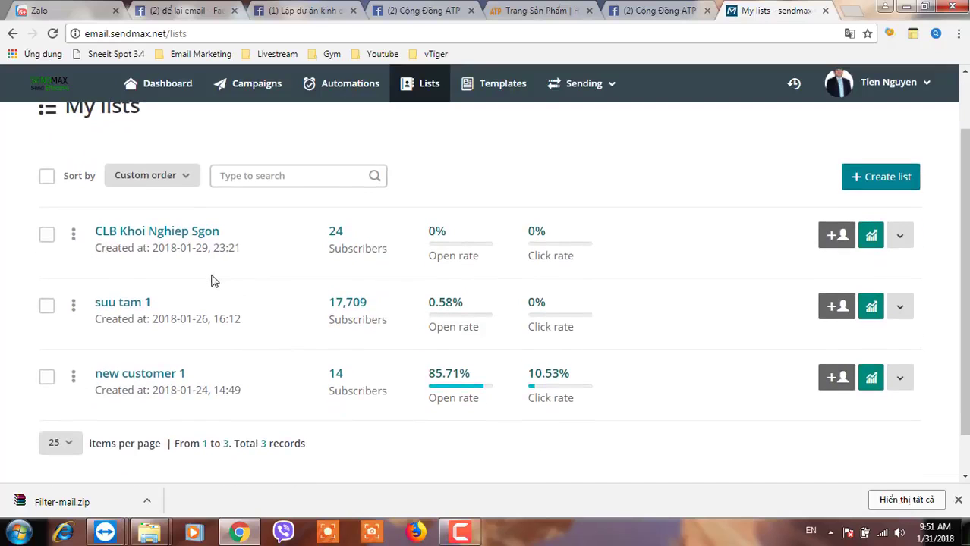
left_click(170, 232)
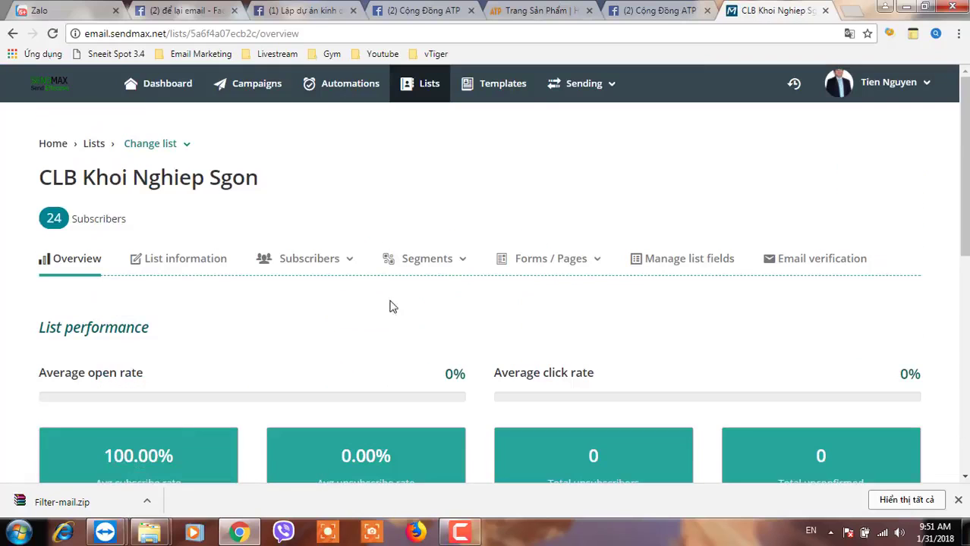
left_click(314, 261)
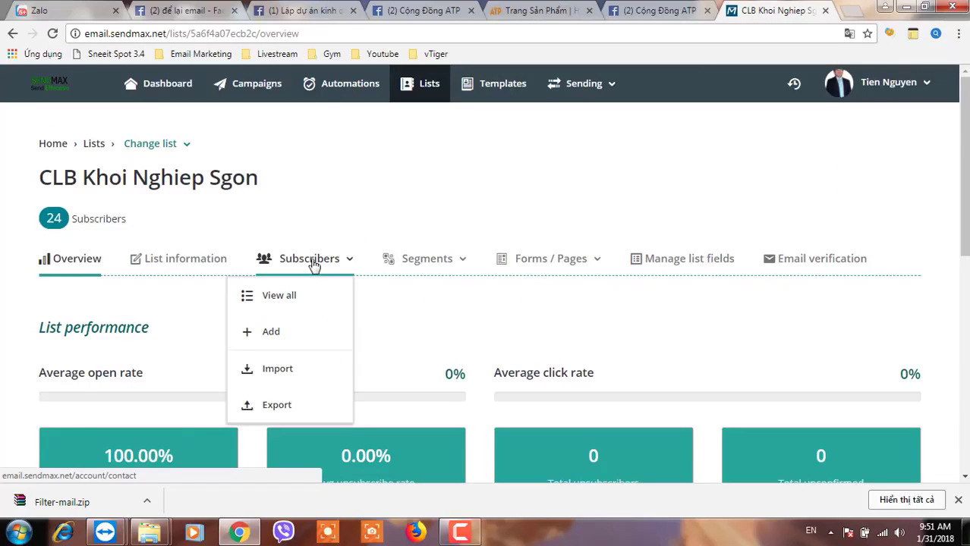
left_click(271, 372)
Download Sample.csv and show the downloaded file in its Downloads folder.
scroll(395, 355, "down", 2)
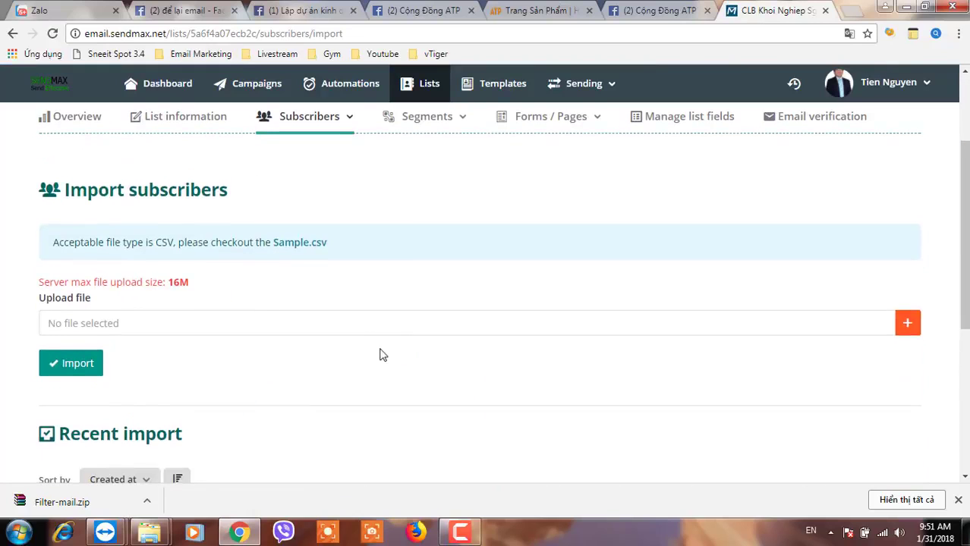
left_click(299, 252)
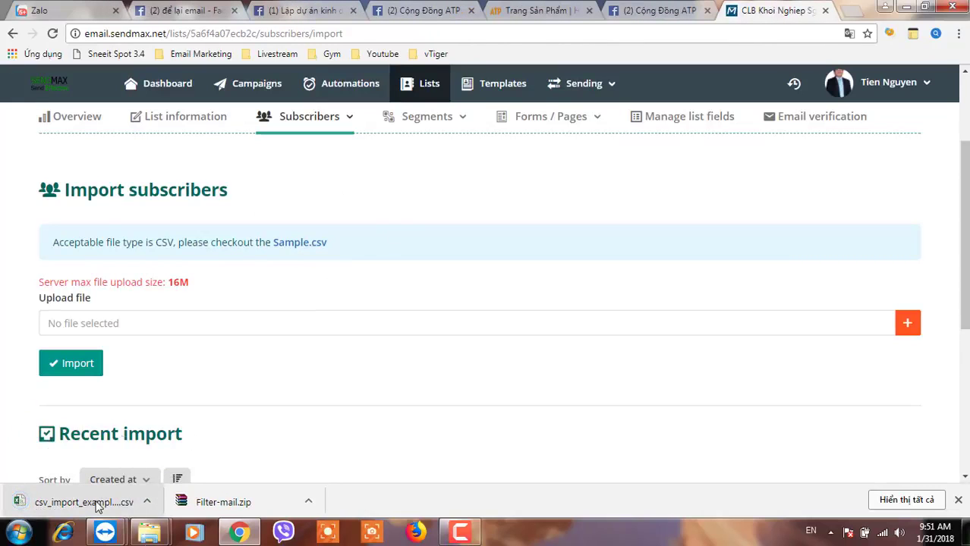
left_click(147, 502)
left_click(171, 454)
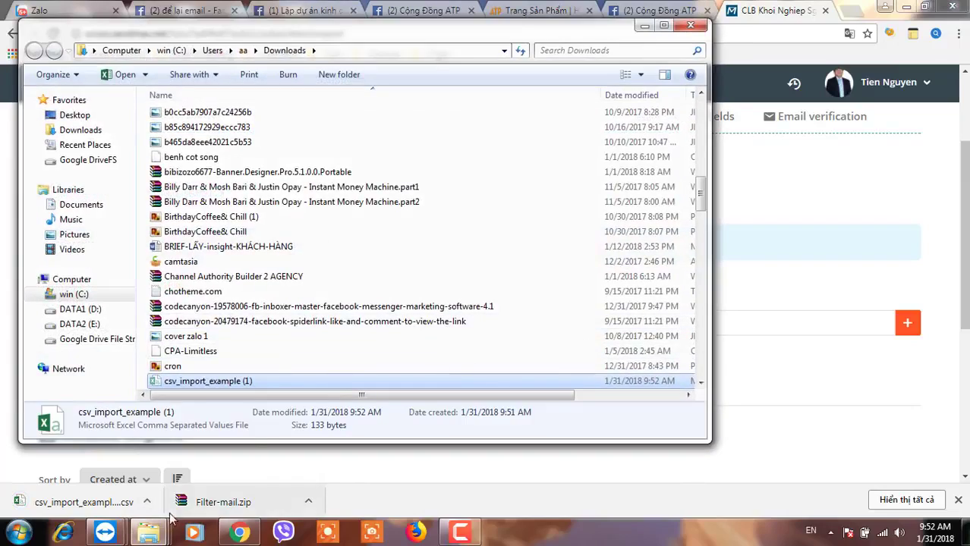
Move the downloaded csv_import_example (1) file into the Documents library.
mouse_move(149, 533)
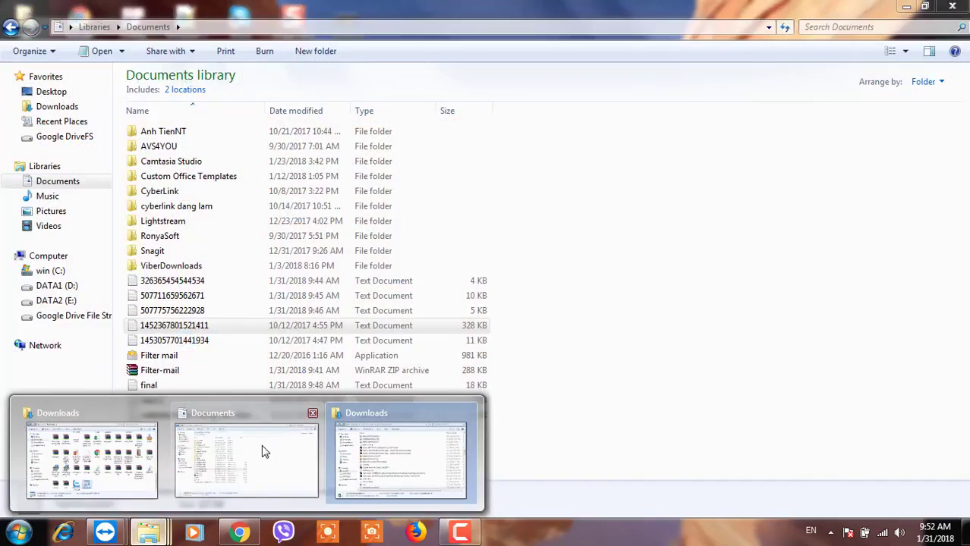
left_click(261, 448)
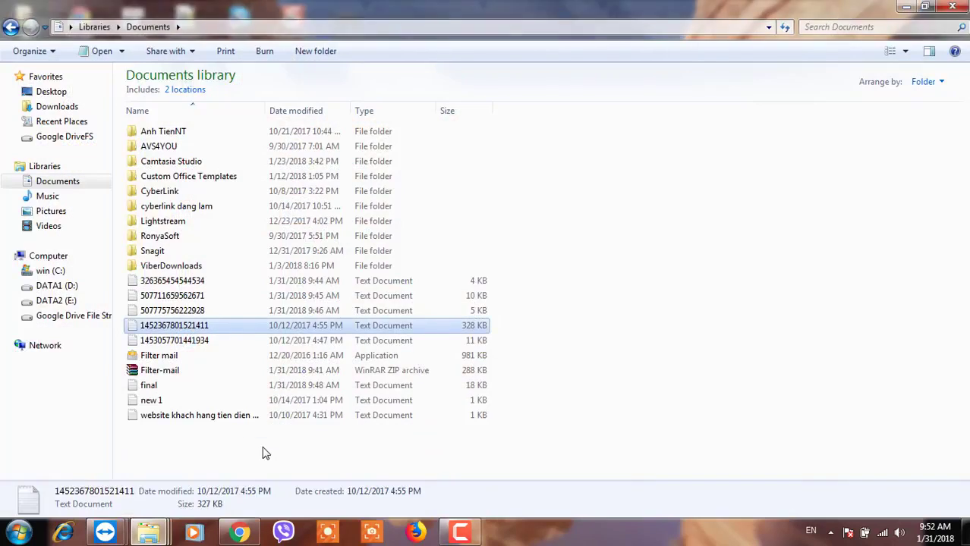
left_click_drag(243, 469, 244, 468)
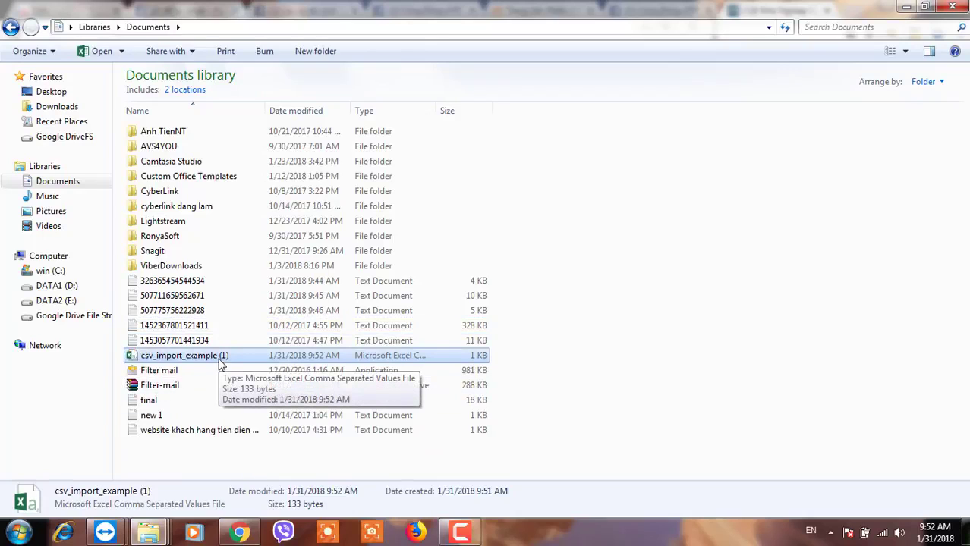
Rename the sample CSV file to csv.
right_click(221, 363)
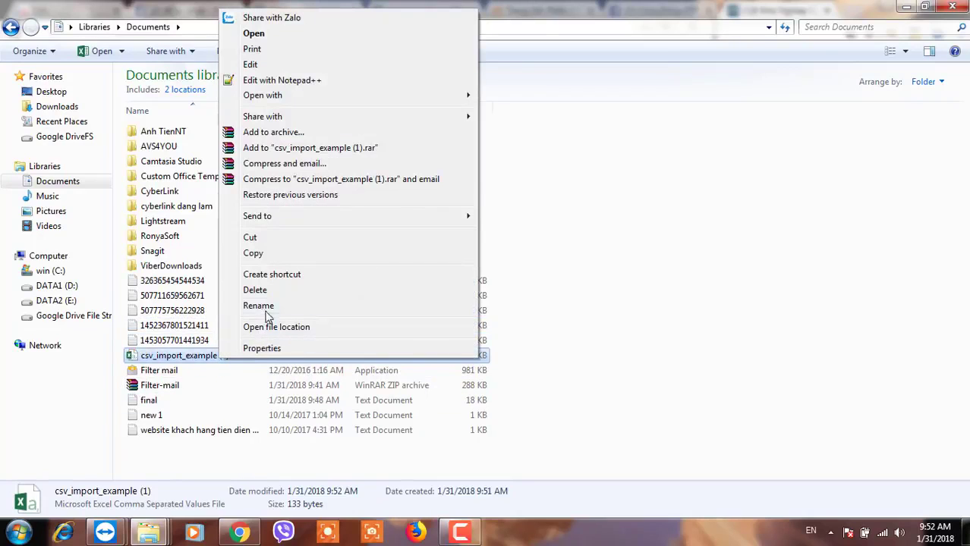
left_click(248, 305)
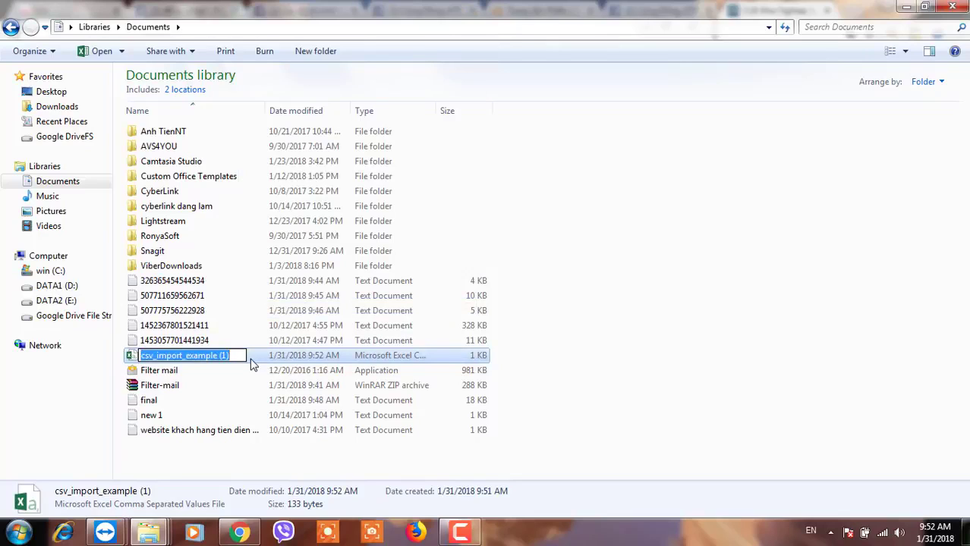
type("csv")
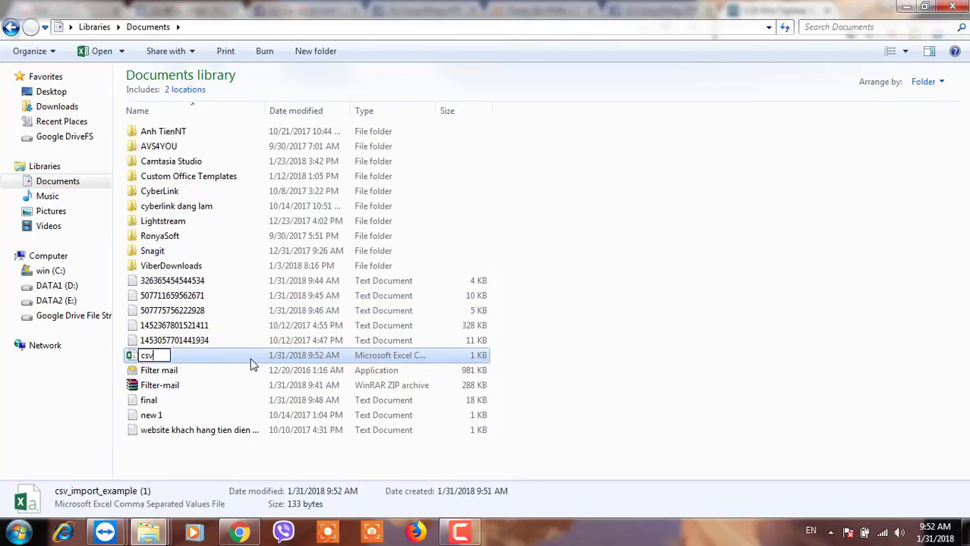
key("Return")
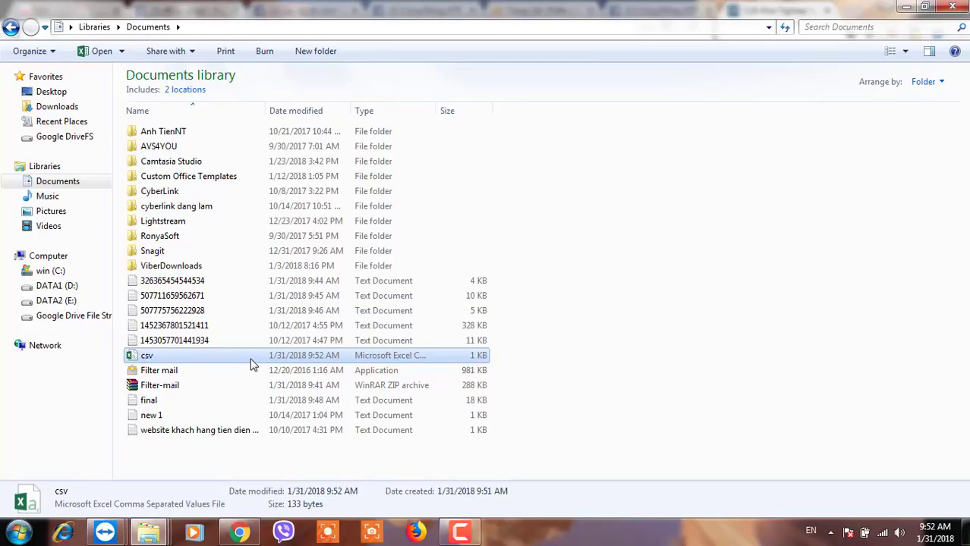
Open 'final' in Notepad, select all its addresses, minimize it, and open csv in Excel.
double_click(149, 400)
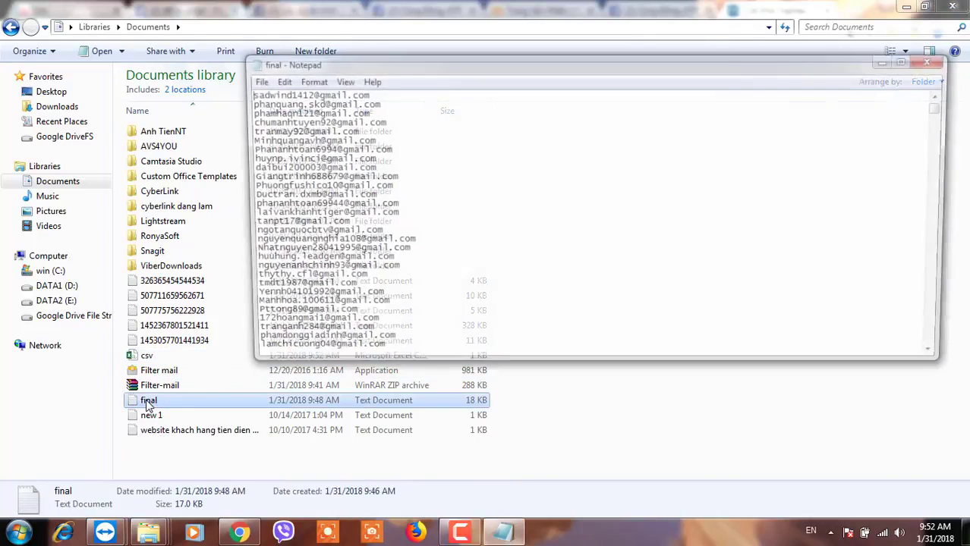
key("ctrl+a")
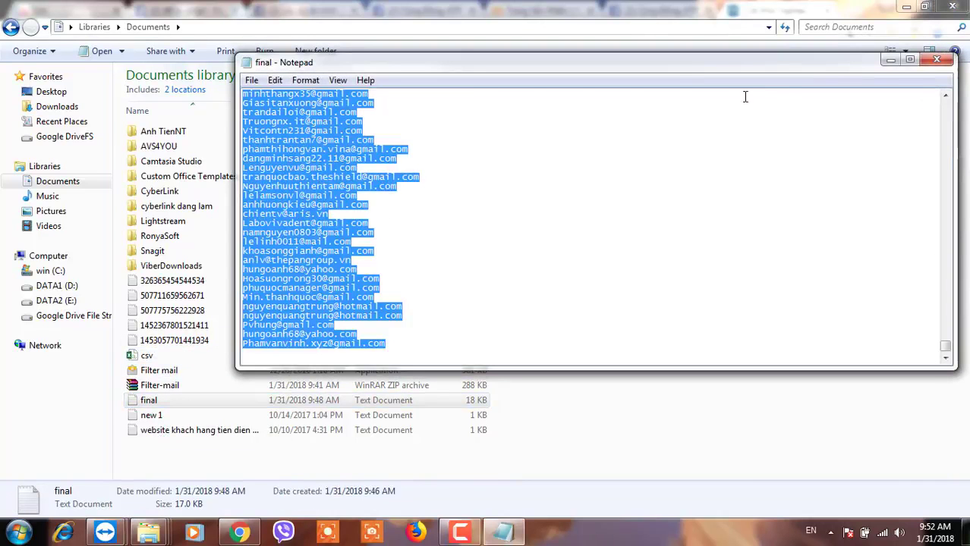
left_click(892, 61)
left_click(142, 357)
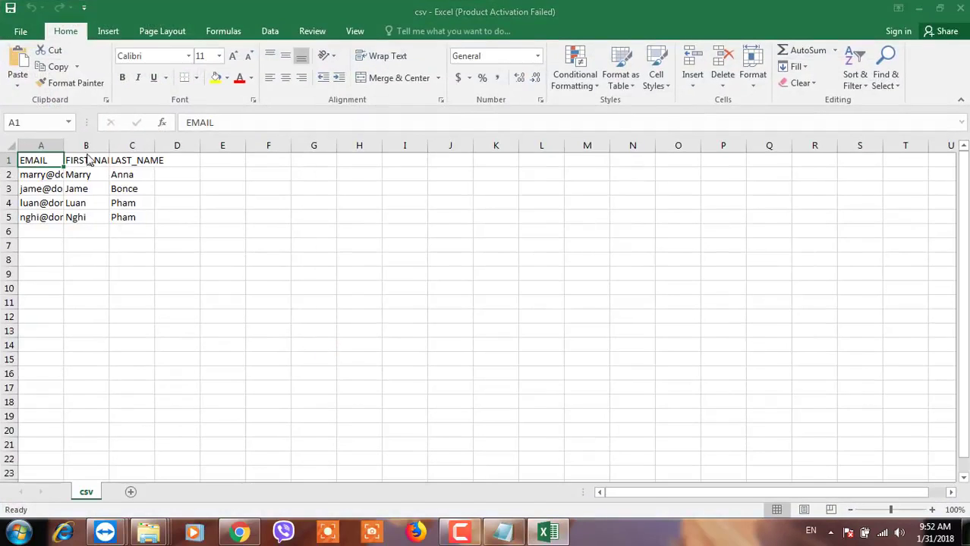
Autofit columns A, B and C and clear the sample emails in A2:A5.
left_click(610, 406)
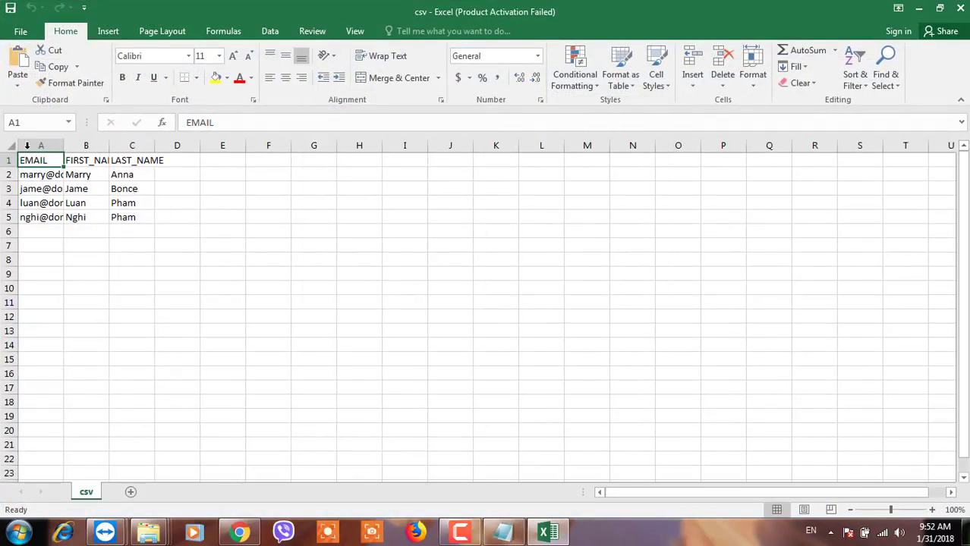
double_click(63, 145)
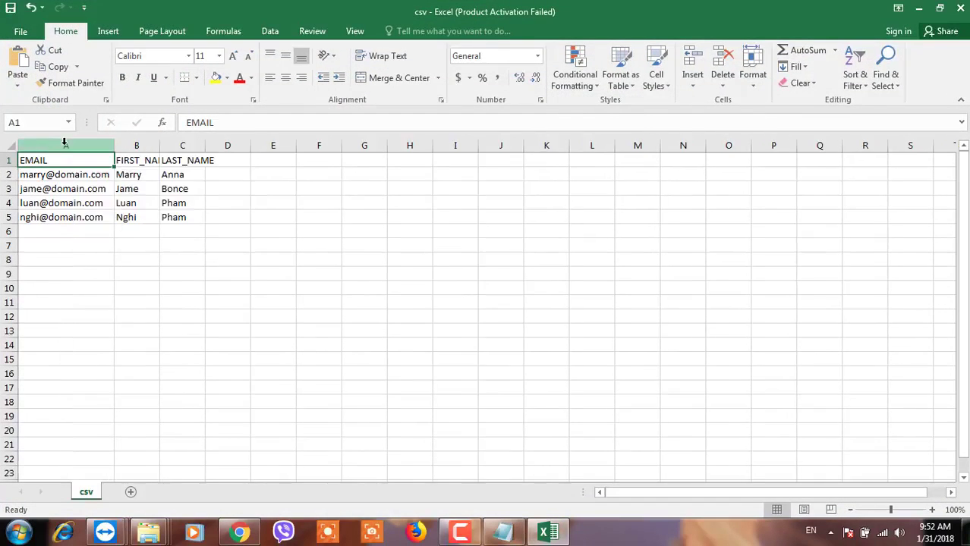
left_click(162, 145)
double_click(162, 145)
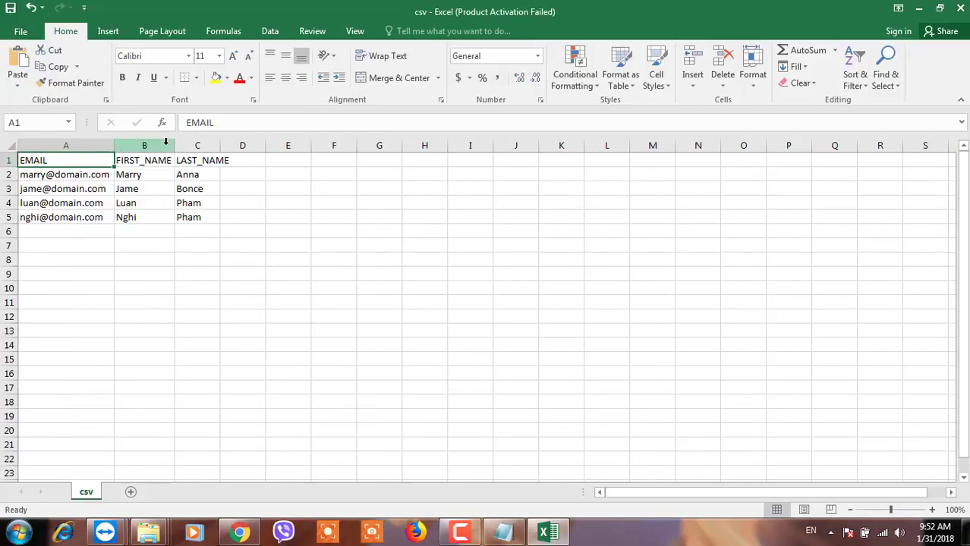
double_click(220, 144)
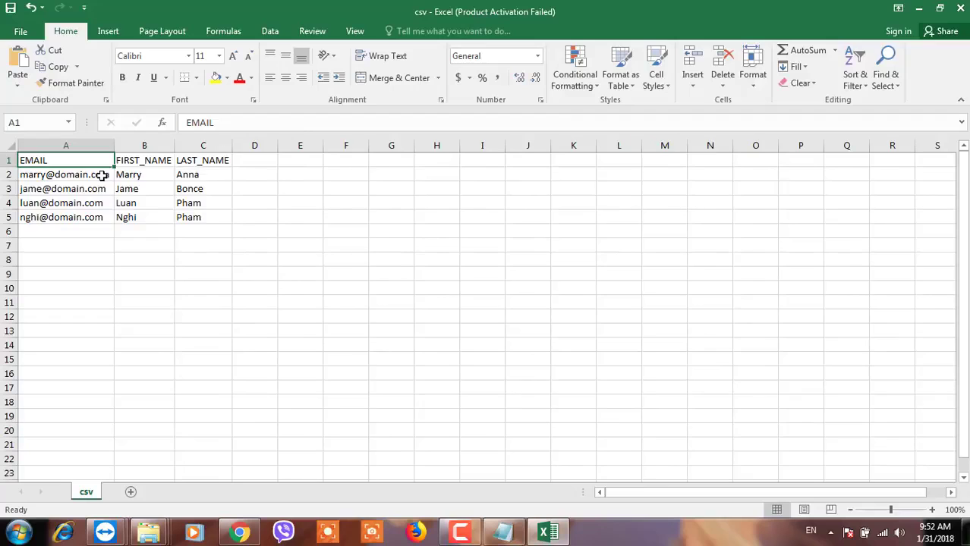
left_click_drag(102, 175, 93, 218)
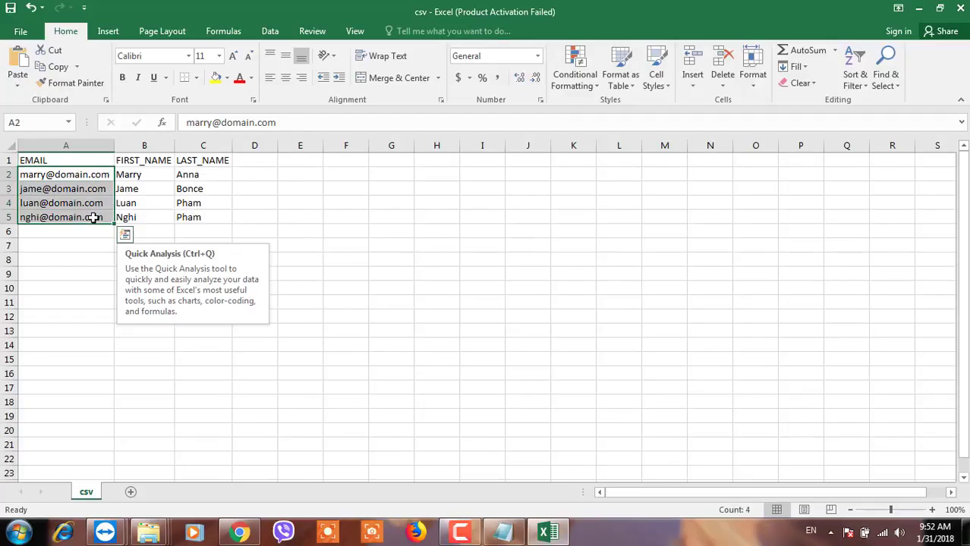
key("Delete")
Paste the email list into A2, autofit column A, and clear the sample first and last names.
left_click(75, 245)
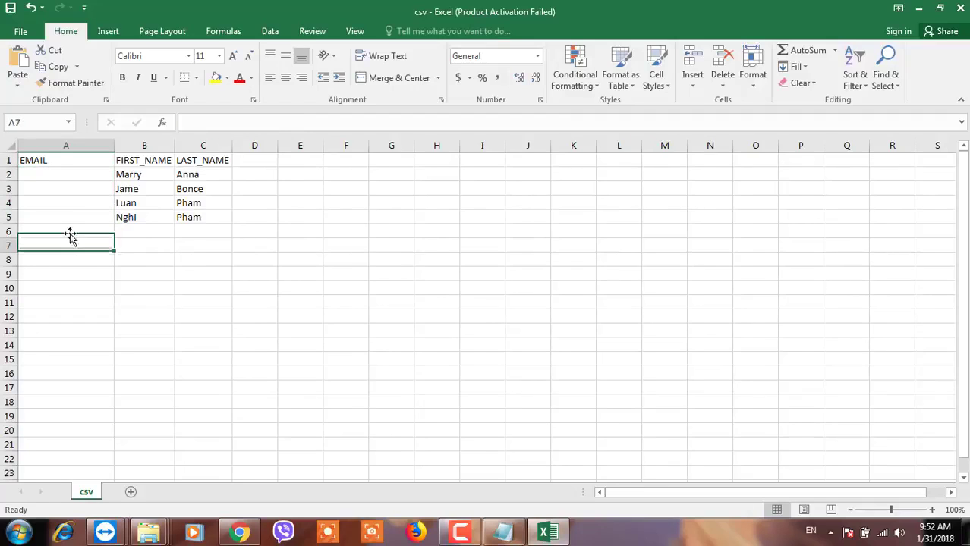
left_click(52, 176)
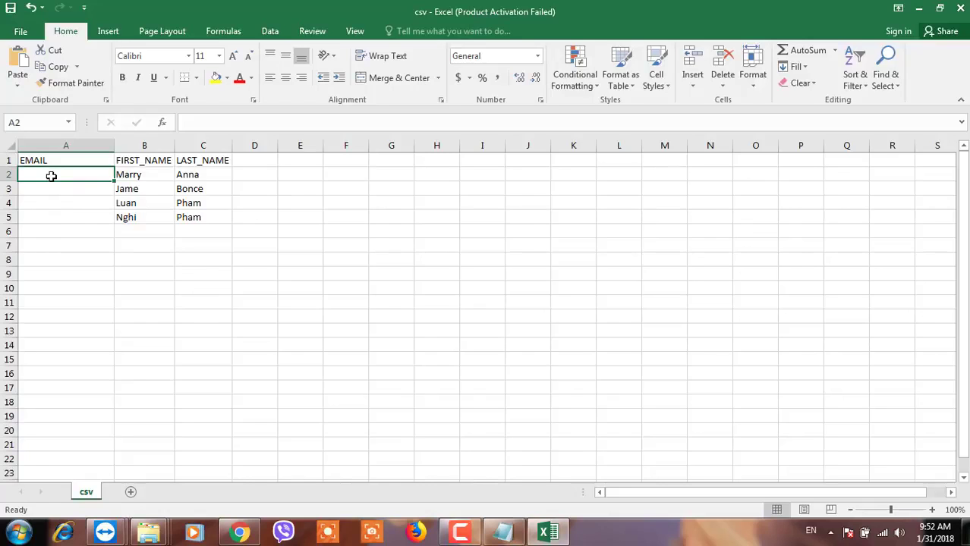
key("ctrl+v")
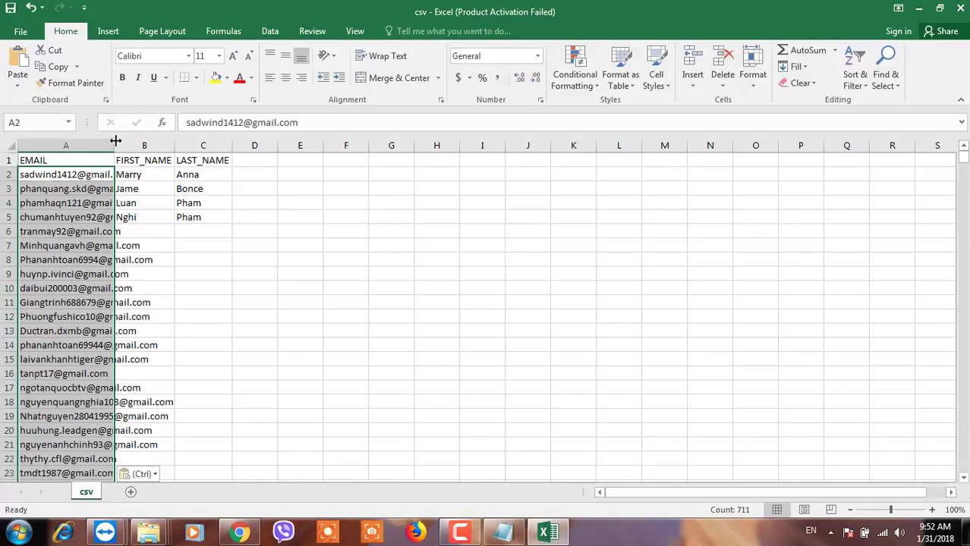
double_click(116, 138)
left_click(245, 245)
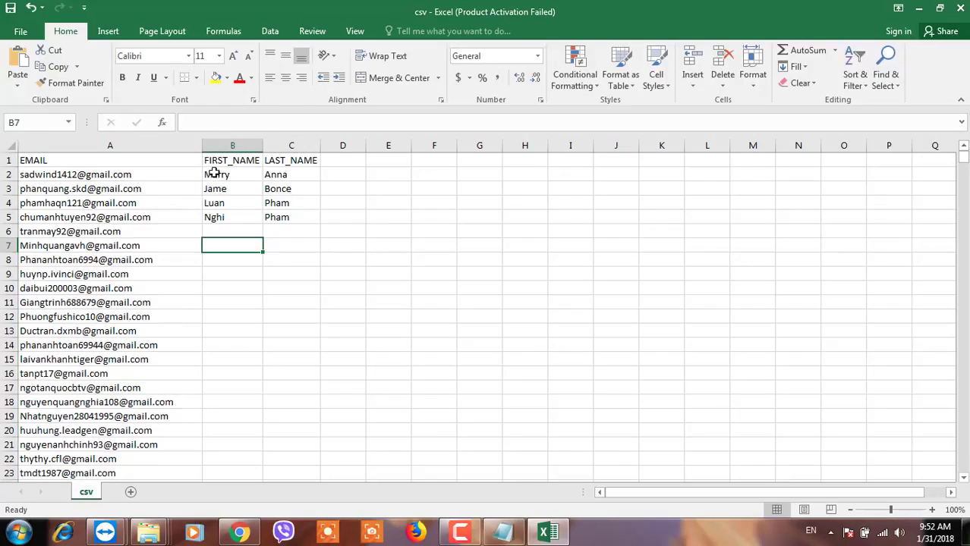
left_click_drag(212, 175, 288, 223)
key("Delete")
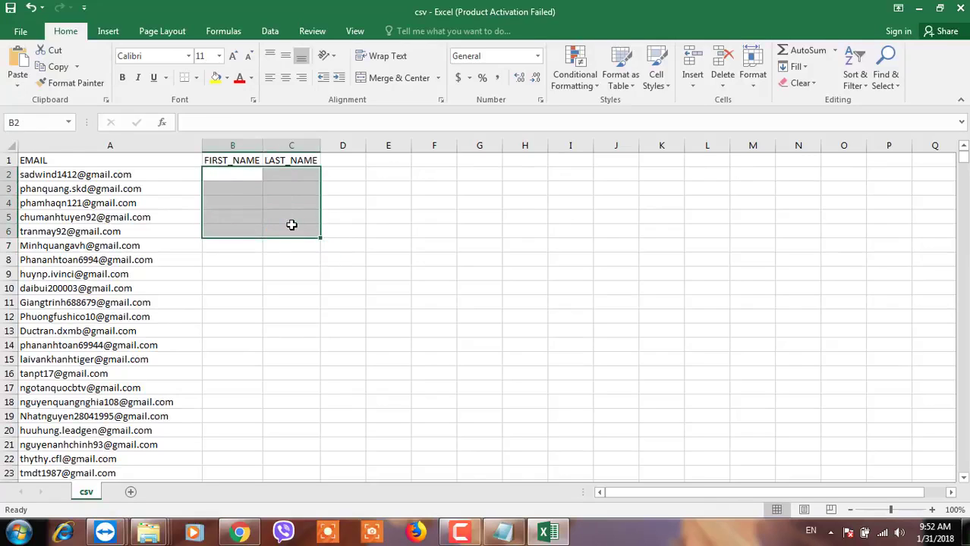
left_click(163, 303)
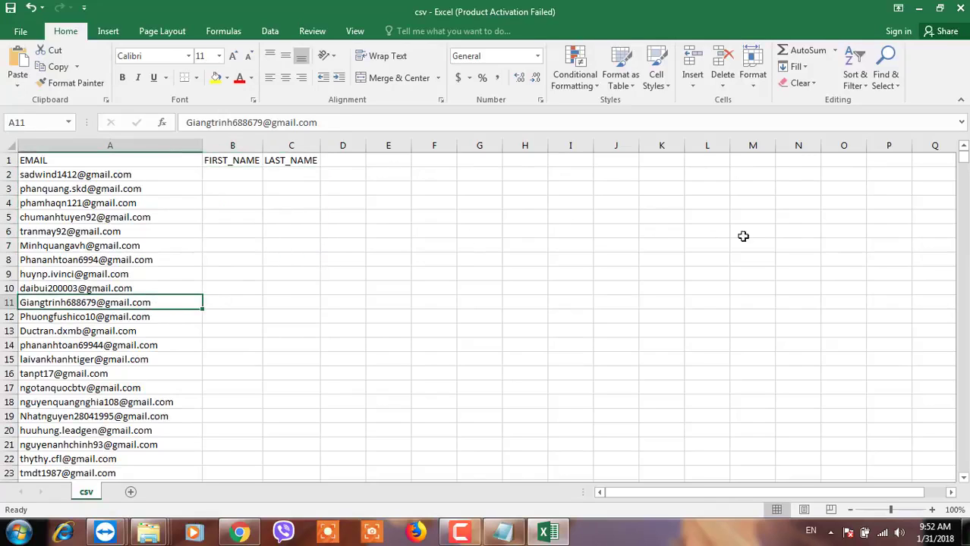
Confirm the pasted list ends at row 712, then return to the top of the emails.
left_click_drag(965, 164, 960, 475)
scroll(85, 429, "down", 2)
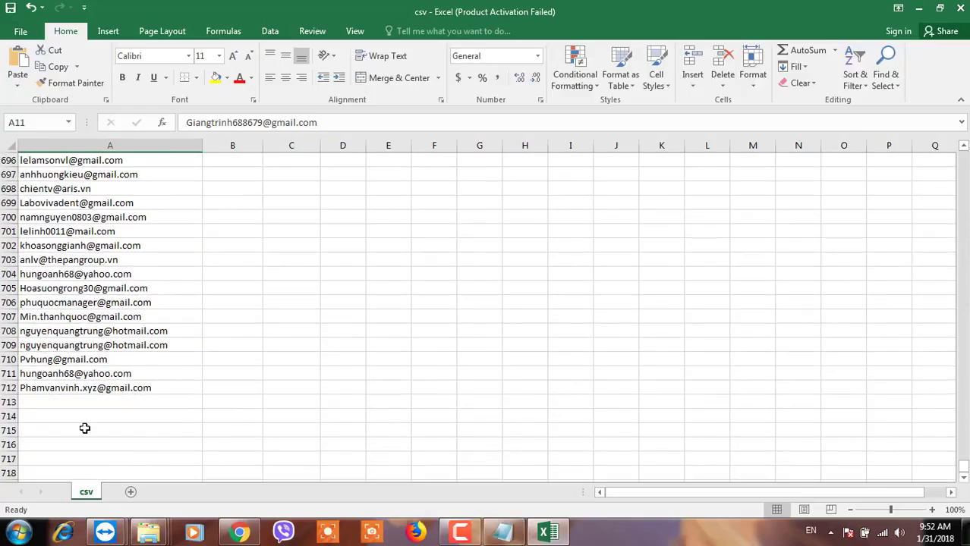
left_click(29, 390)
left_click(27, 389)
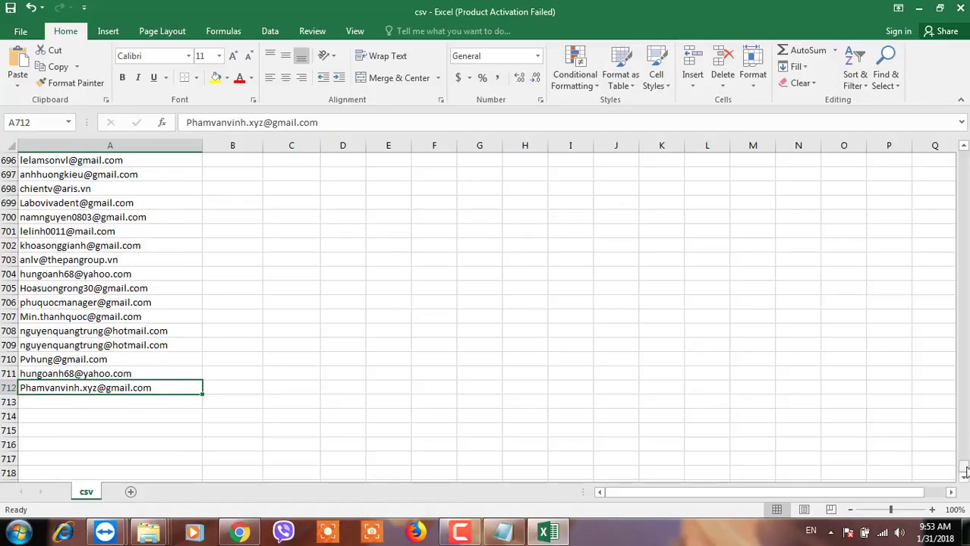
left_click_drag(965, 472, 963, 155)
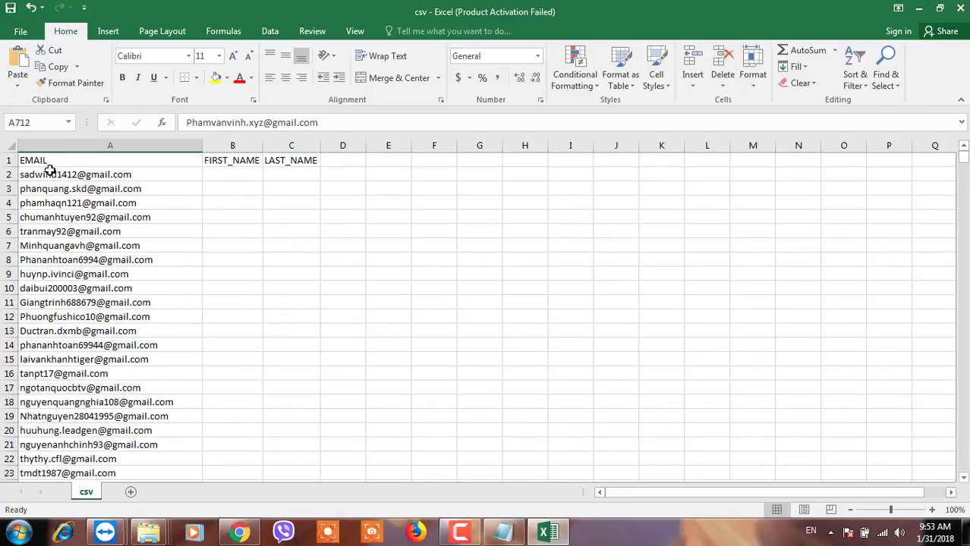
left_click(50, 170)
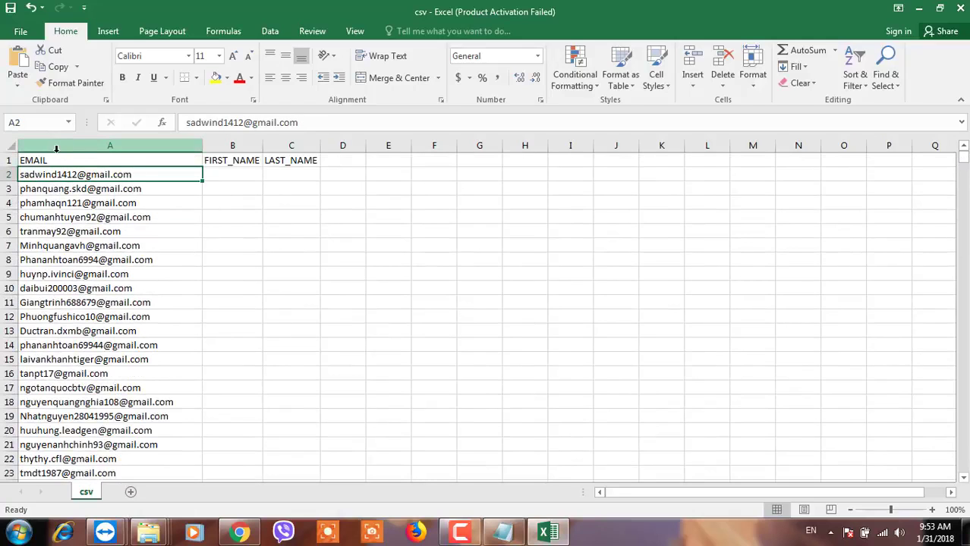
left_click(57, 149)
left_click(287, 229)
left_click(143, 186)
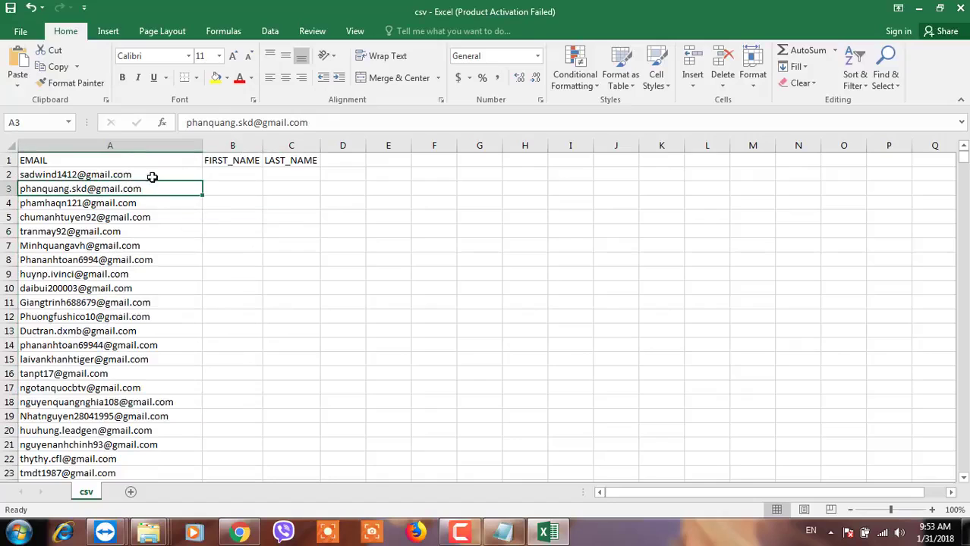
Turn on Filter and filter the EMAIL column by 'gmail.com'.
left_click(270, 31)
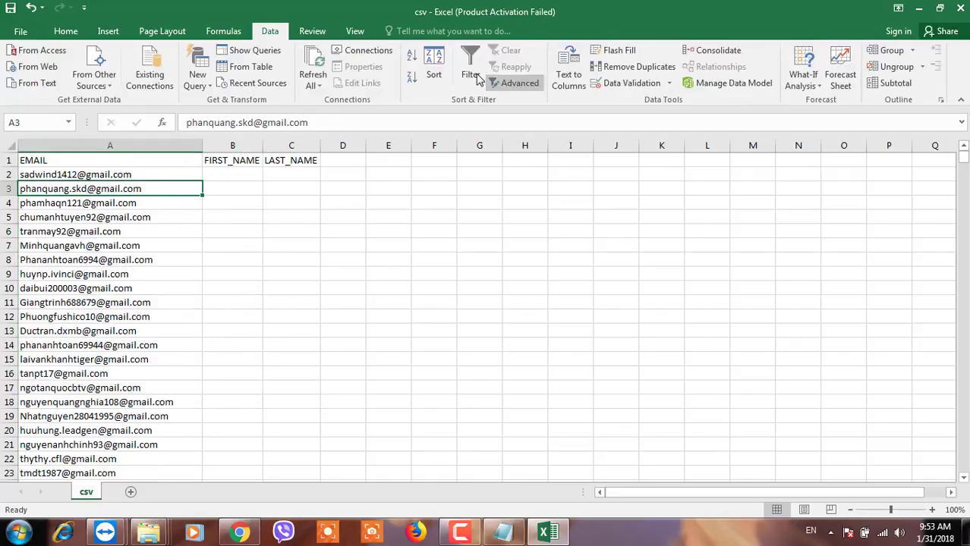
left_click(471, 72)
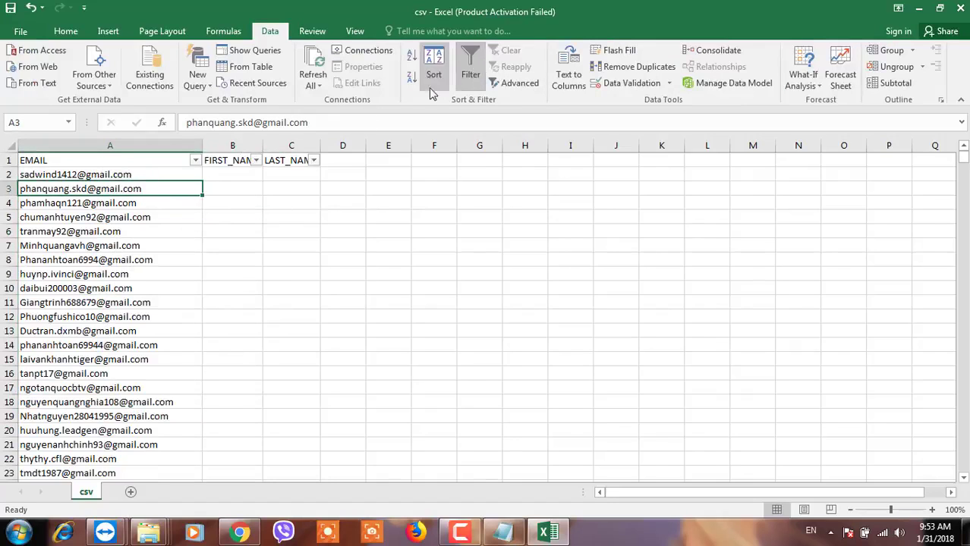
left_click(196, 159)
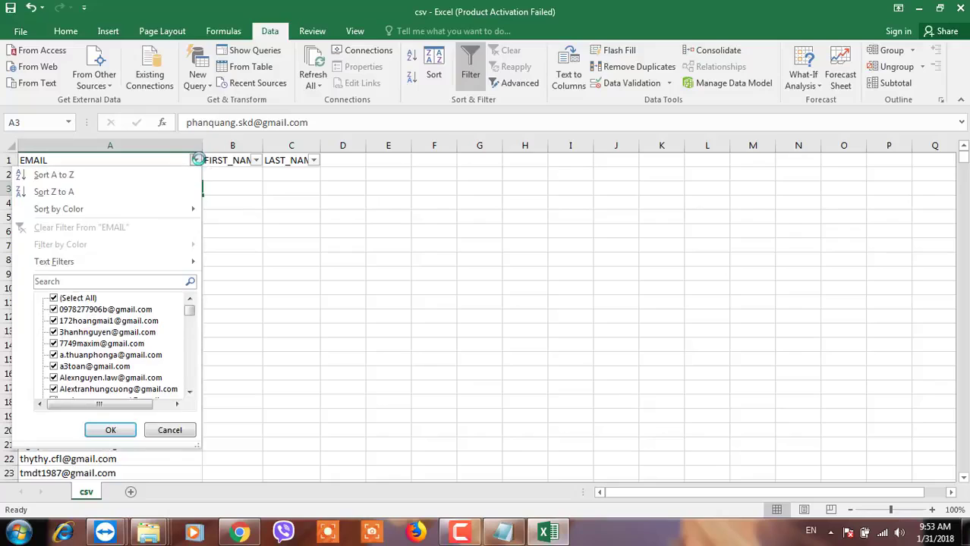
left_click(86, 283)
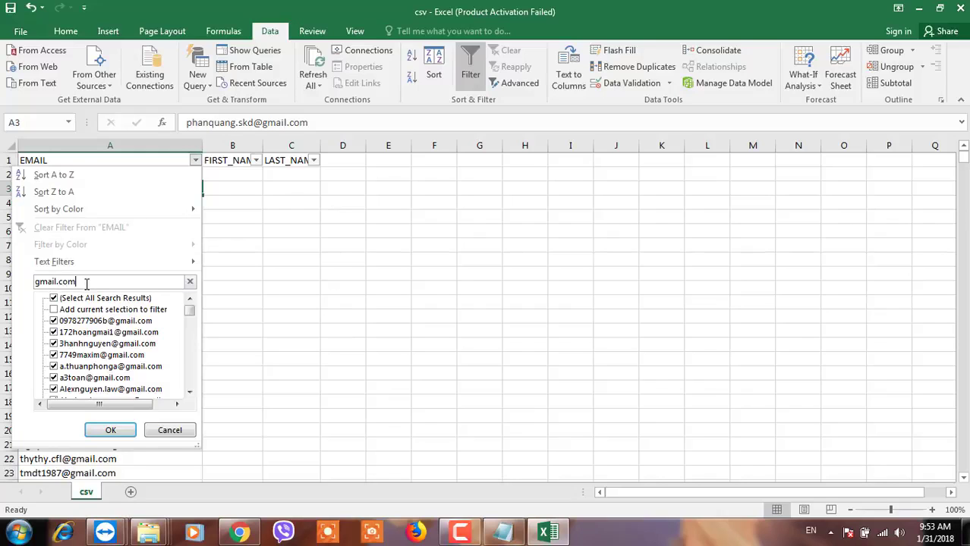
left_click(110, 430)
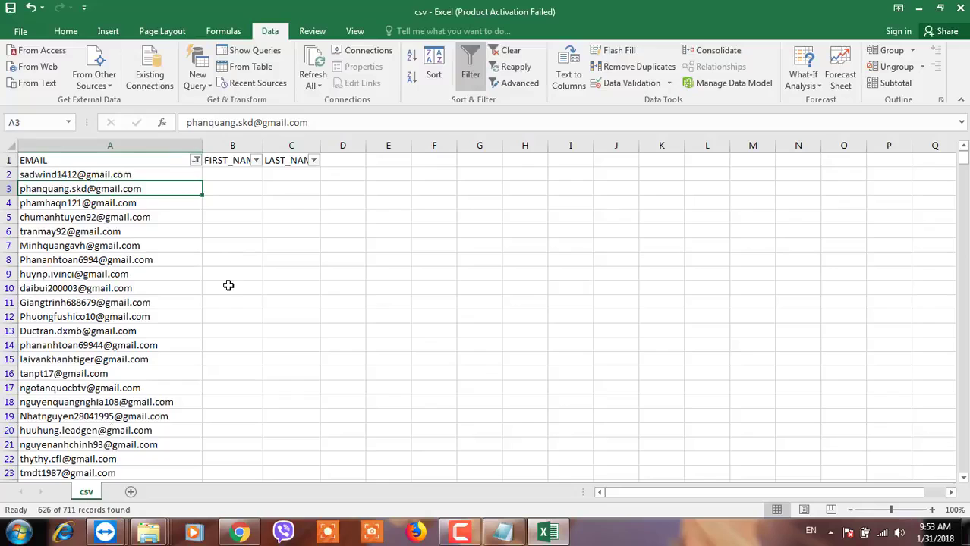
Refilter EMAIL for 'yahoo' and select the 28 visible yahoo rows.
scroll(204, 276, "down", 4)
scroll(203, 276, "up", 4)
left_click(196, 160)
left_click(89, 281)
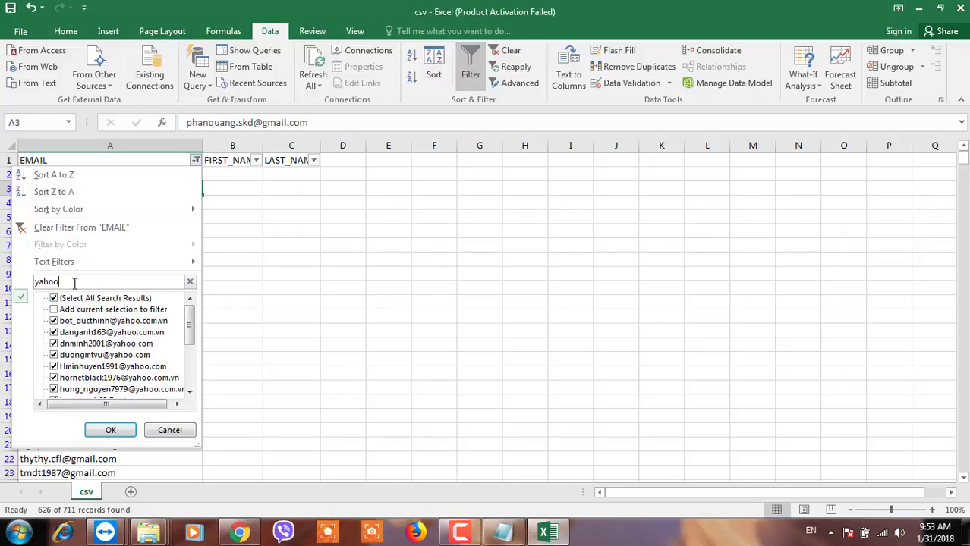
left_click(110, 430)
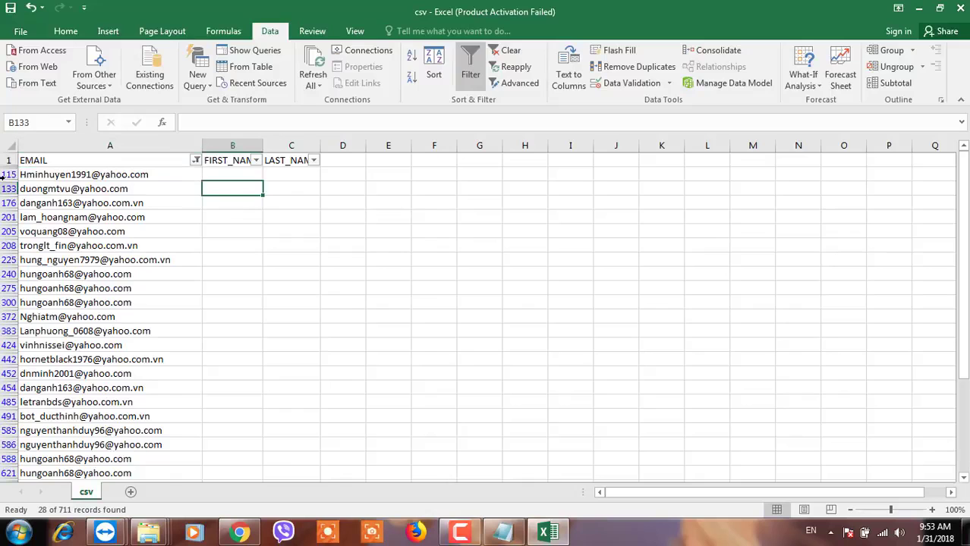
left_click_drag(6, 175, 6, 346)
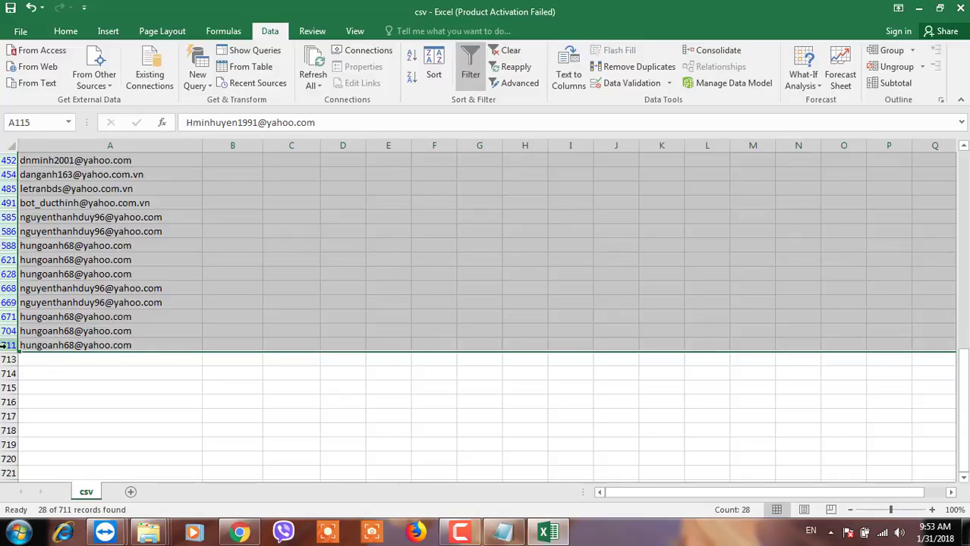
Delete the selected yahoo rows, reselect all EMAIL values, and turn Filter off.
right_click(5, 346)
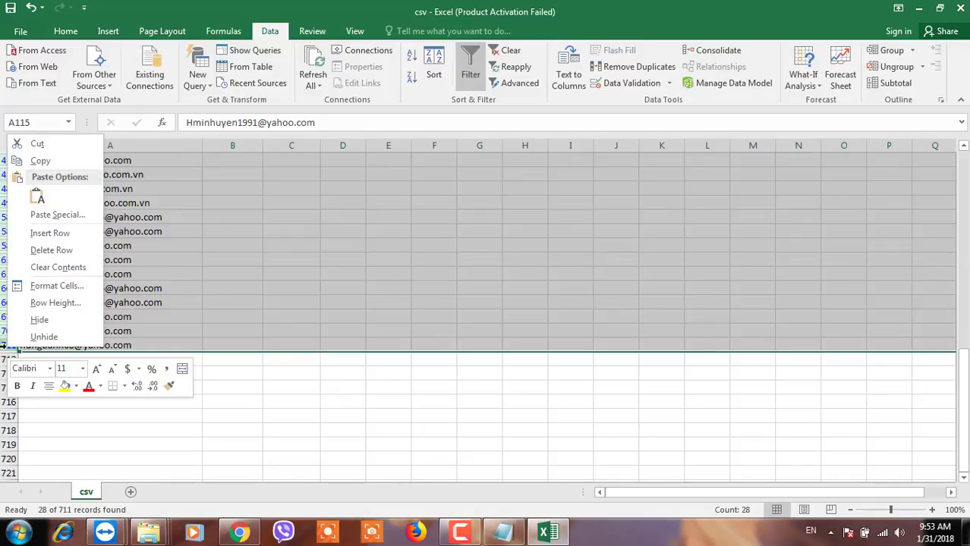
left_click(45, 254)
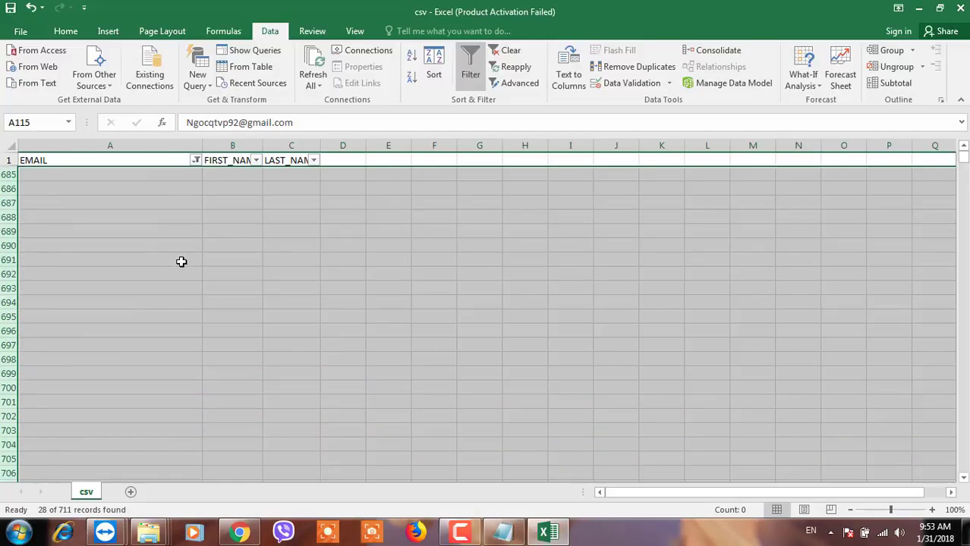
left_click(195, 160)
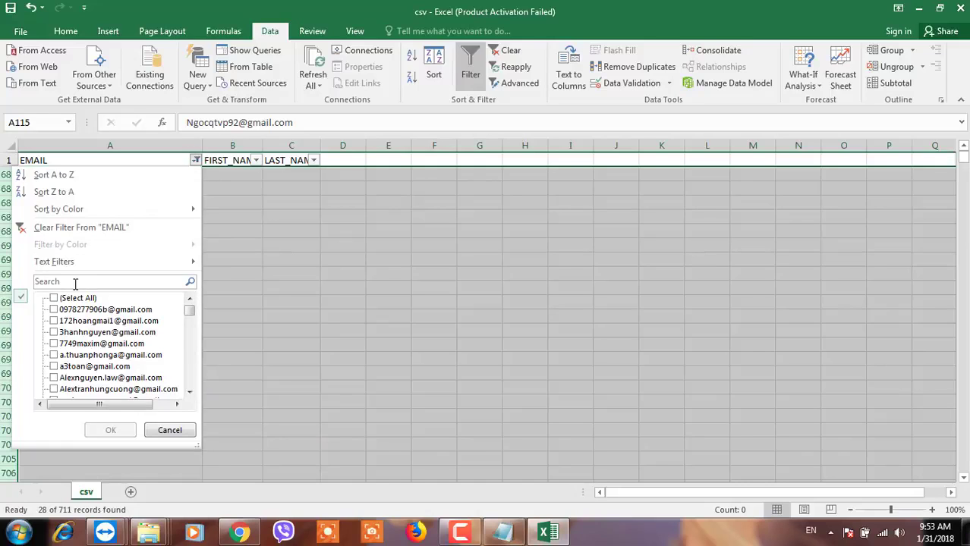
left_click(54, 299)
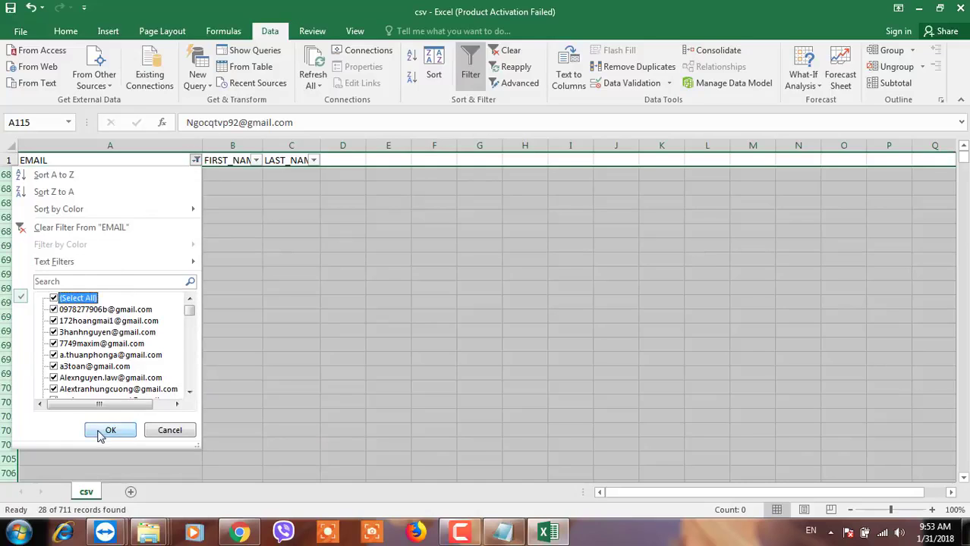
left_click(110, 430)
left_click(470, 73)
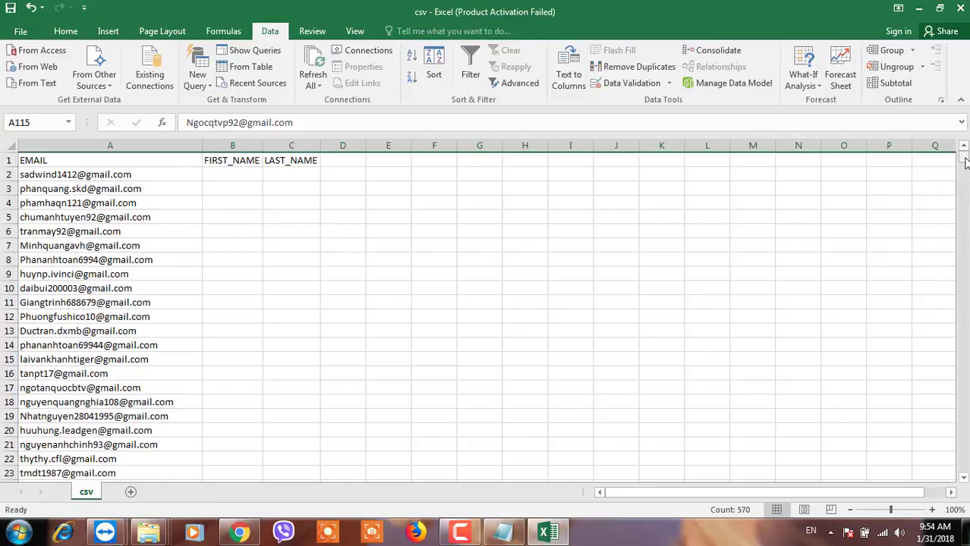
Scroll through the sheet to confirm the list now ends at row 684.
left_click_drag(966, 163, 963, 163)
left_click(610, 403)
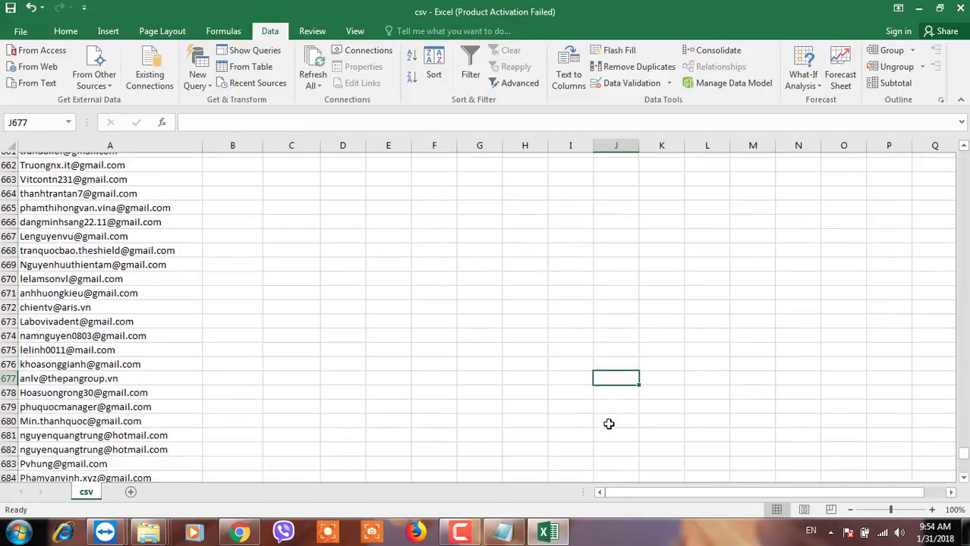
scroll(531, 414, "down", 5)
left_click(11, 298)
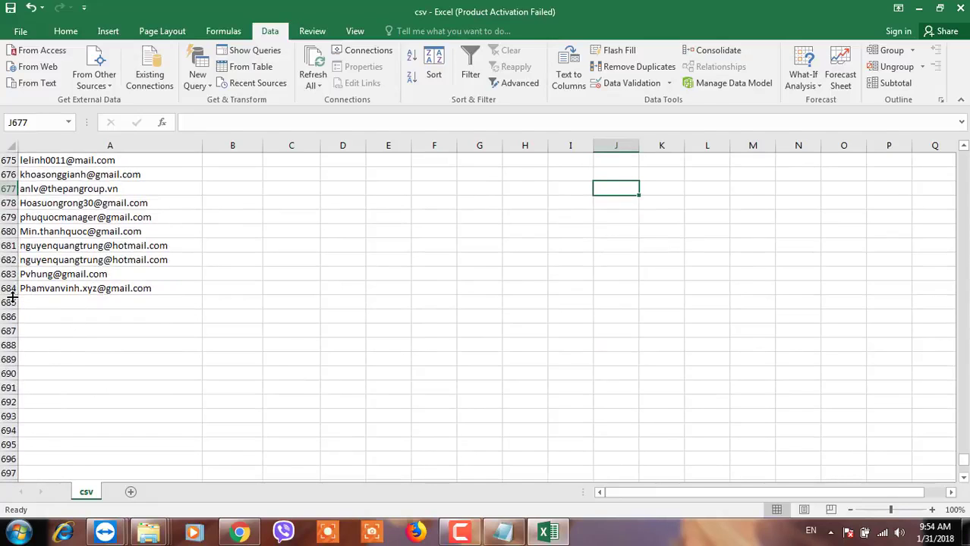
left_click_drag(964, 465, 963, 155)
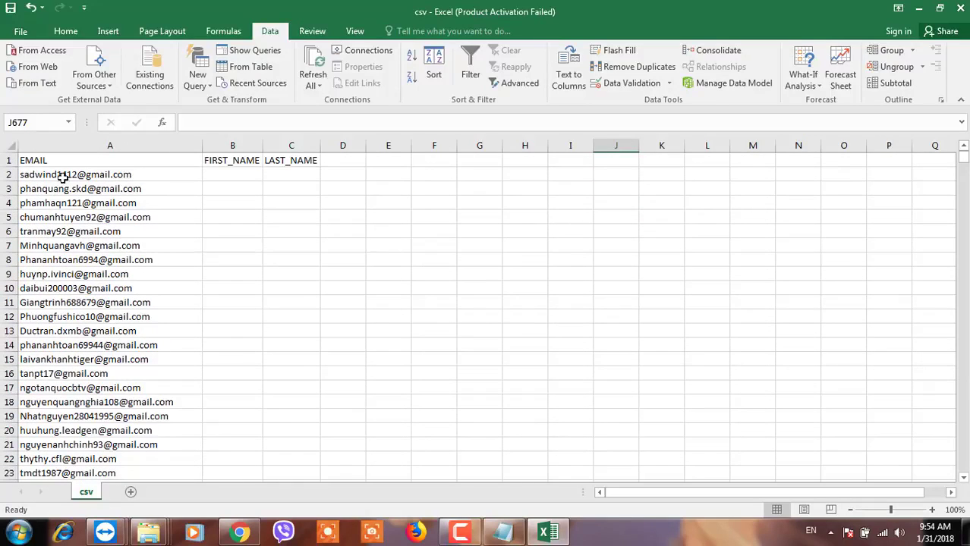
Save the sheet in CSV format, replacing csv.csv, and close Excel.
left_click(9, 10)
left_click(427, 308)
left_click(957, 9)
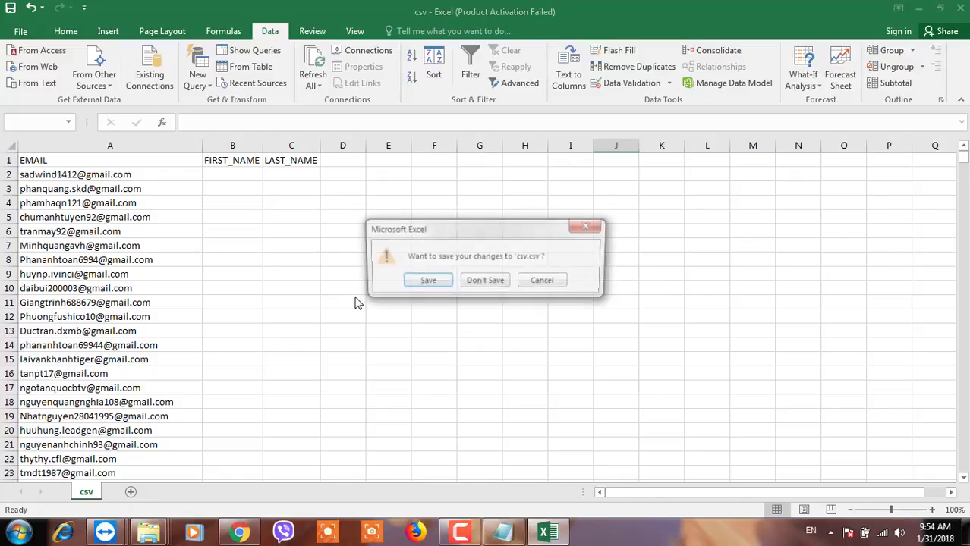
left_click(422, 283)
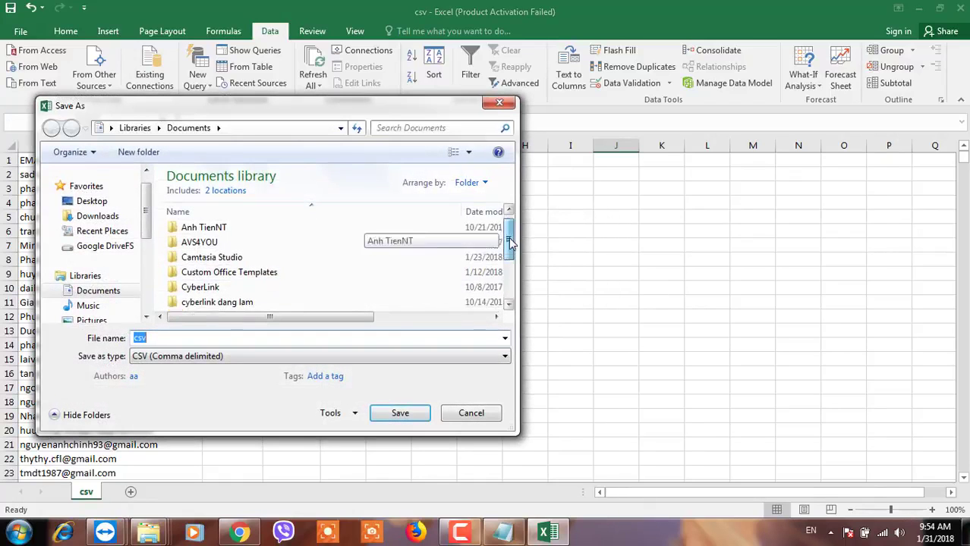
left_click_drag(511, 241, 508, 304)
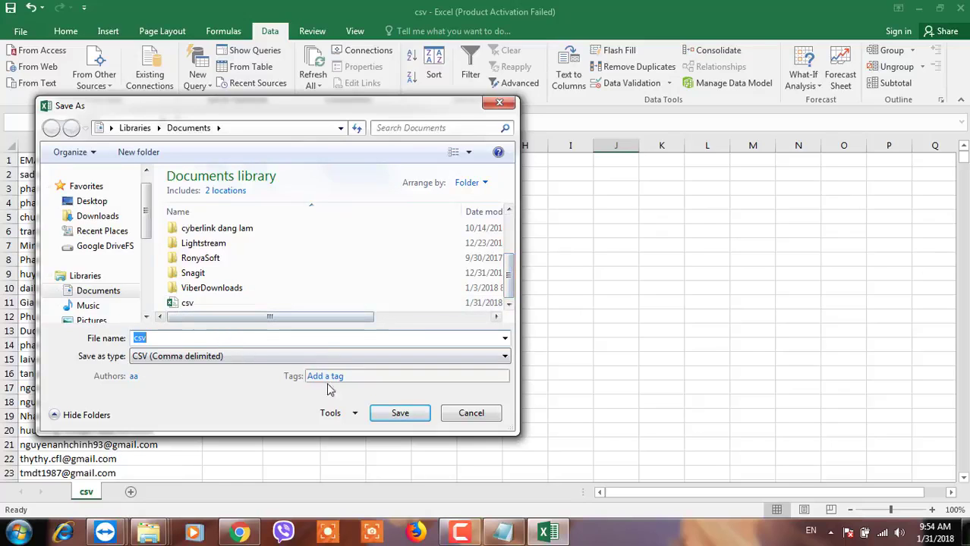
left_click(397, 413)
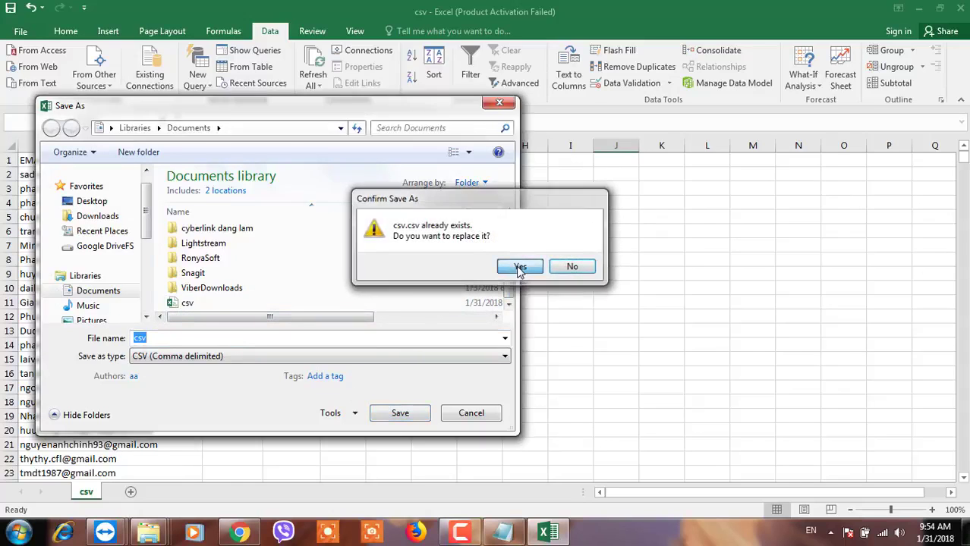
left_click(519, 267)
left_click(431, 305)
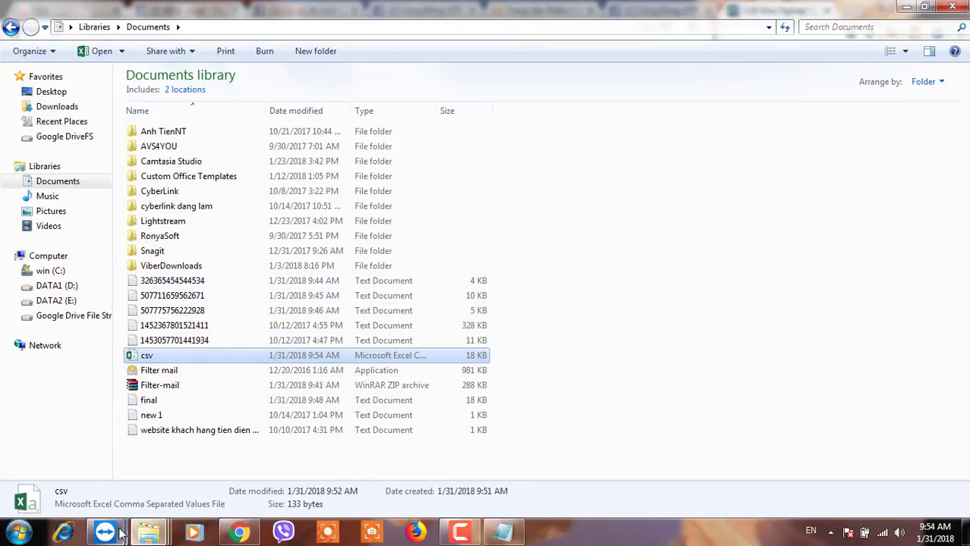
Paste csv.csv onto the remote TIENNT-PC desktop through the TeamViewer session.
mouse_move(113, 534)
left_click(249, 454)
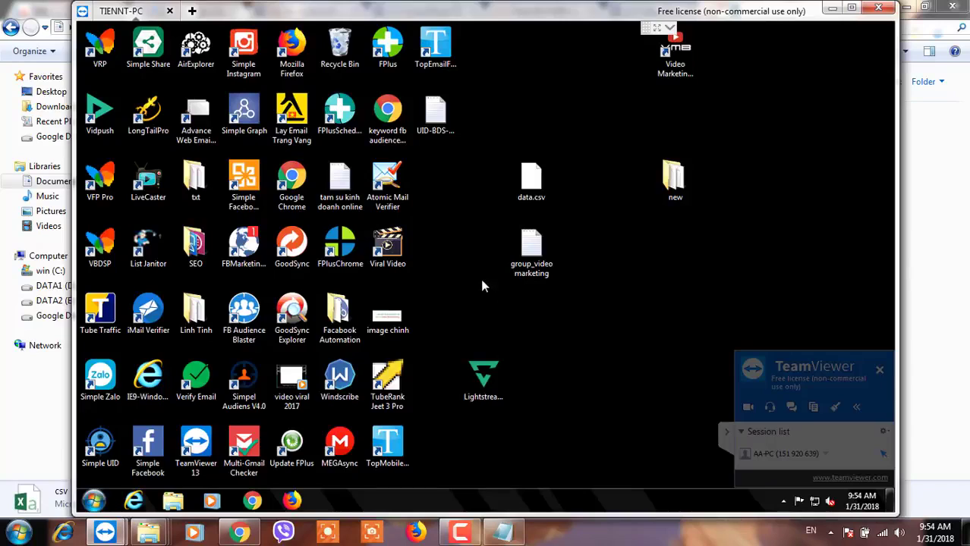
right_click(460, 241)
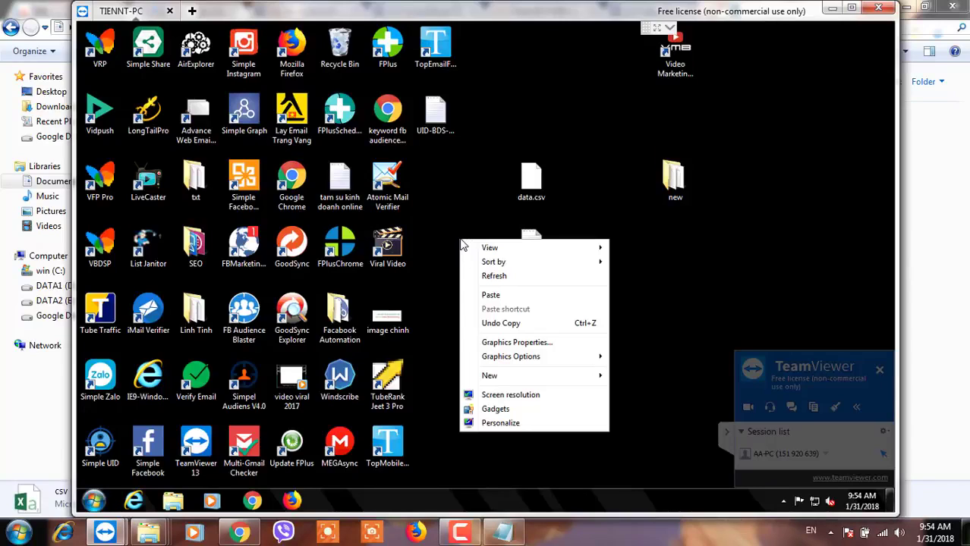
left_click(489, 297)
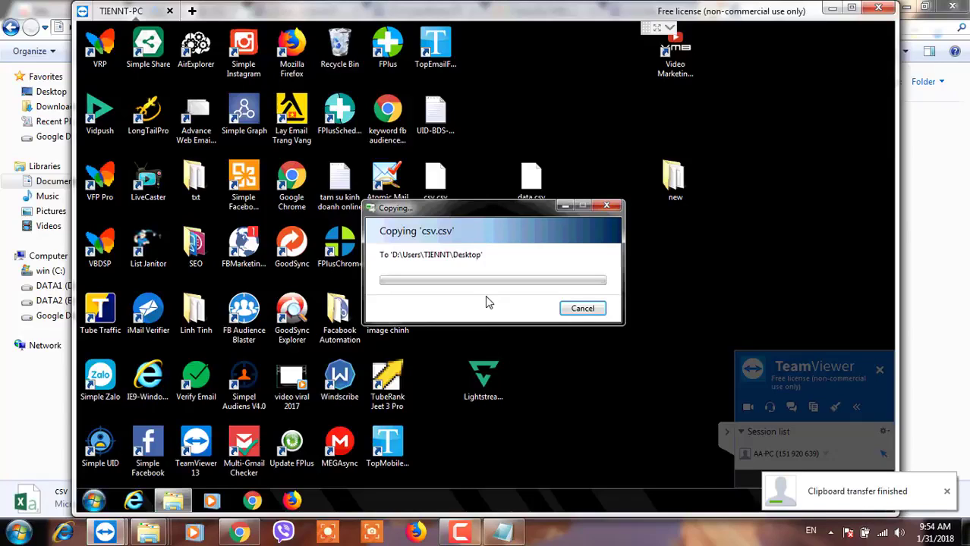
left_click(485, 298)
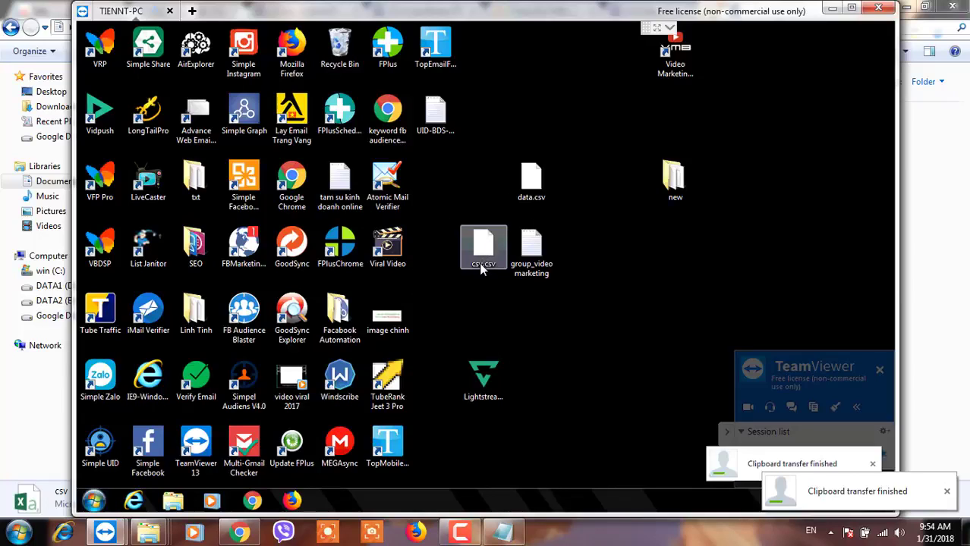
left_click(483, 267)
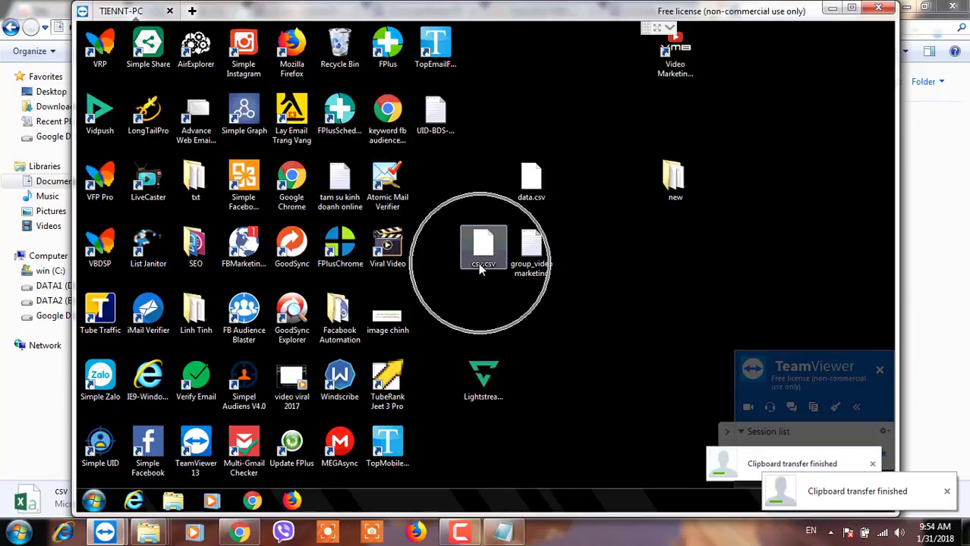
left_click(144, 257)
Launch List Janitor and open its Import List dialog.
double_click(143, 257)
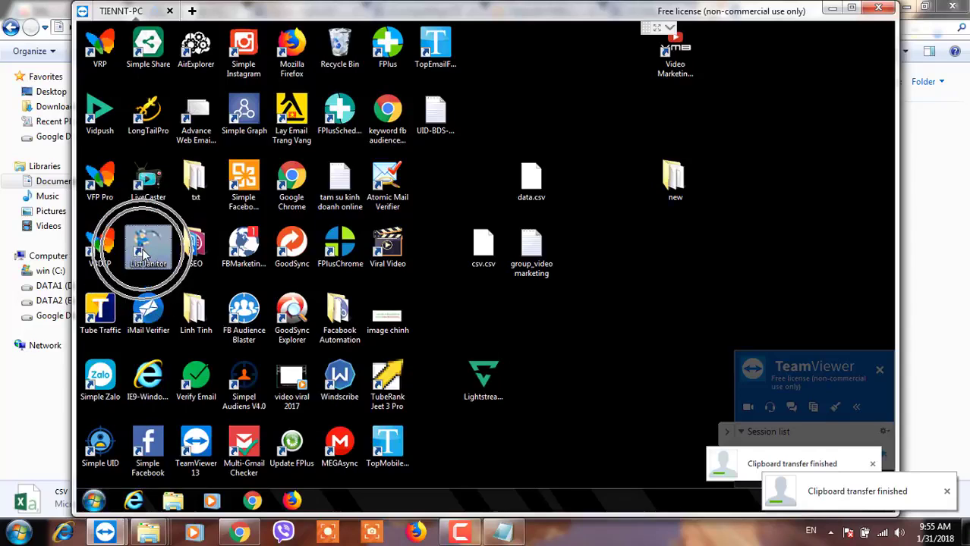
left_click(514, 135)
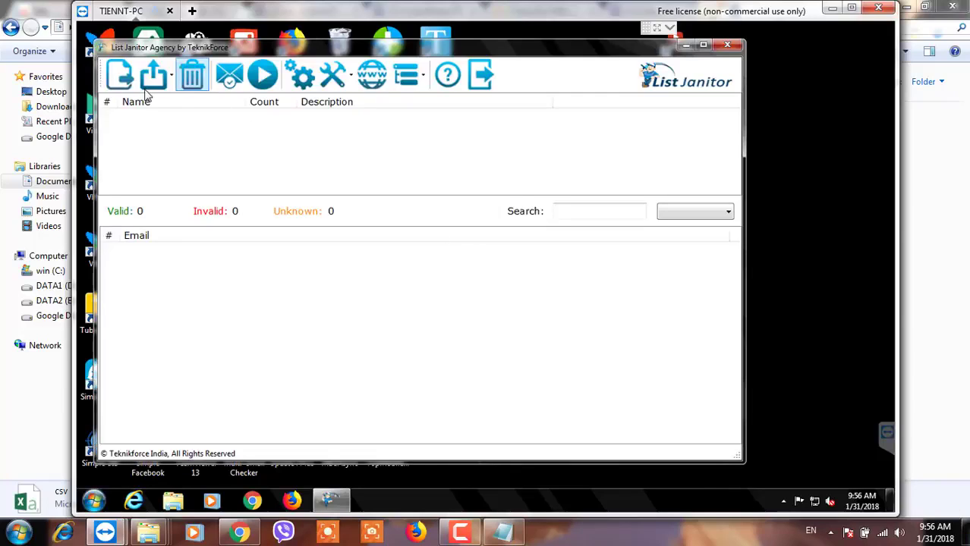
left_click(129, 86)
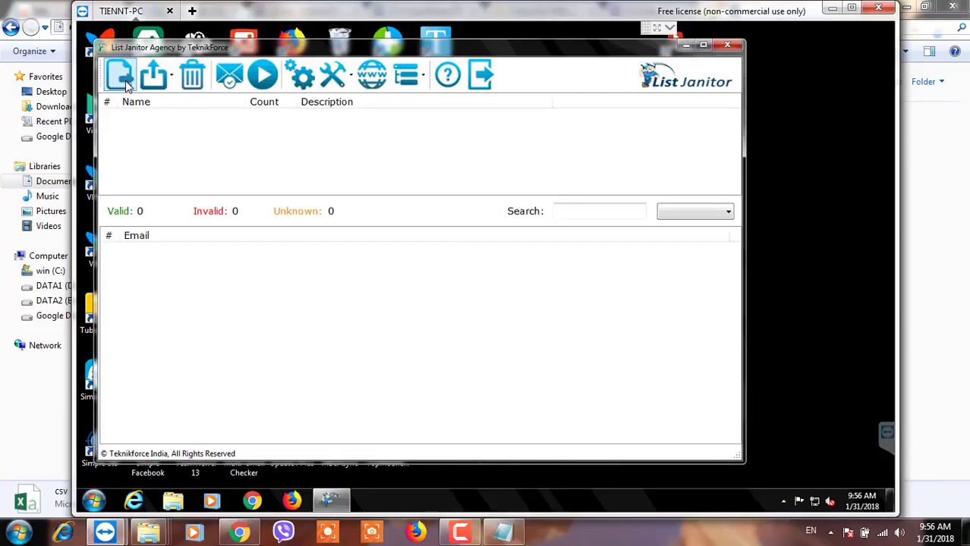
left_click(126, 85)
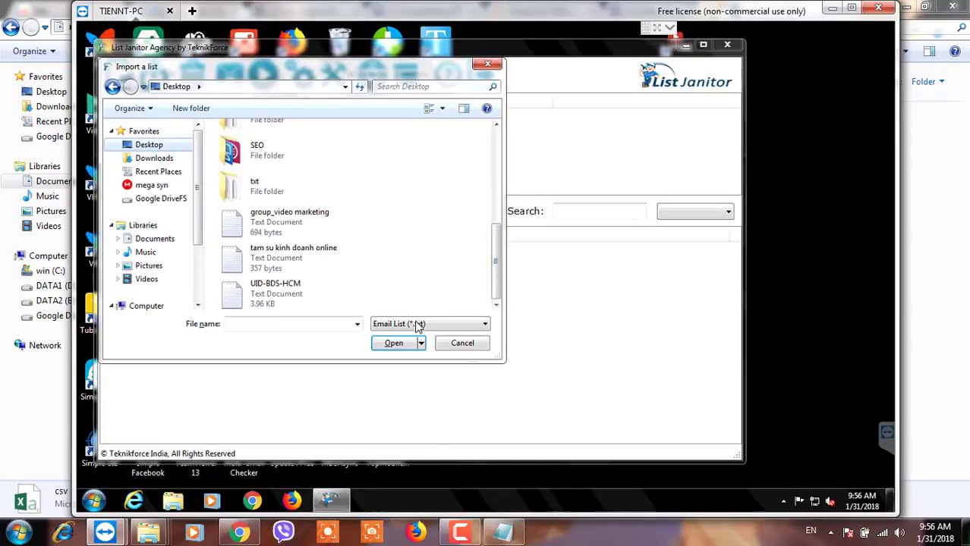
Set the file type to CSV and open csv.csv.
left_click(414, 329)
left_click(416, 328)
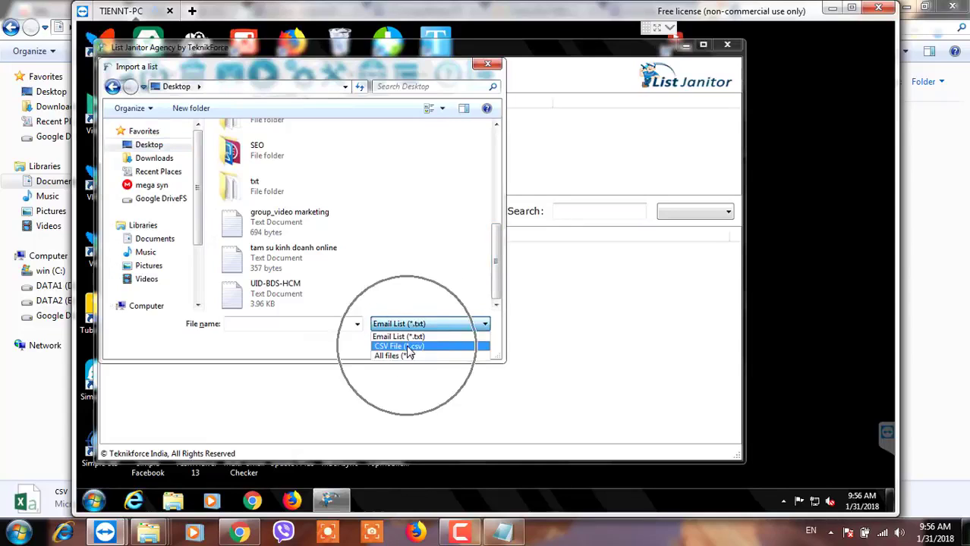
left_click(404, 346)
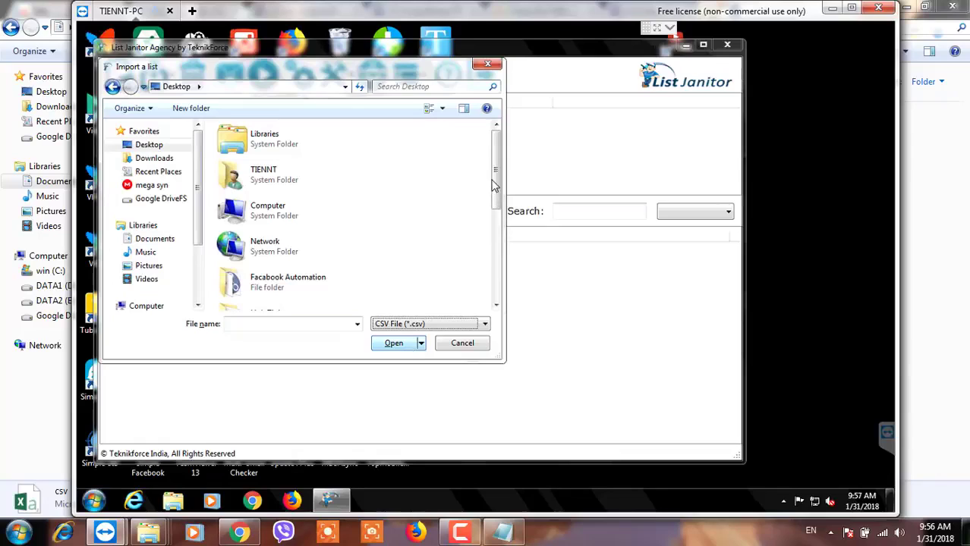
scroll(488, 296, "down", 5)
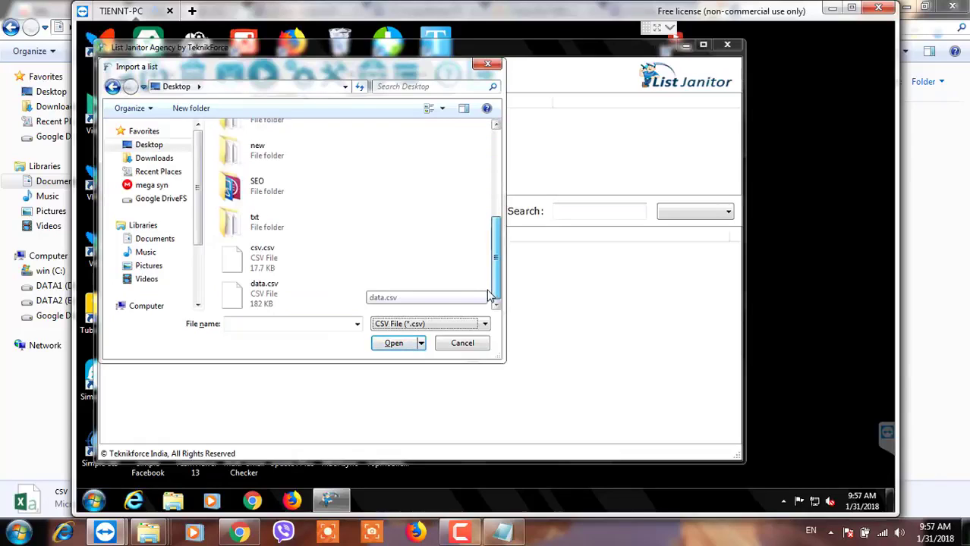
left_click(280, 265)
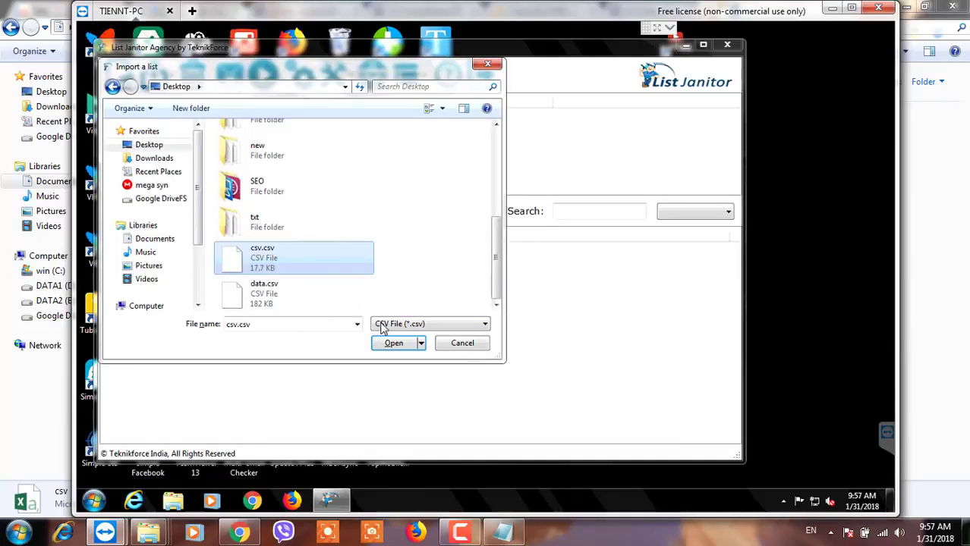
left_click(395, 344)
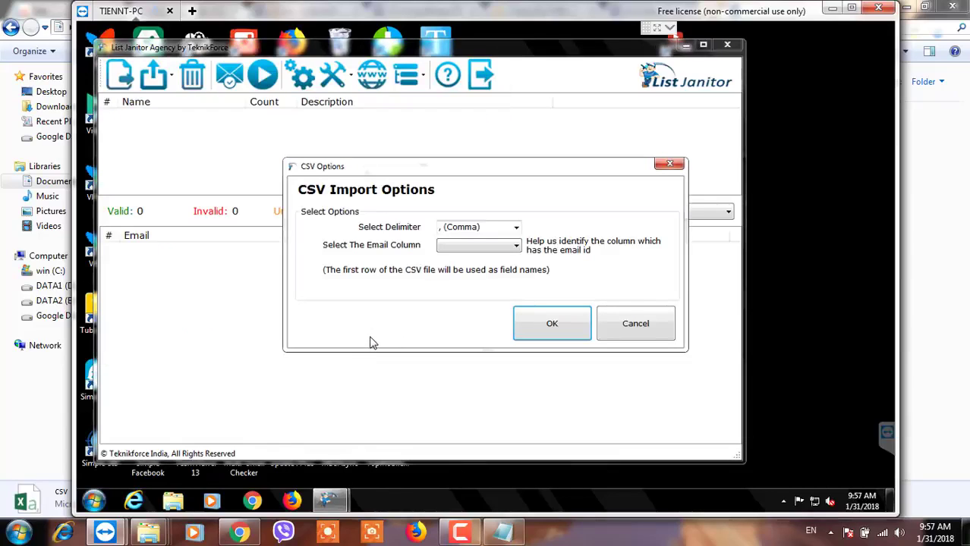
Choose EMAIL as the address column and finish importing the 683-address list.
left_click(463, 249)
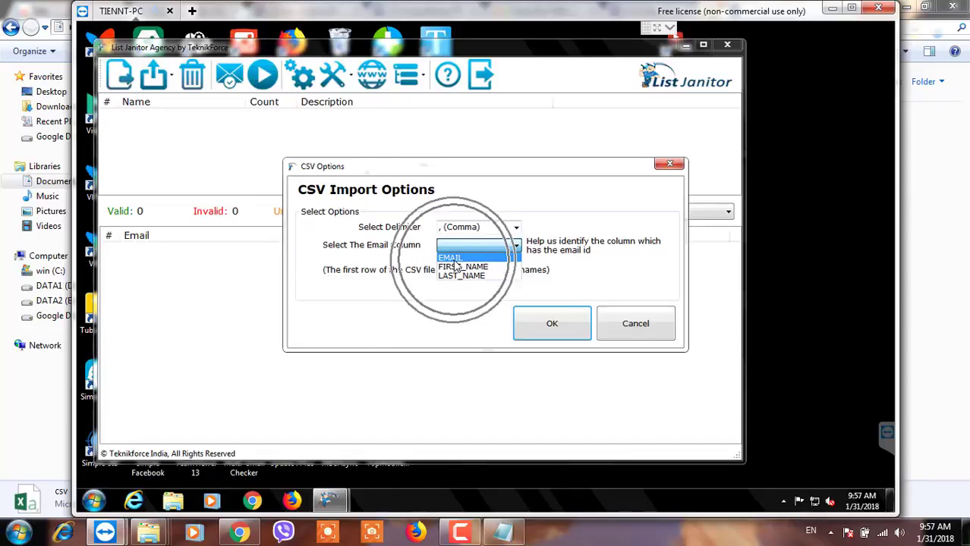
left_click(452, 259)
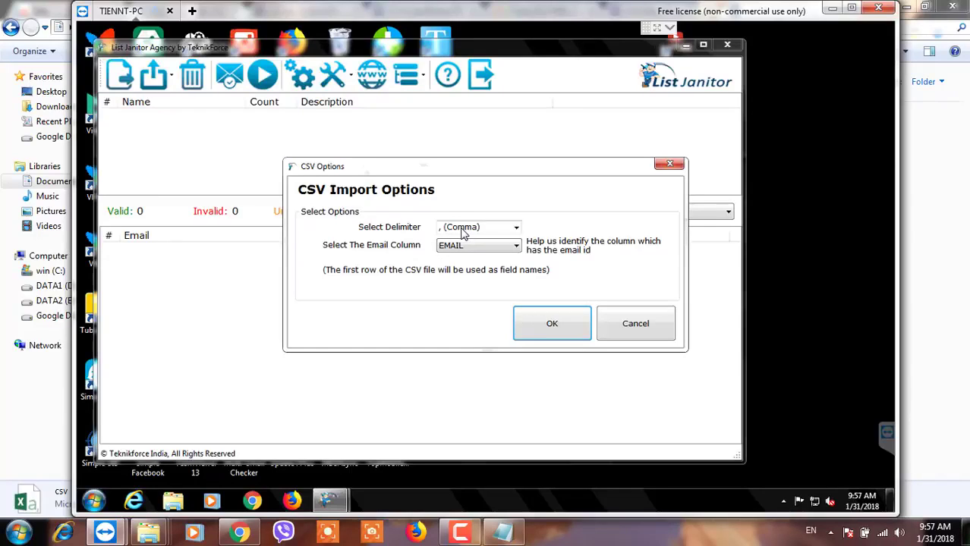
key("Return")
left_click(261, 143)
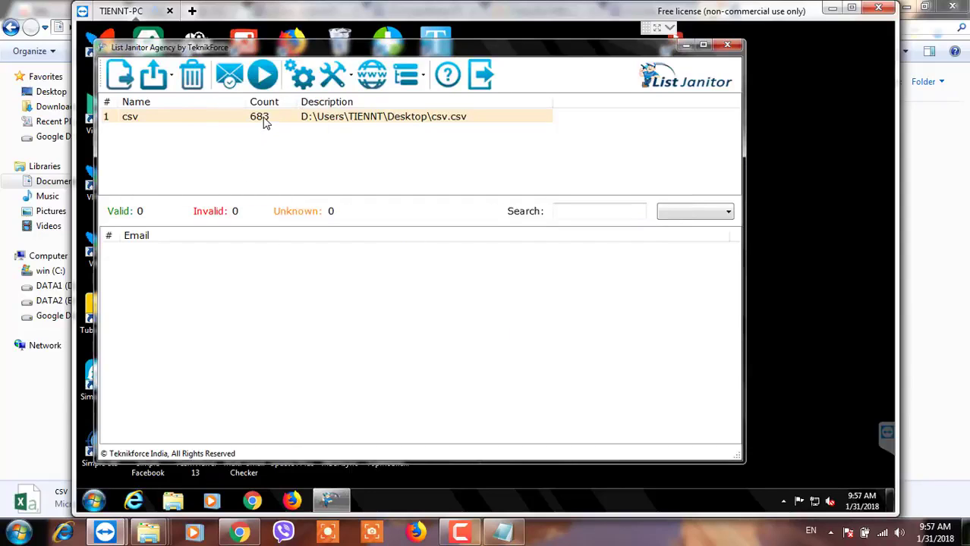
Select the csv list, review and save the verification settings, then start checking its addresses.
left_click(264, 120)
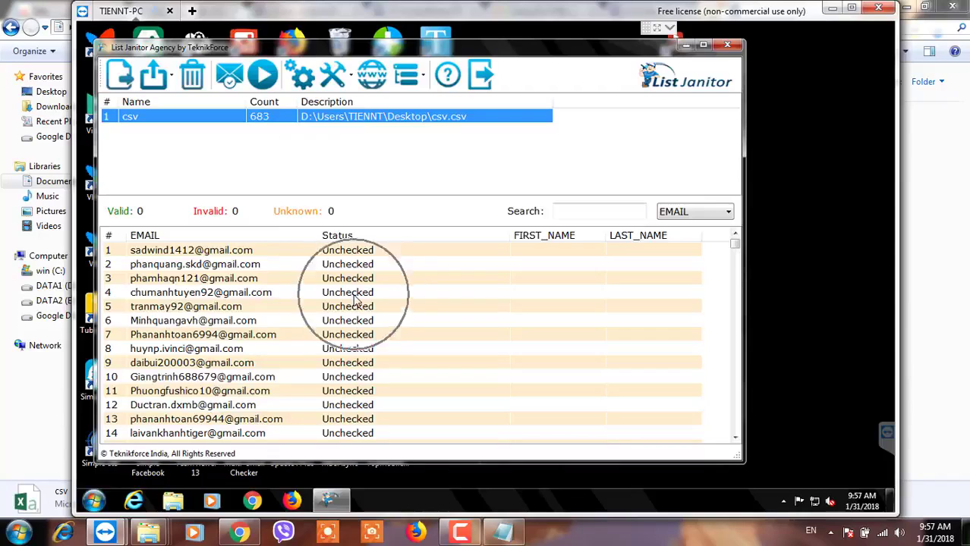
left_click(301, 79)
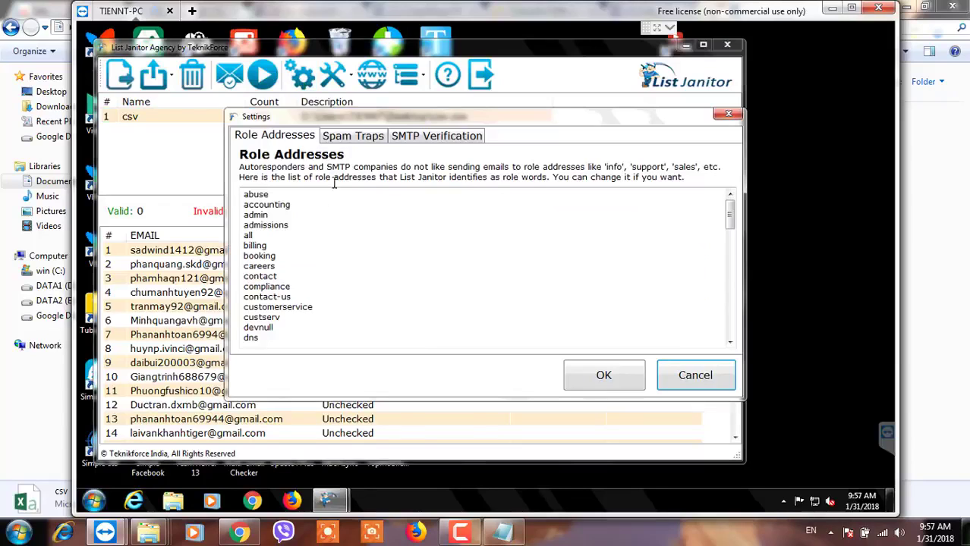
left_click(351, 138)
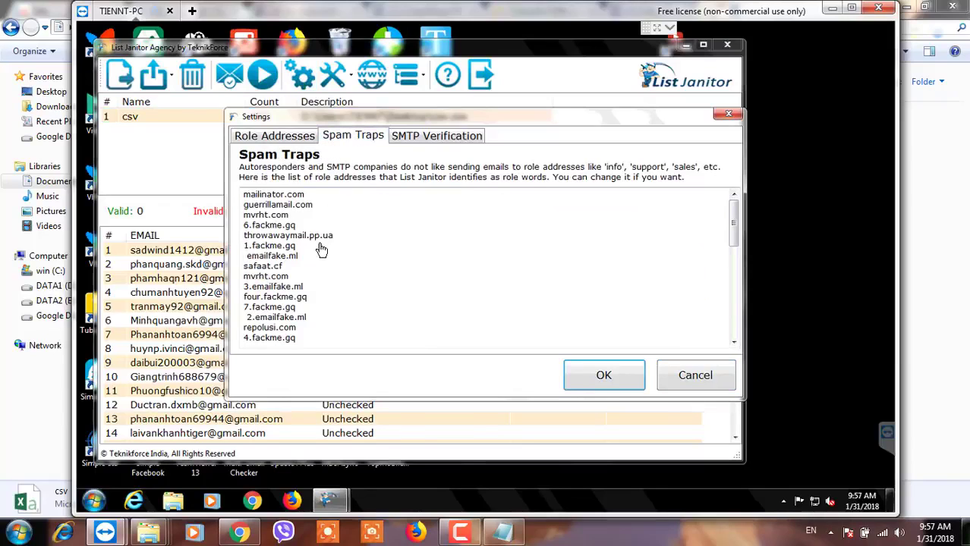
left_click(429, 136)
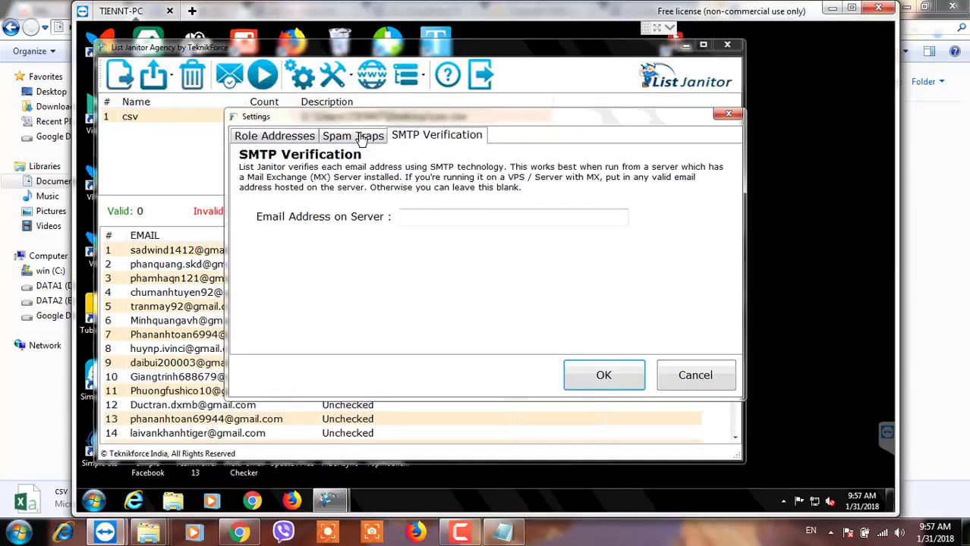
left_click(262, 139)
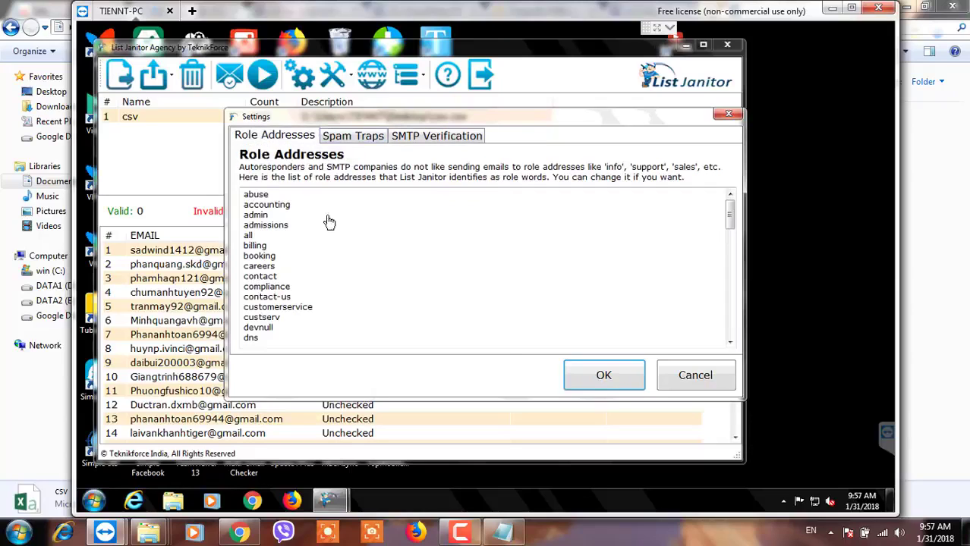
left_click(617, 387)
left_click(514, 311)
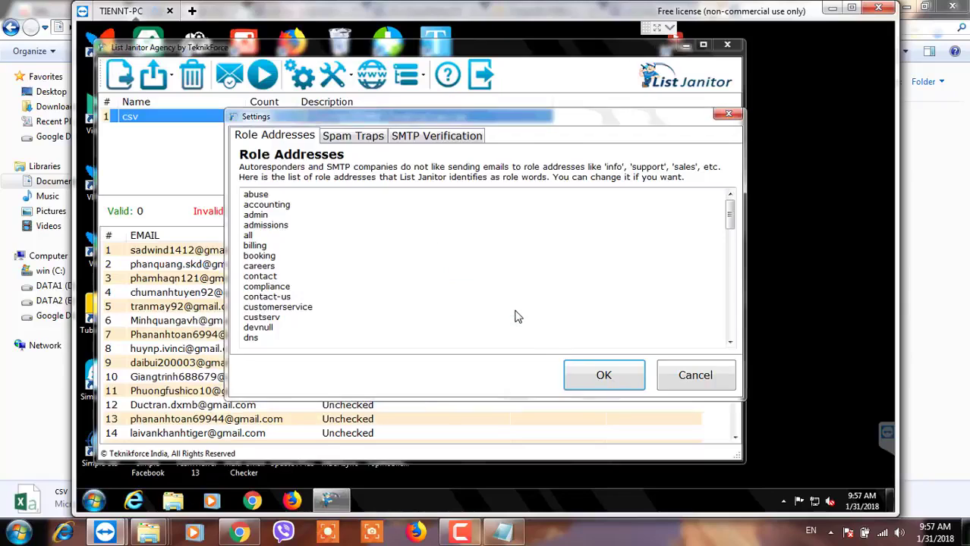
left_click(257, 82)
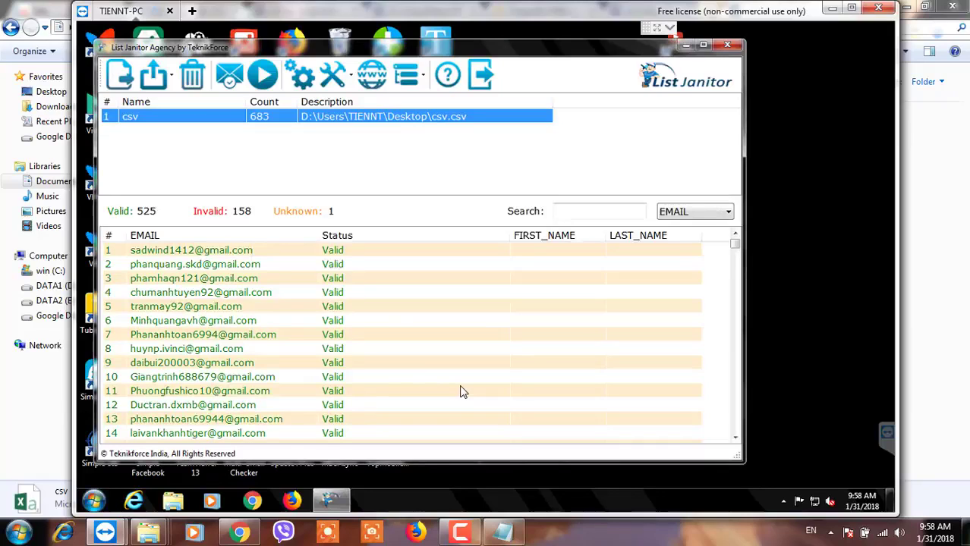
In List Janitor, choose to export only the valid checked addresses to CSV.
left_click(253, 228)
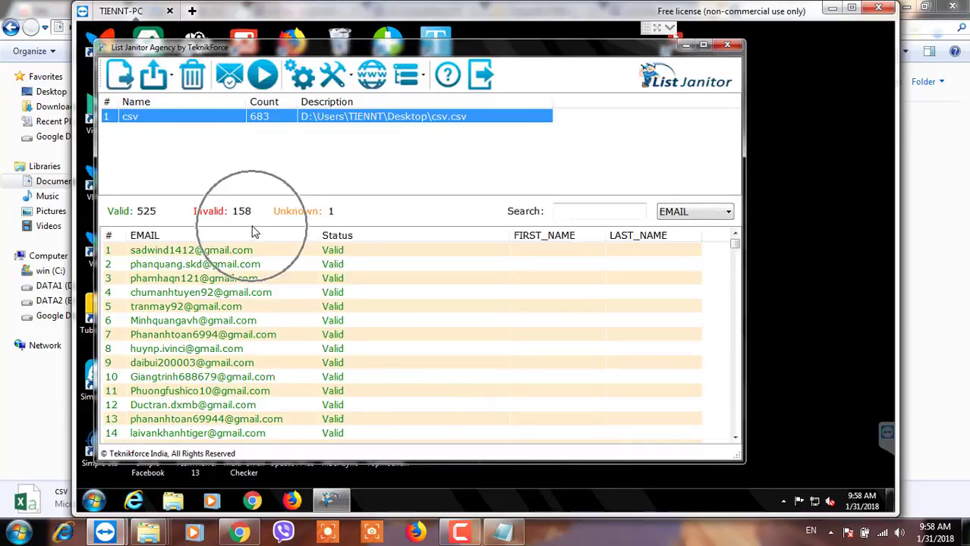
left_click(251, 227)
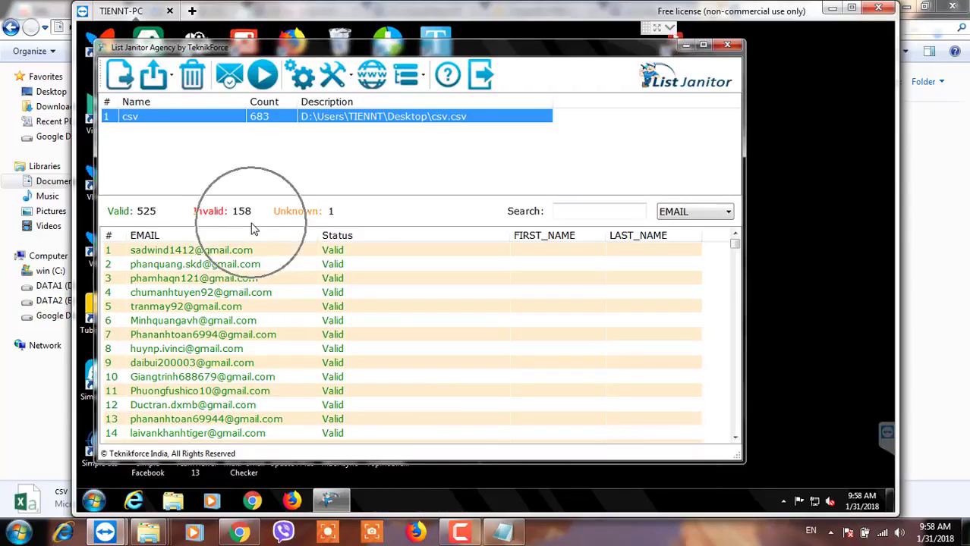
left_click(253, 227)
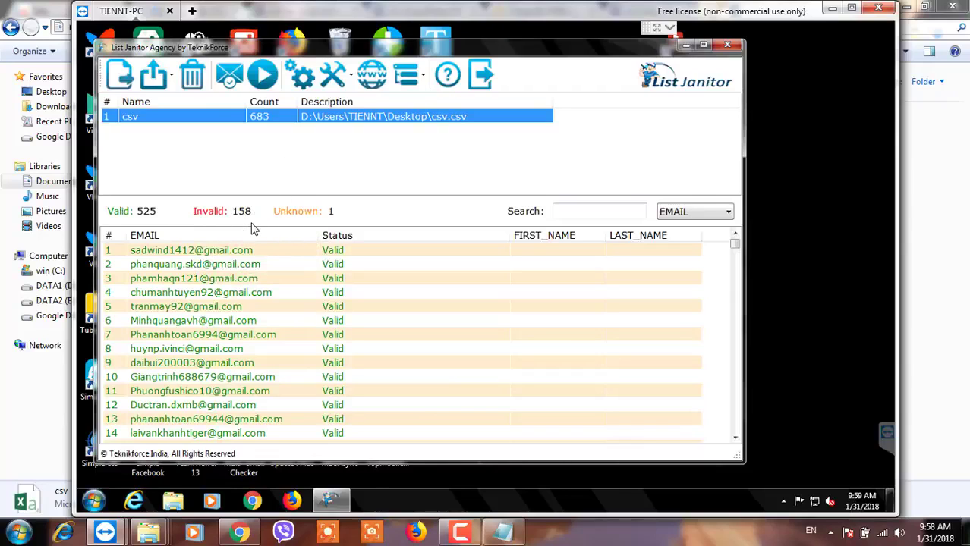
left_click(253, 228)
left_click(251, 224)
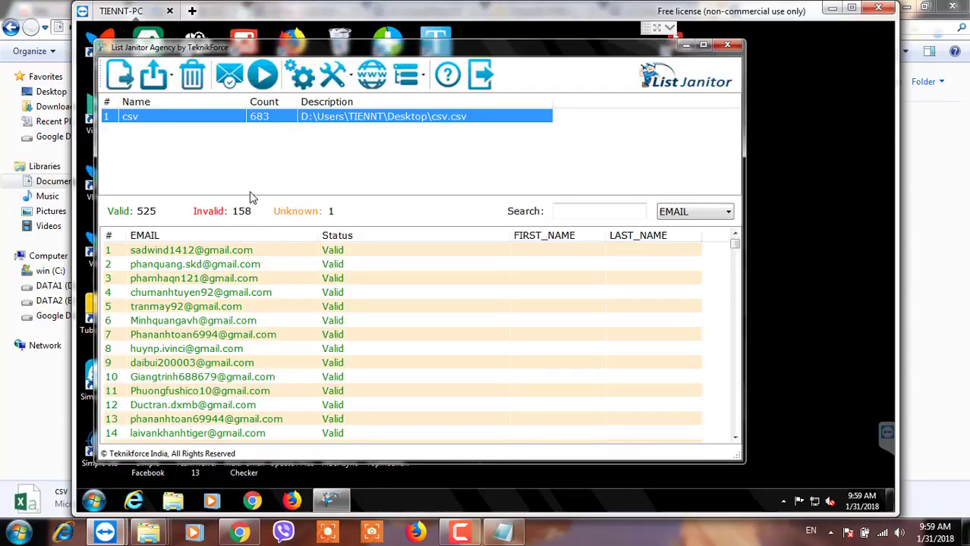
left_click(153, 79)
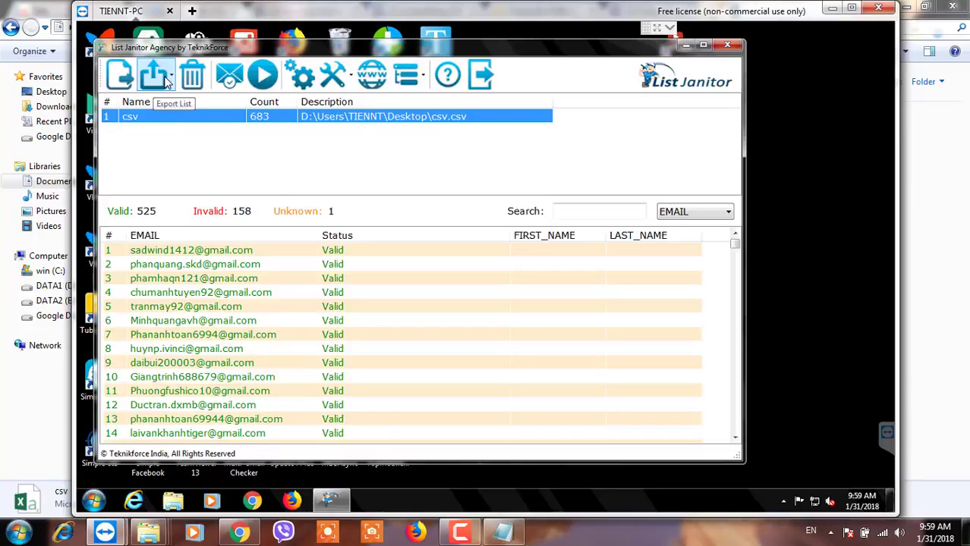
left_click(167, 82)
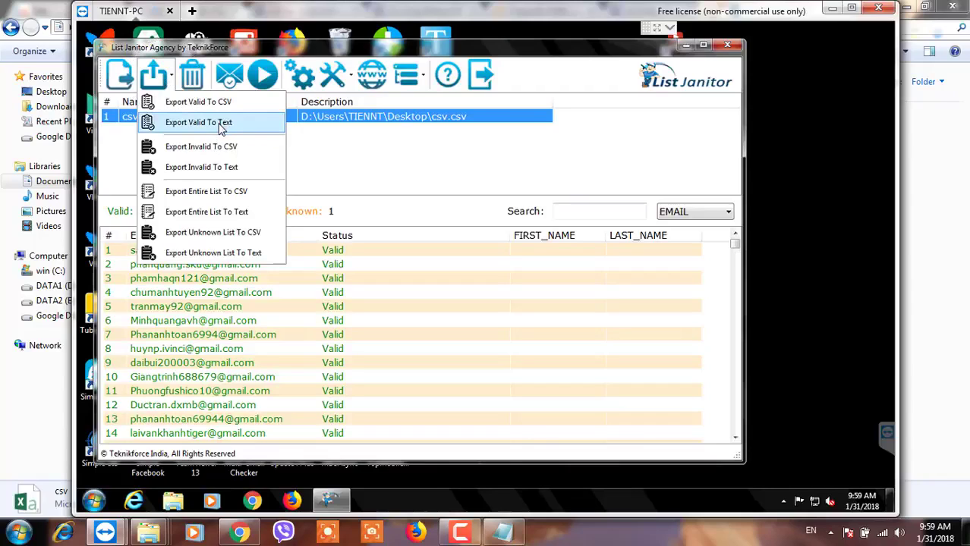
left_click(328, 361)
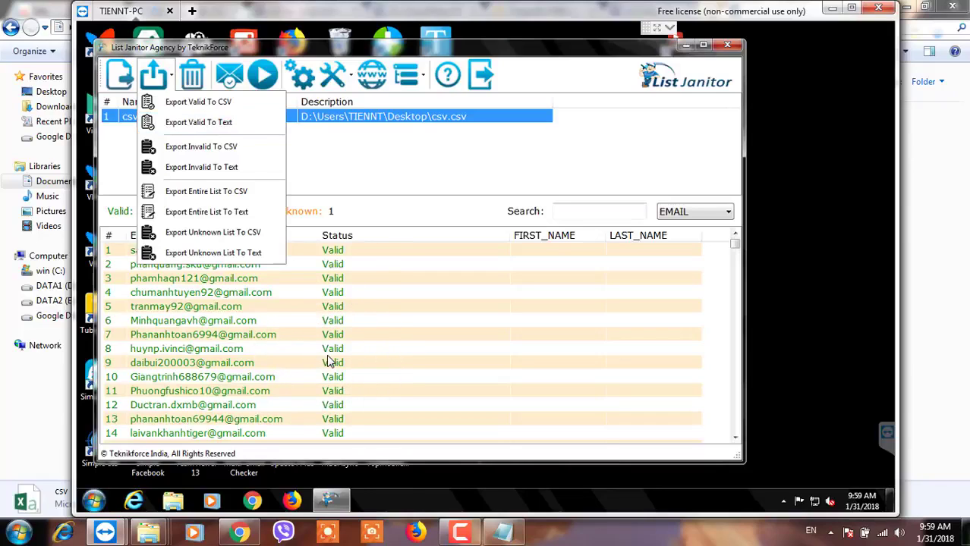
left_click(220, 105)
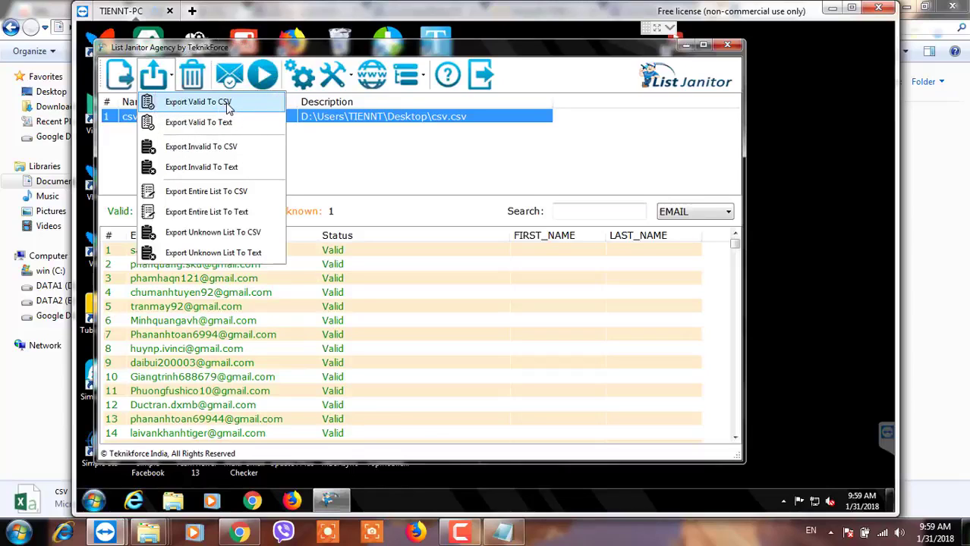
left_click(226, 103)
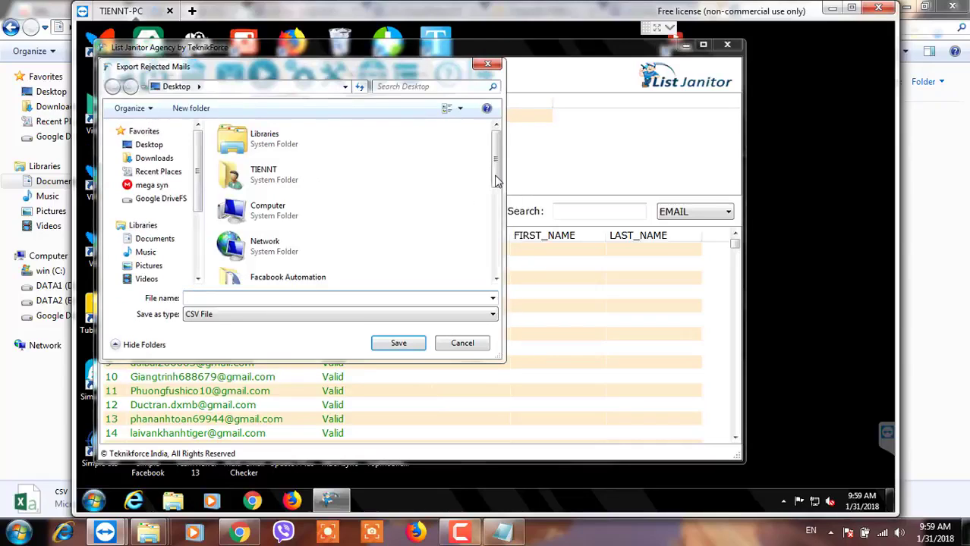
Save the export as csv daloc.csv on the desktop and close List Janitor.
left_click_drag(497, 181, 498, 285)
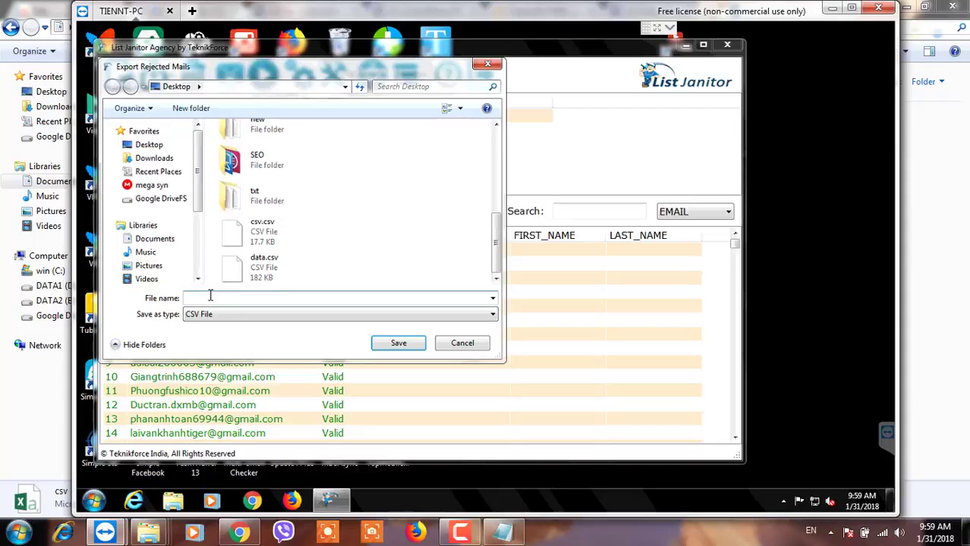
type("csv daloc")
left_click(396, 344)
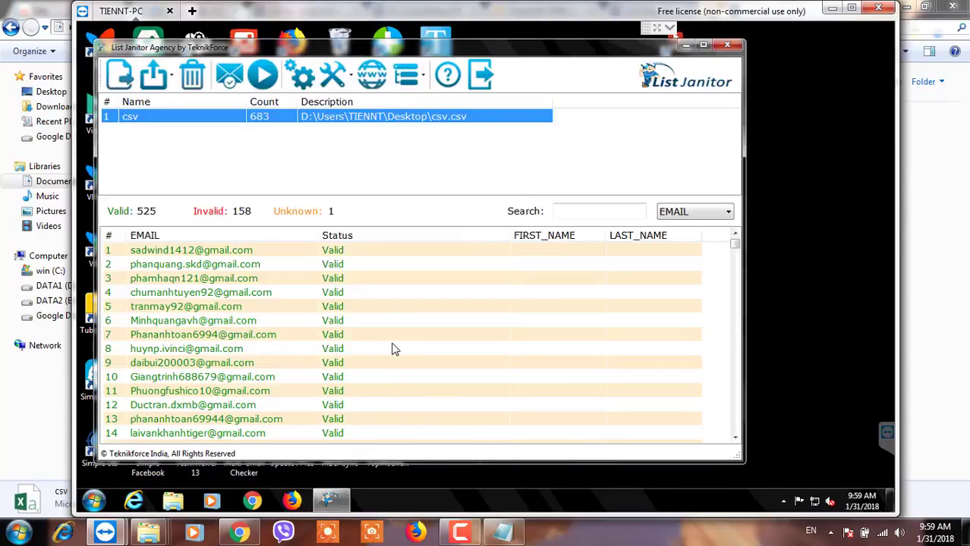
left_click(727, 48)
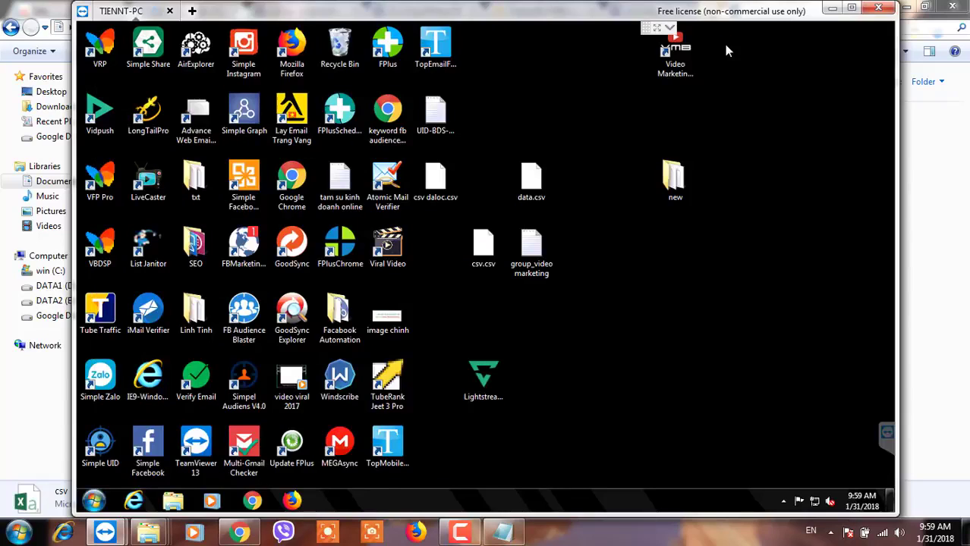
Copy csv daloc.csv from the remote desktop.
left_click(436, 196)
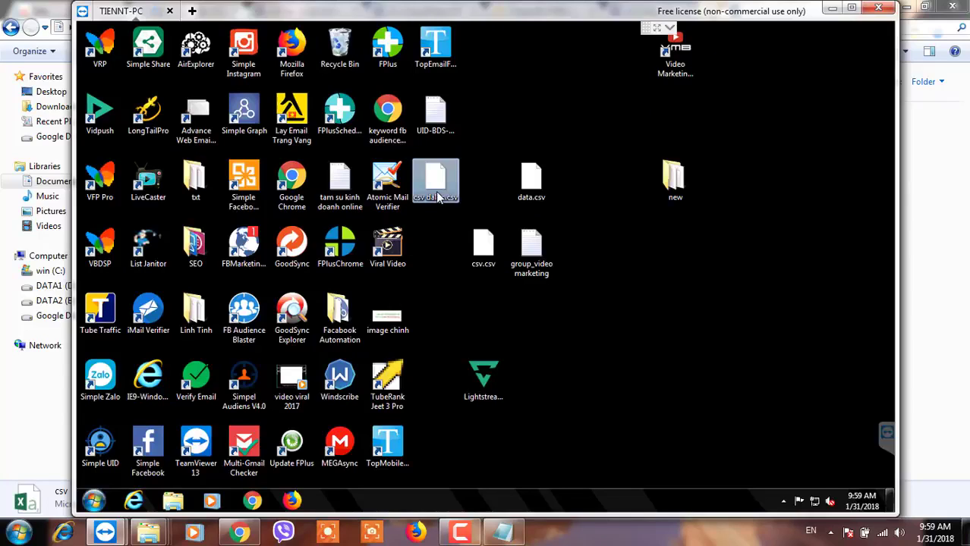
right_click(439, 198)
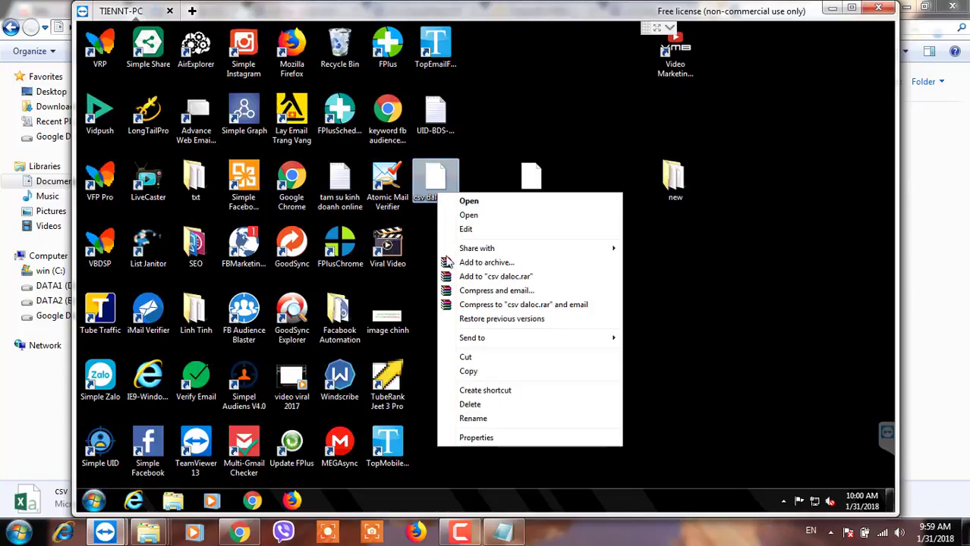
left_click(467, 372)
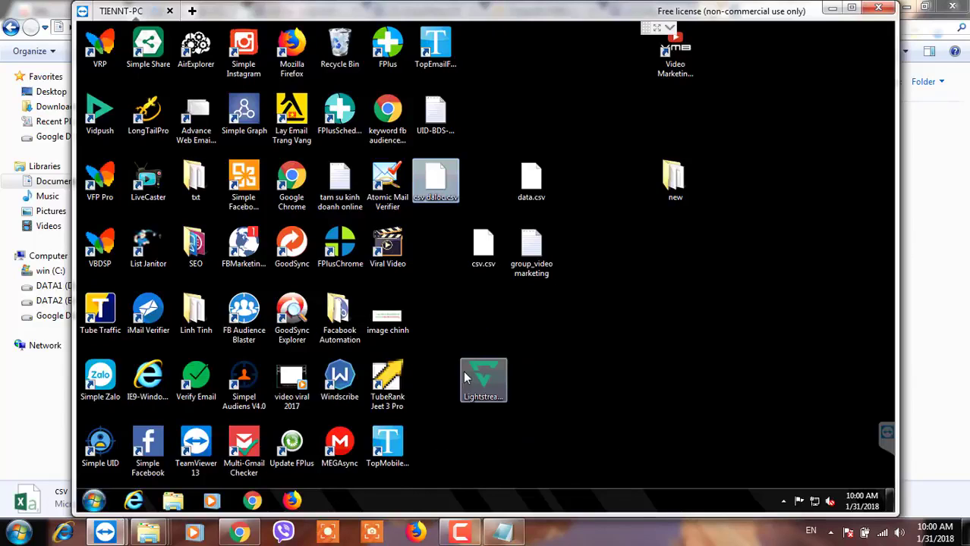
Paste csv daloc into the local Documents library and open it in Excel.
mouse_move(149, 533)
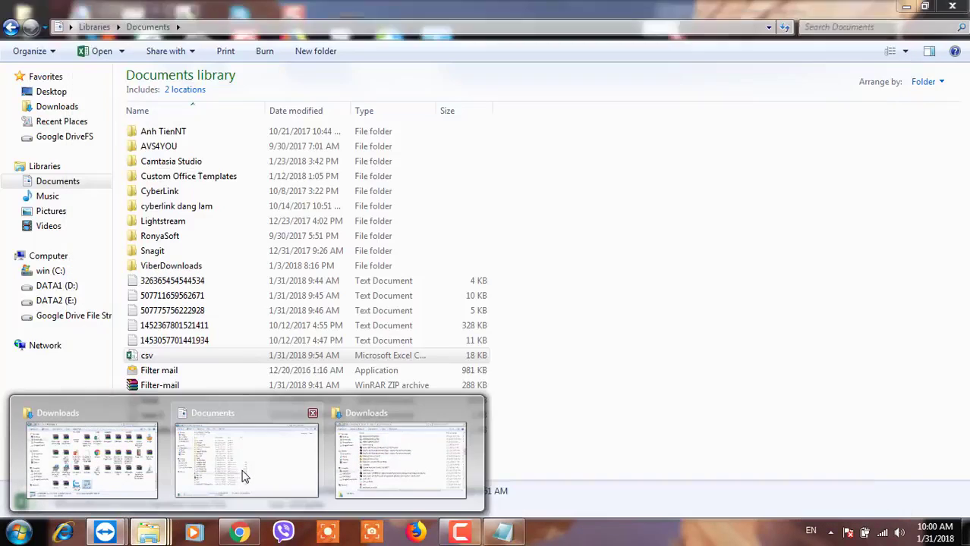
left_click(243, 476)
right_click(321, 459)
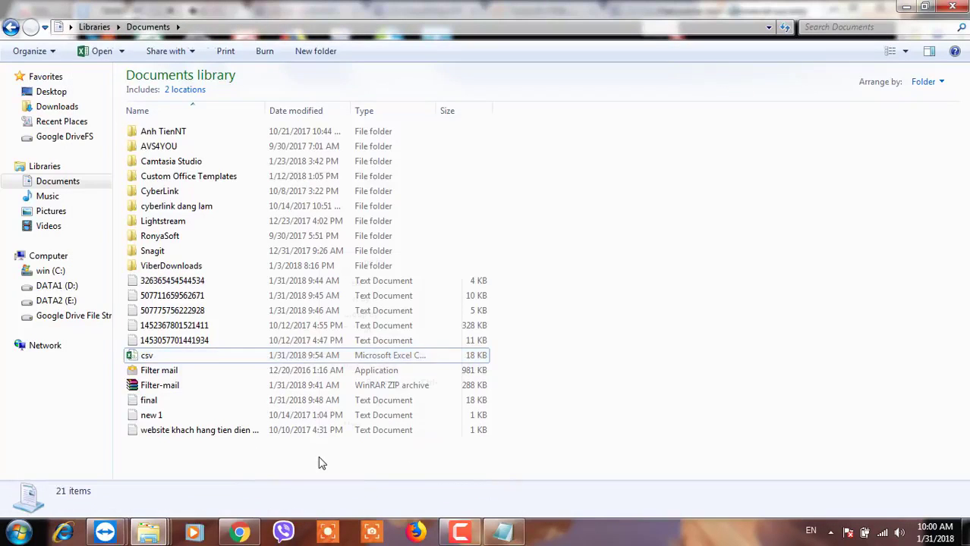
left_click(357, 354)
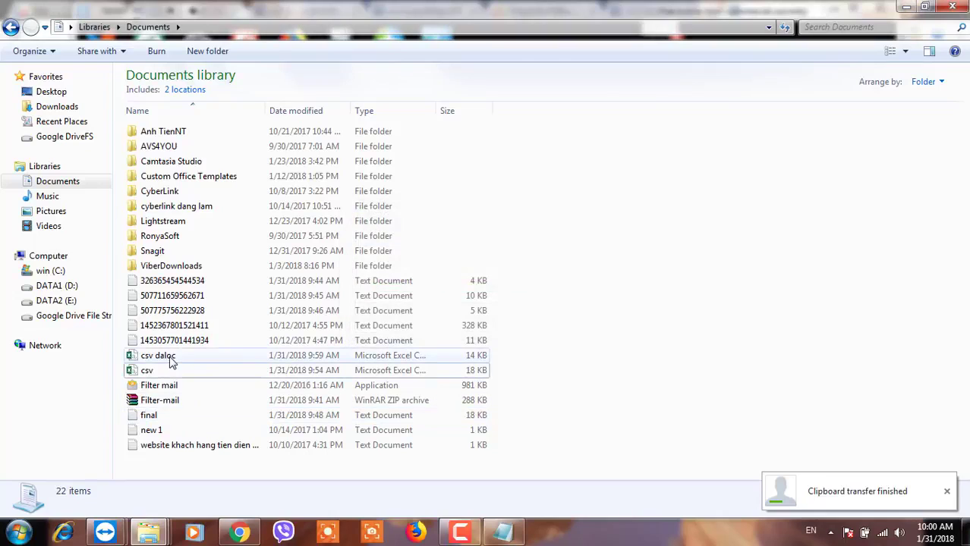
left_click(170, 363)
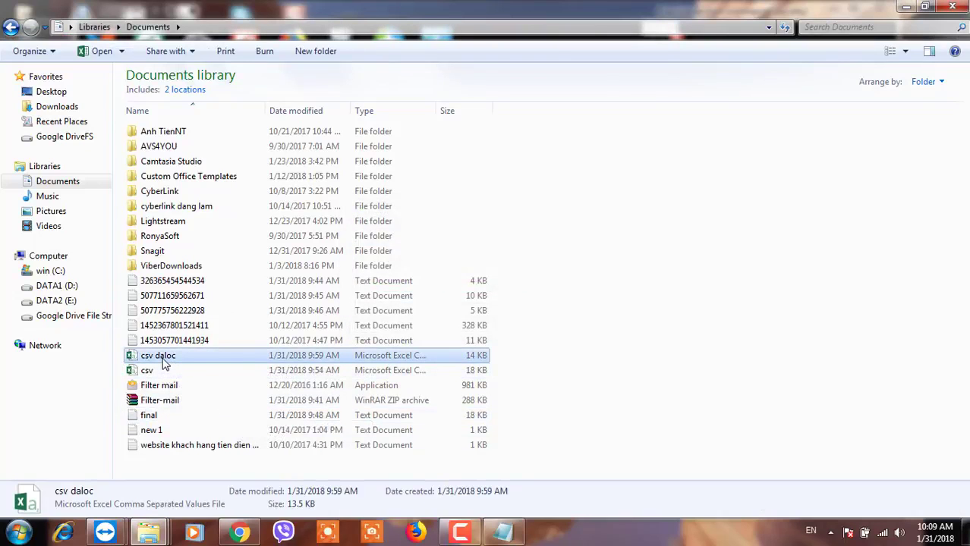
left_click(162, 363)
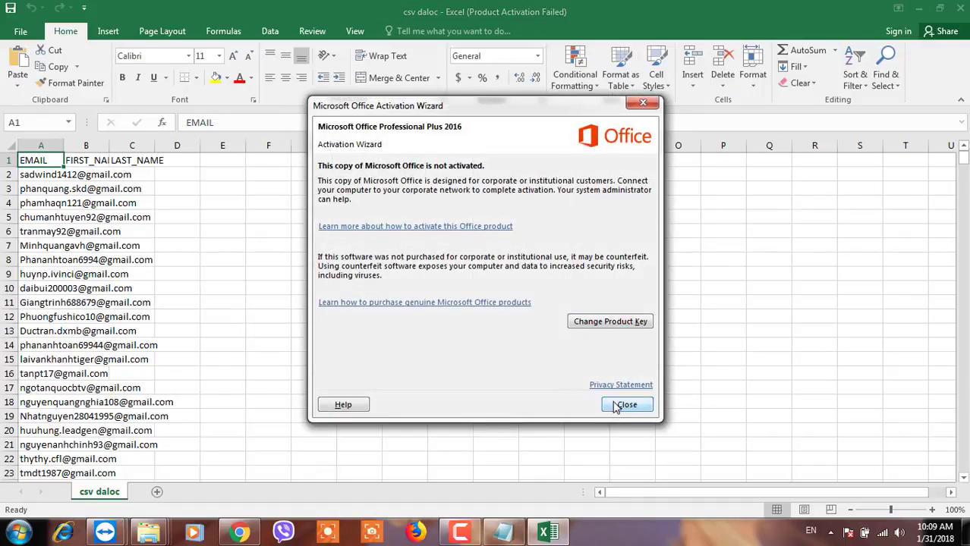
Dismiss the activation message, widen column A to show full emails, and confirm the list reaches row 526.
left_click(624, 403)
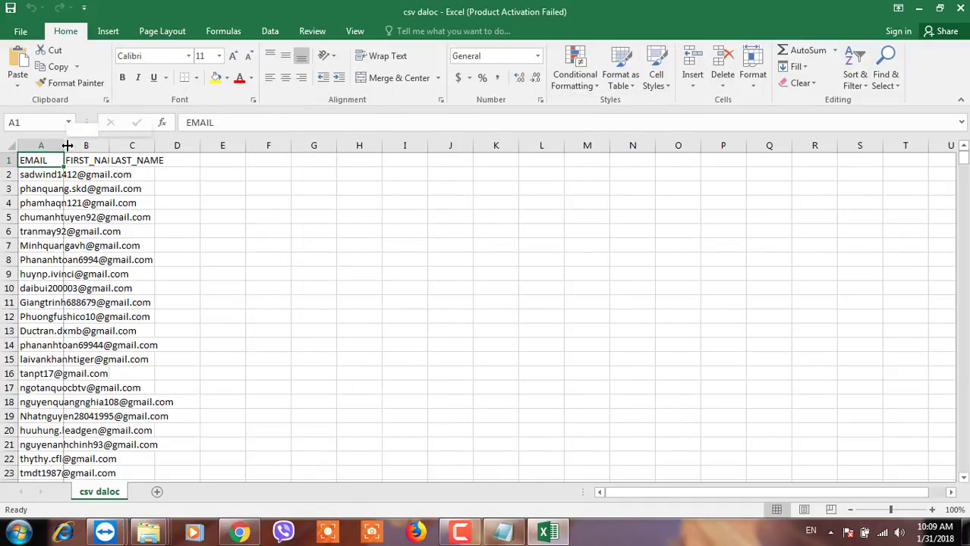
left_click_drag(64, 145, 406, 144)
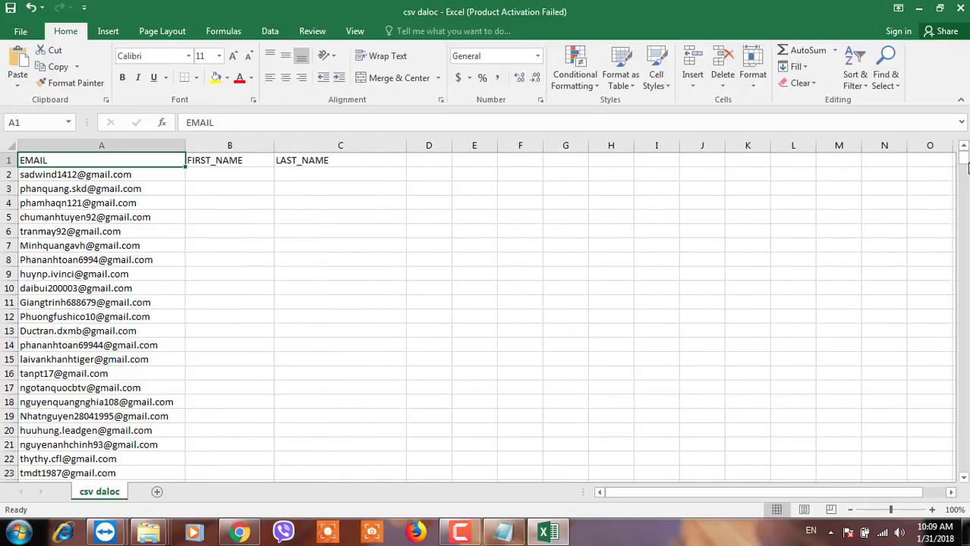
left_click_drag(965, 167, 964, 466)
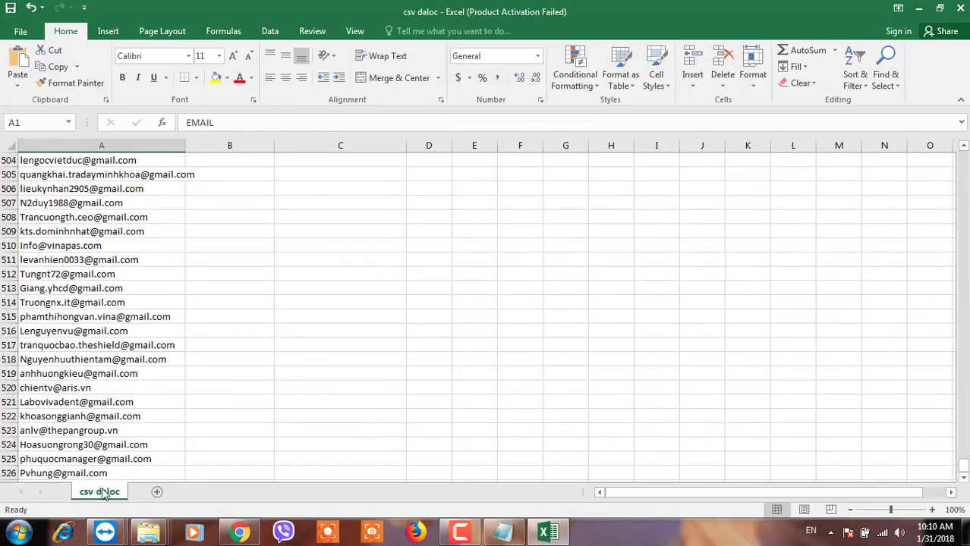
scroll(79, 458, "down", 4)
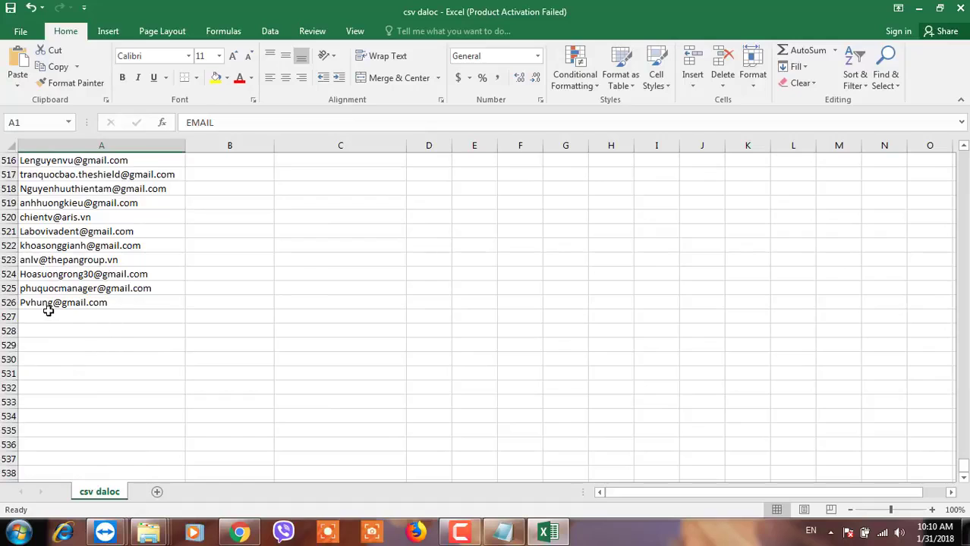
scroll(50, 310, "up", 2)
left_click(76, 304)
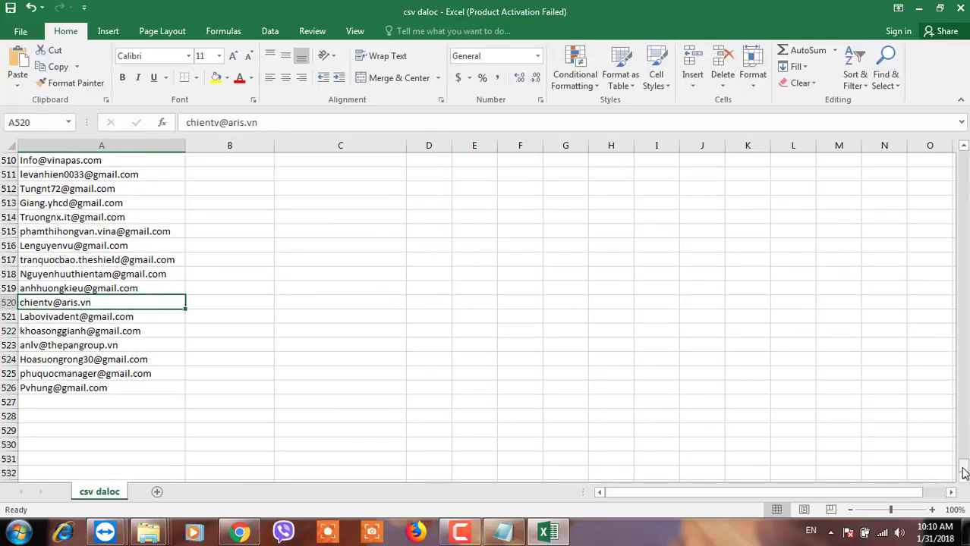
left_click_drag(963, 465, 963, 156)
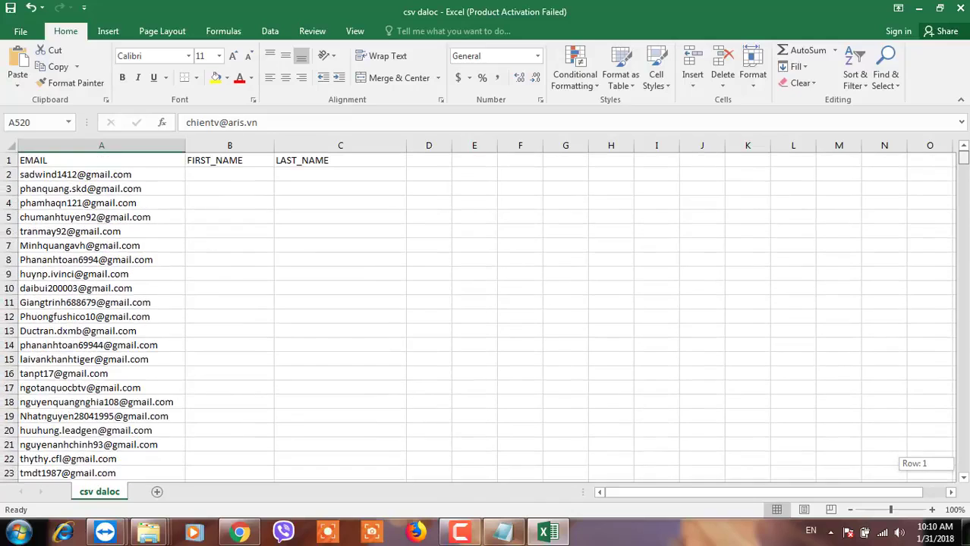
left_click(83, 144)
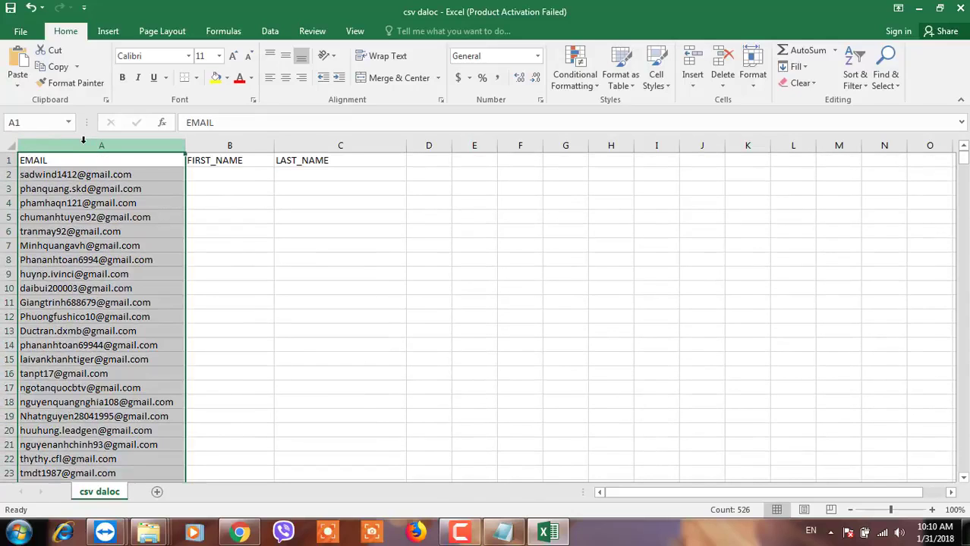
Filter the EMAIL column by searching 'gmail.', leaving 499 of 525 records.
left_click(269, 32)
left_click(470, 65)
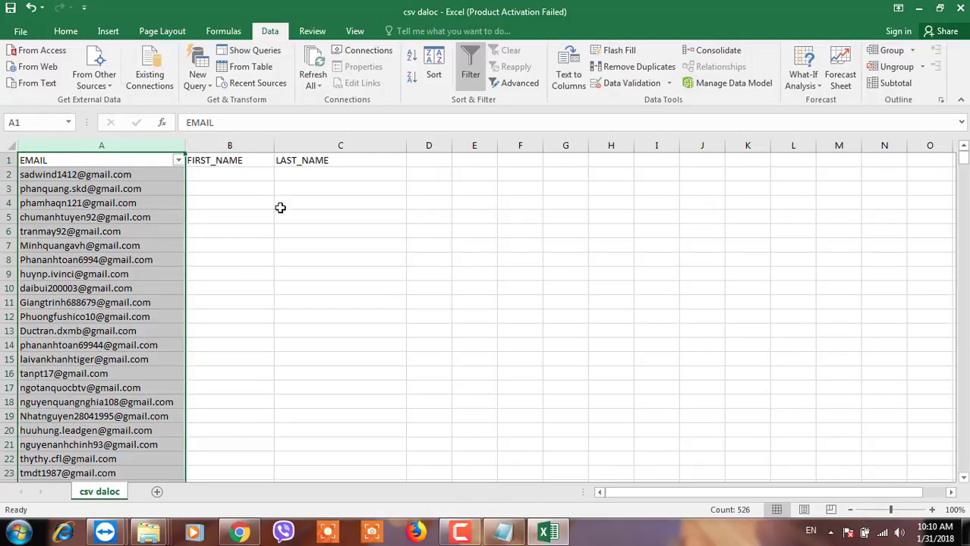
left_click(178, 161)
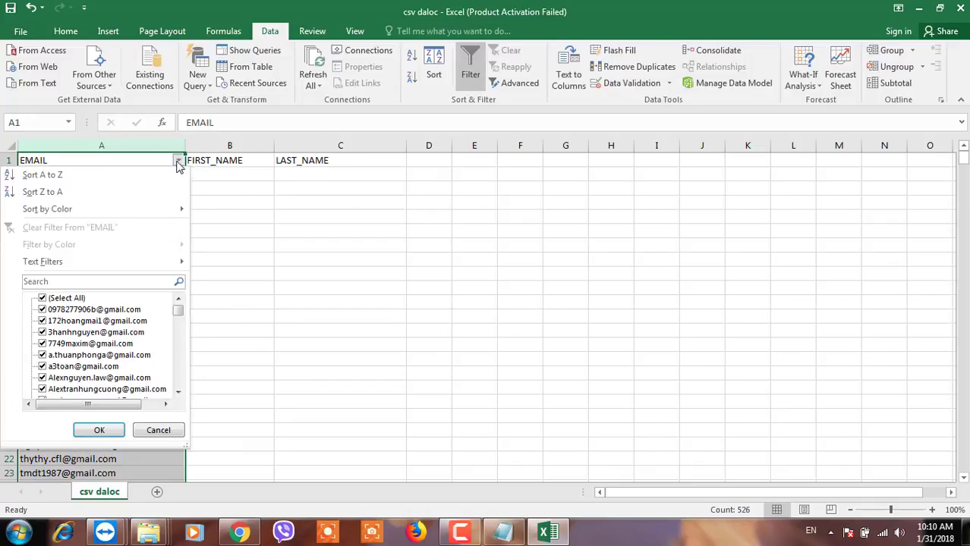
left_click(88, 280)
type("gmail.com")
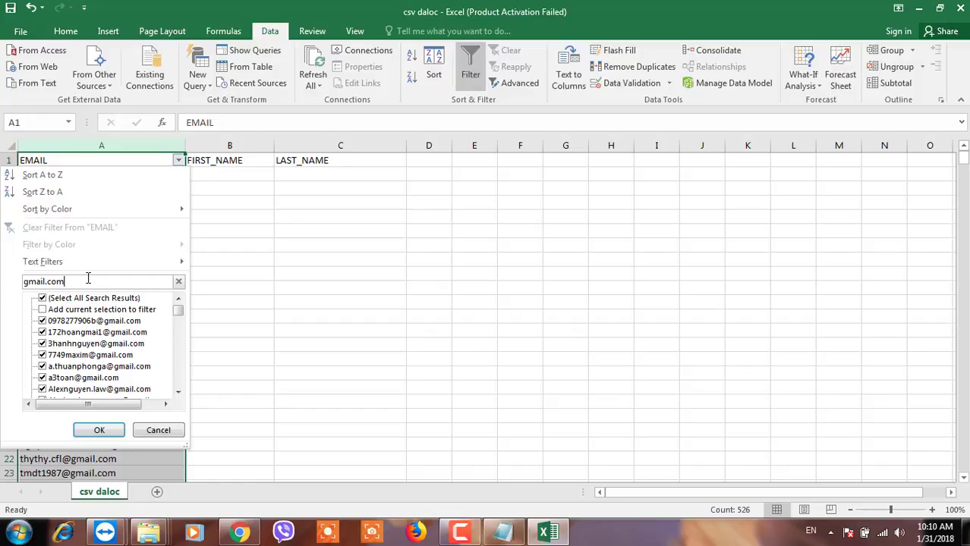
left_click(96, 429)
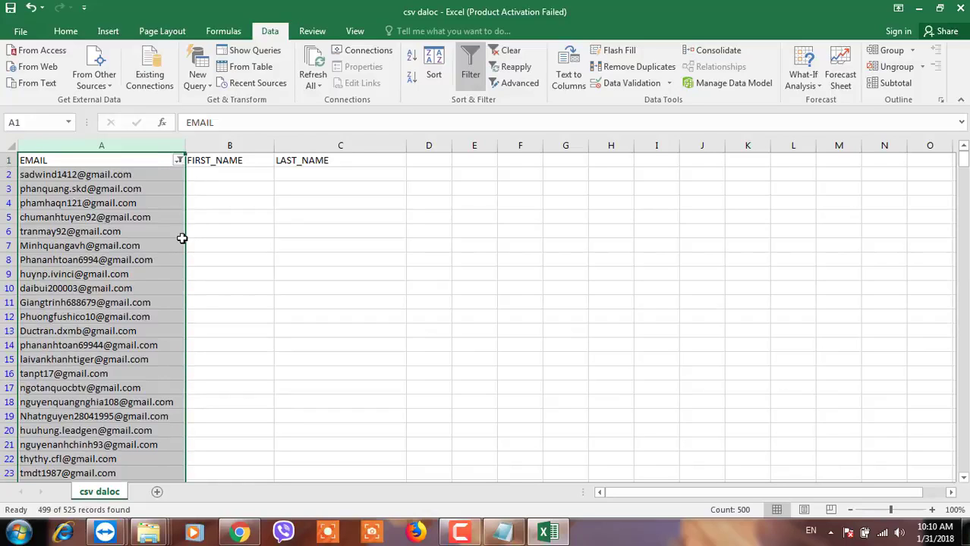
left_click(218, 201)
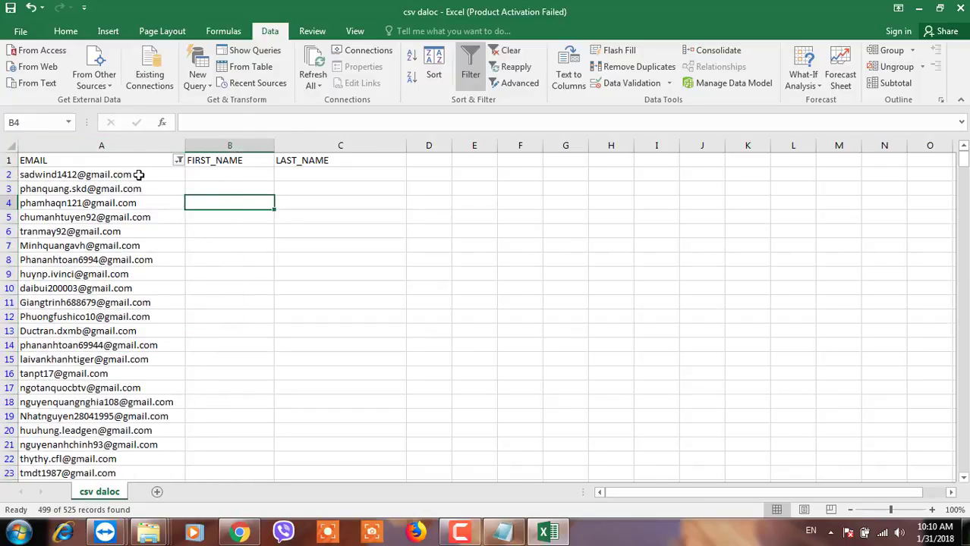
Copy the filtered gmail addresses into a new Sheet1 and autofit column A.
left_click_drag(138, 174, 118, 448)
key("ctrl+c")
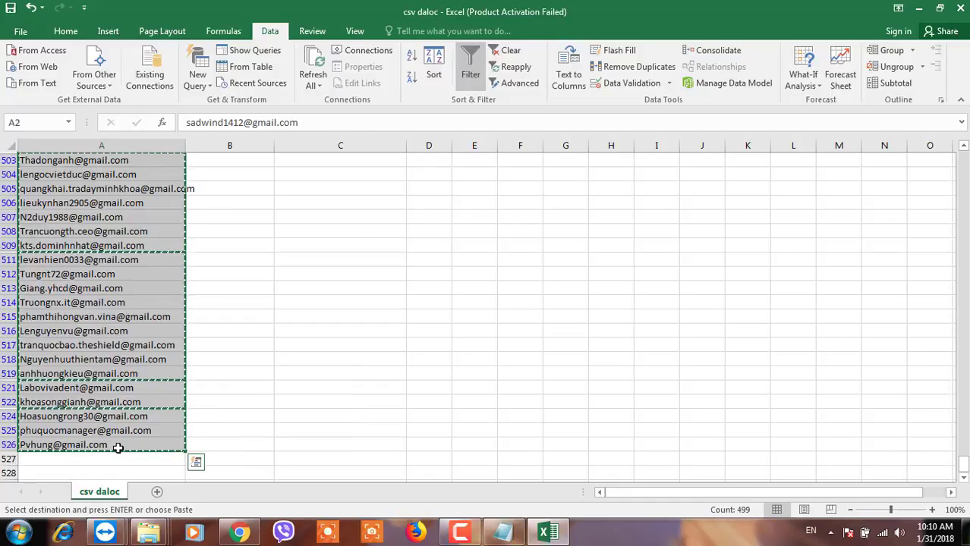
left_click(158, 492)
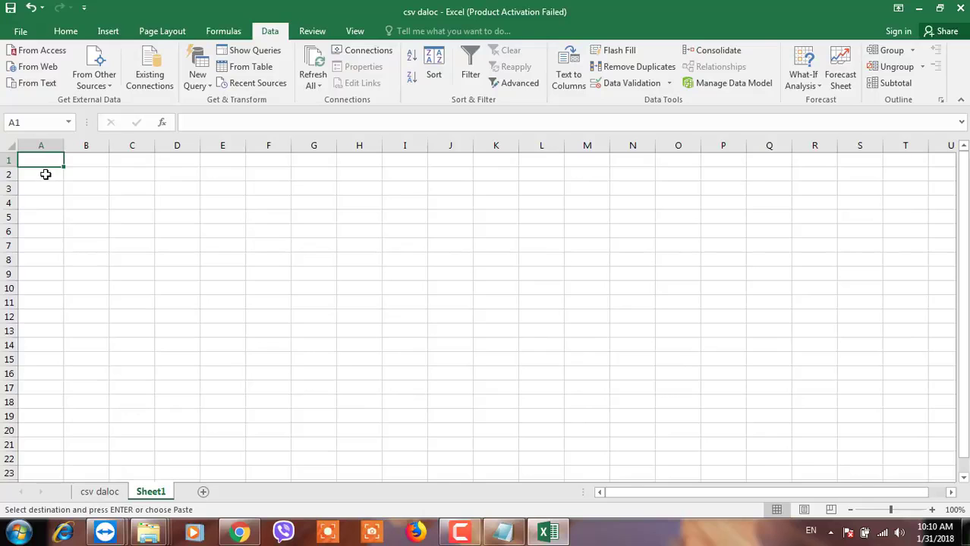
key("ctrl+v")
double_click(63, 145)
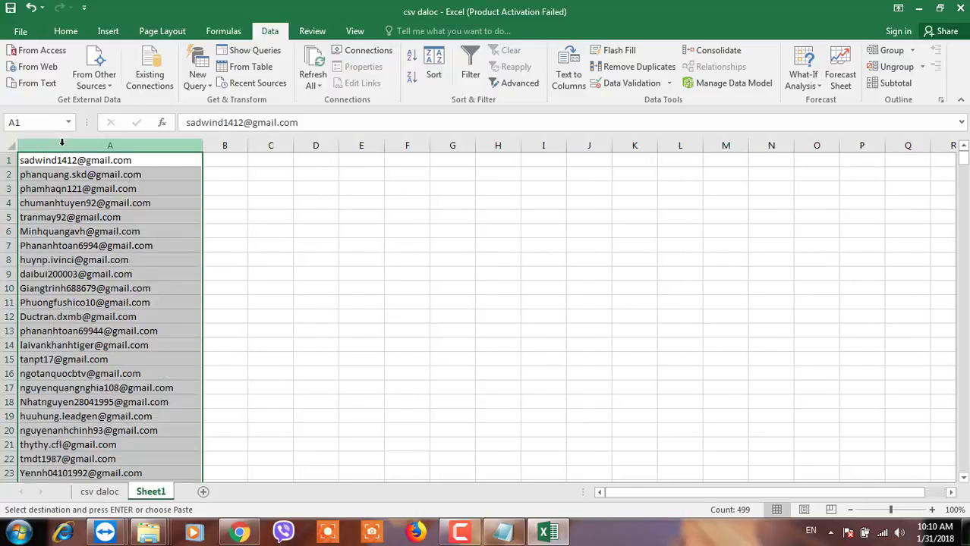
Back on csv daloc, paste the copied cells into the filtered EMAIL rows.
left_click(105, 493)
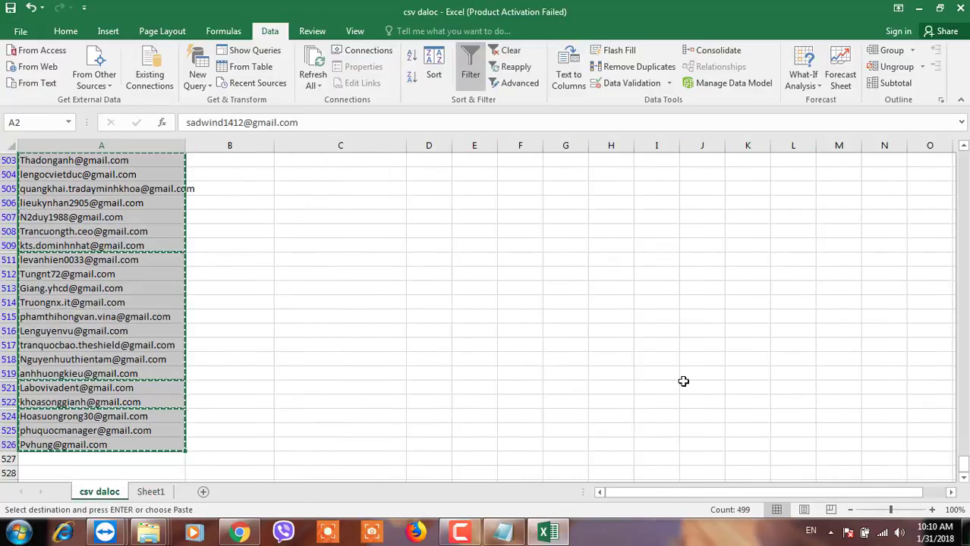
left_click_drag(962, 465, 964, 156)
key("Return")
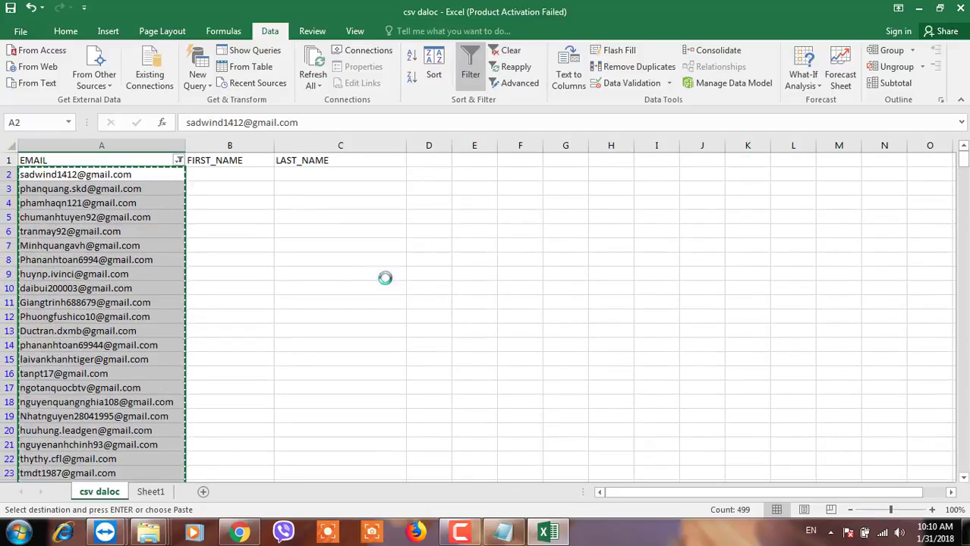
left_click(239, 276)
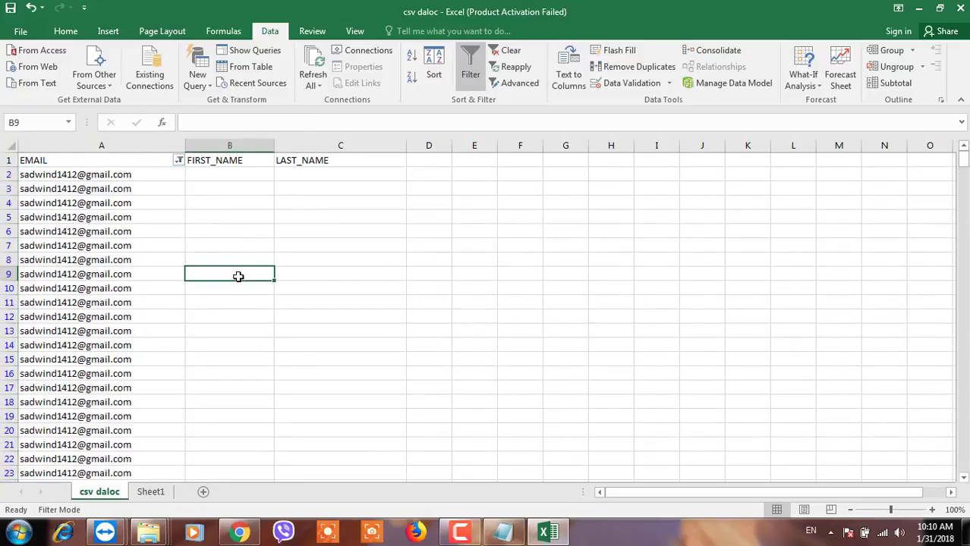
Clear the EMAIL filter and delete the old email entries below the header.
left_click(178, 163)
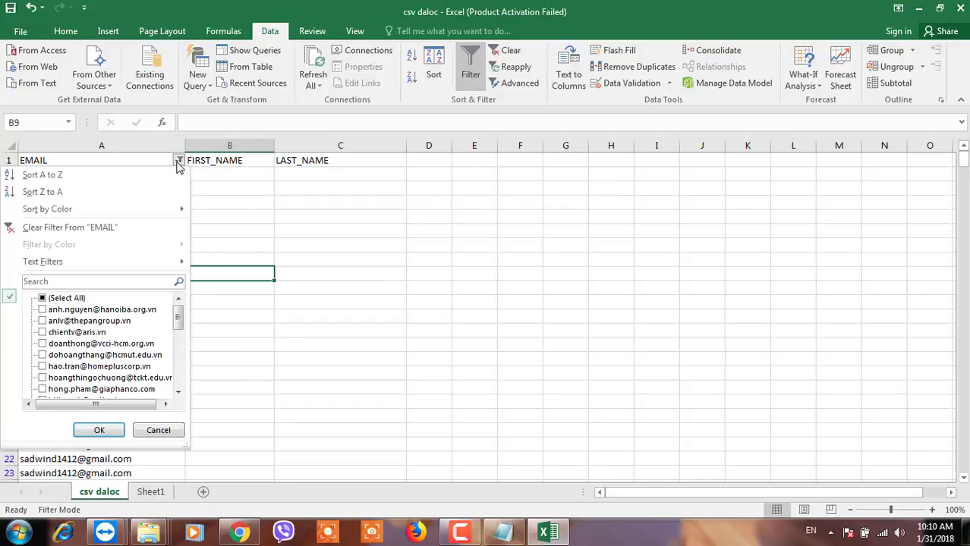
left_click(42, 299)
left_click(99, 430)
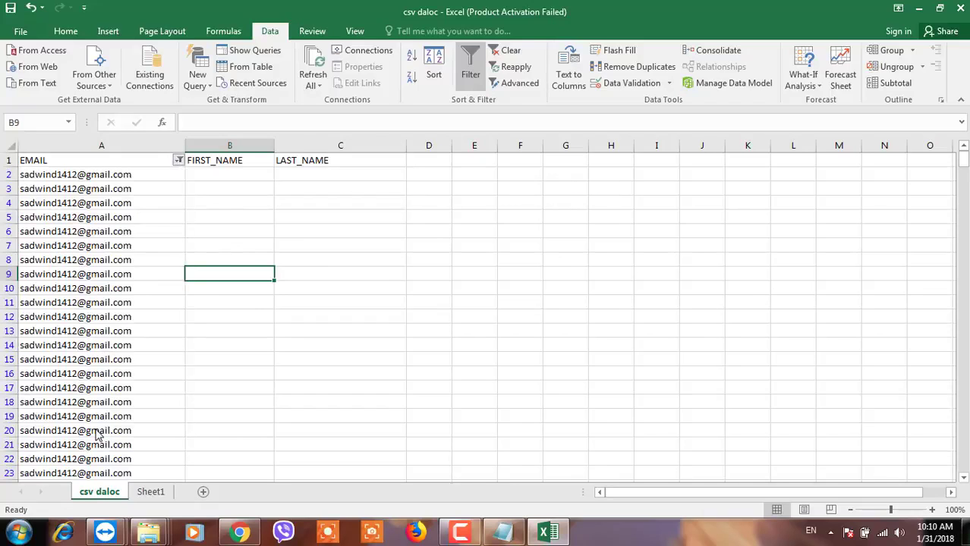
left_click_drag(119, 176, 102, 442)
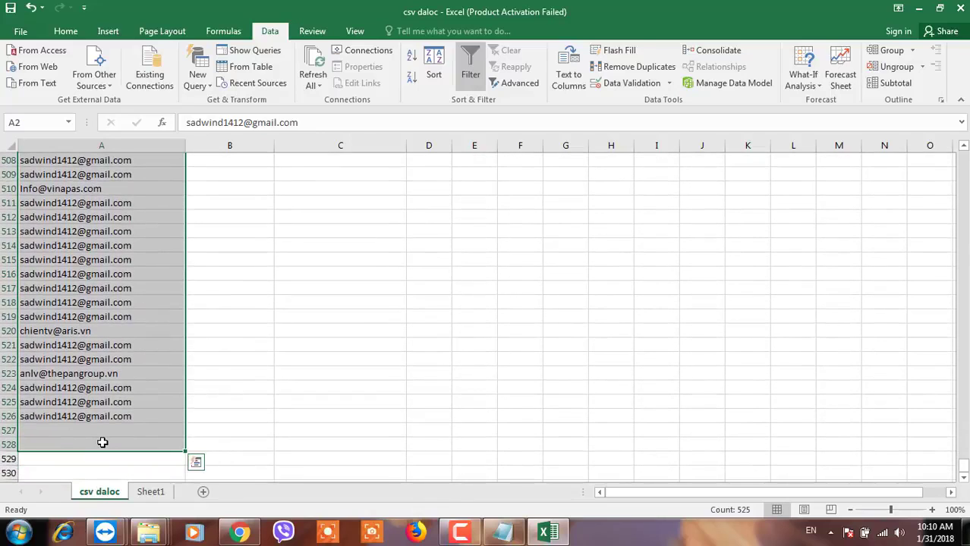
key("ctrl+BackSpace")
Copy the Gmail addresses from Sheet1 and paste them at A2 of csv daloc.
left_click(113, 176)
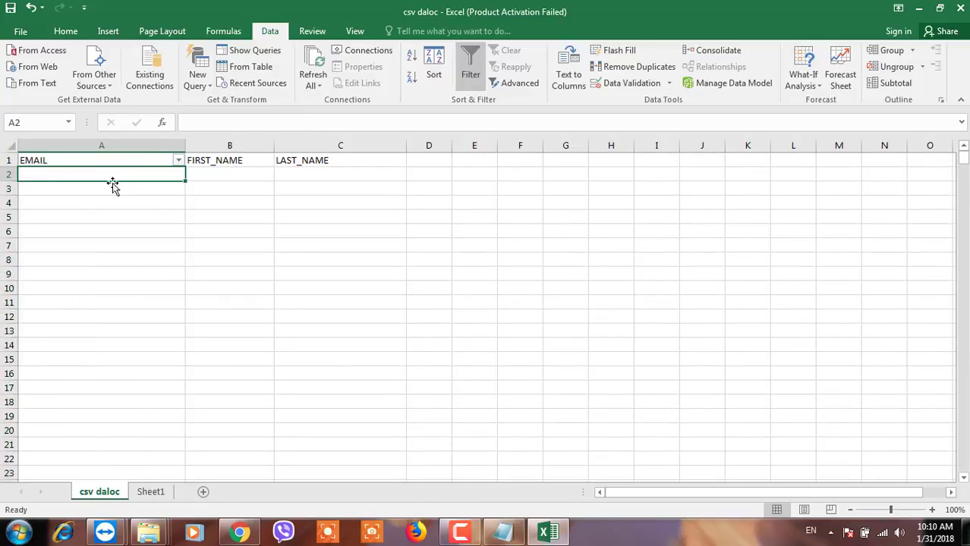
left_click(150, 492)
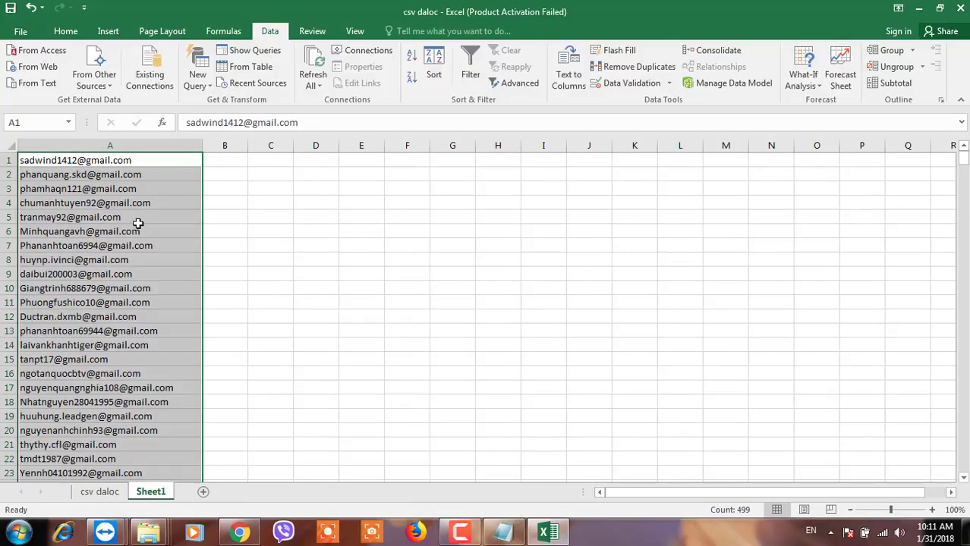
key("ctrl+c")
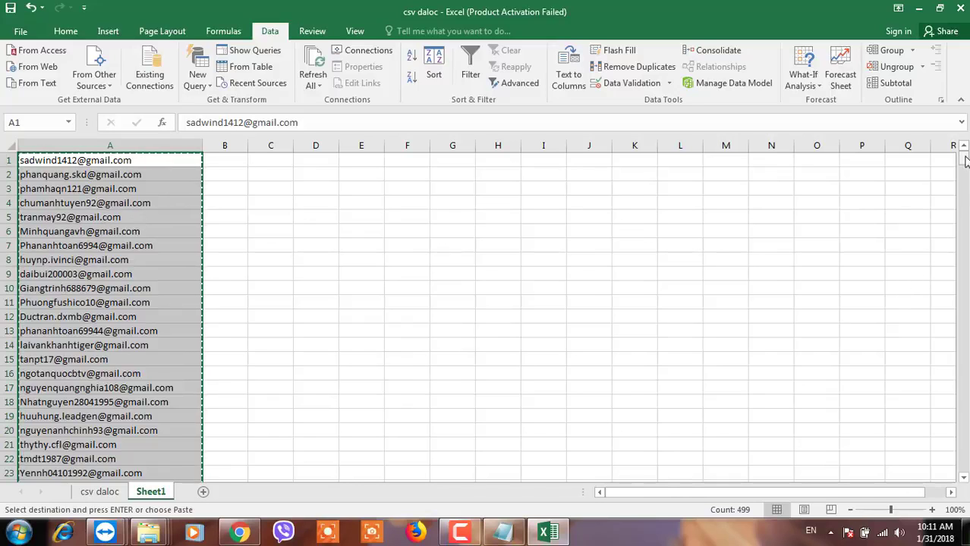
left_click_drag(962, 157, 957, 474)
scroll(957, 475, "down", 1)
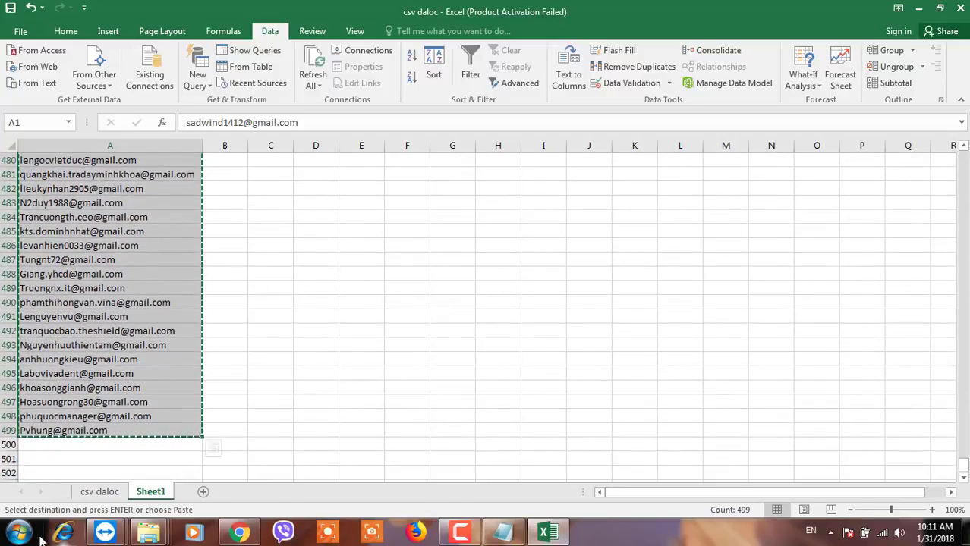
left_click(100, 494)
left_click(47, 201)
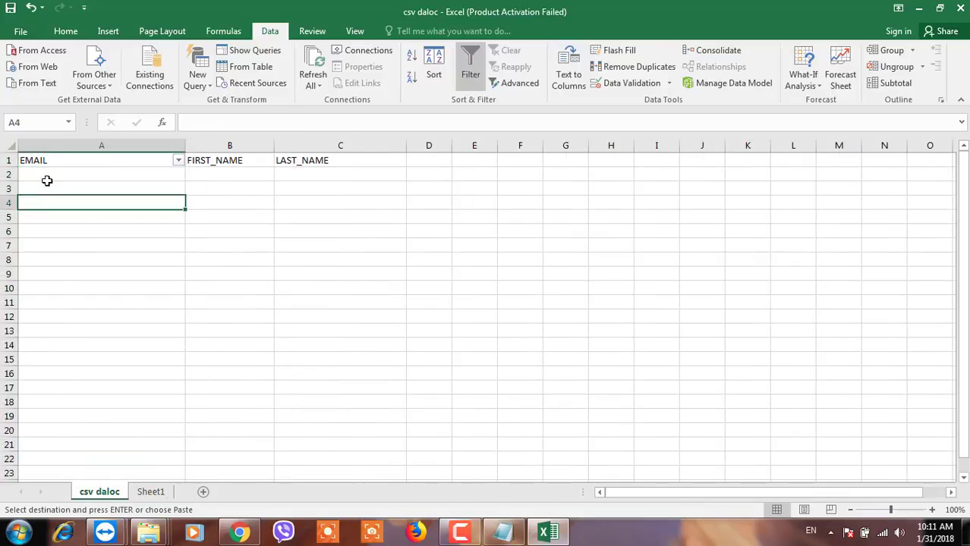
left_click(47, 175)
key("ctrl+v")
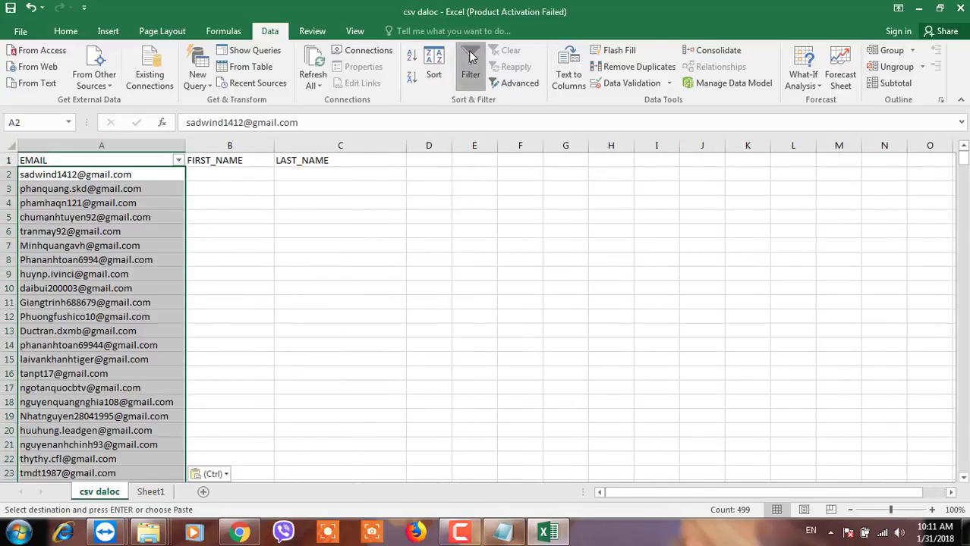
Turn off filtering and delete Sheet1.
key("ctrl+shift+l")
left_click(151, 493)
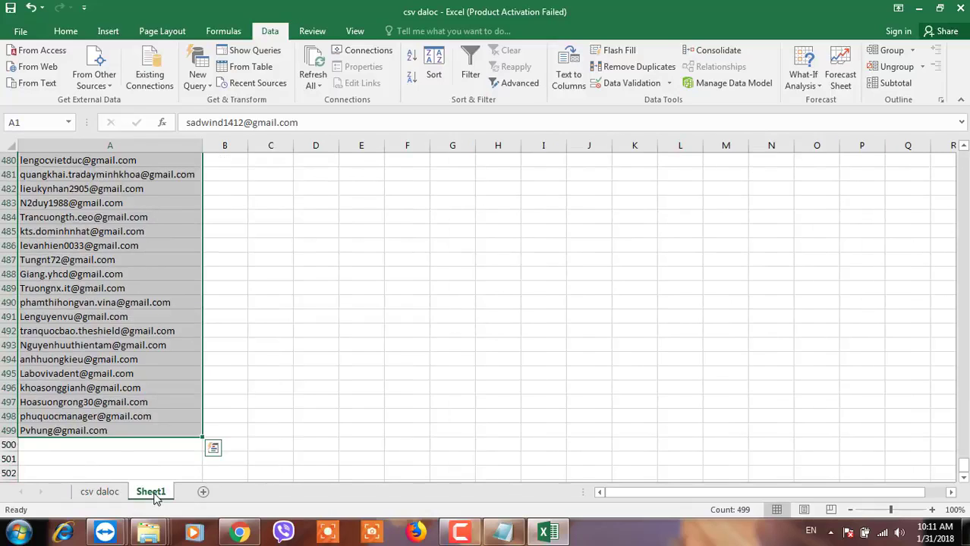
right_click(154, 494)
left_click(190, 344)
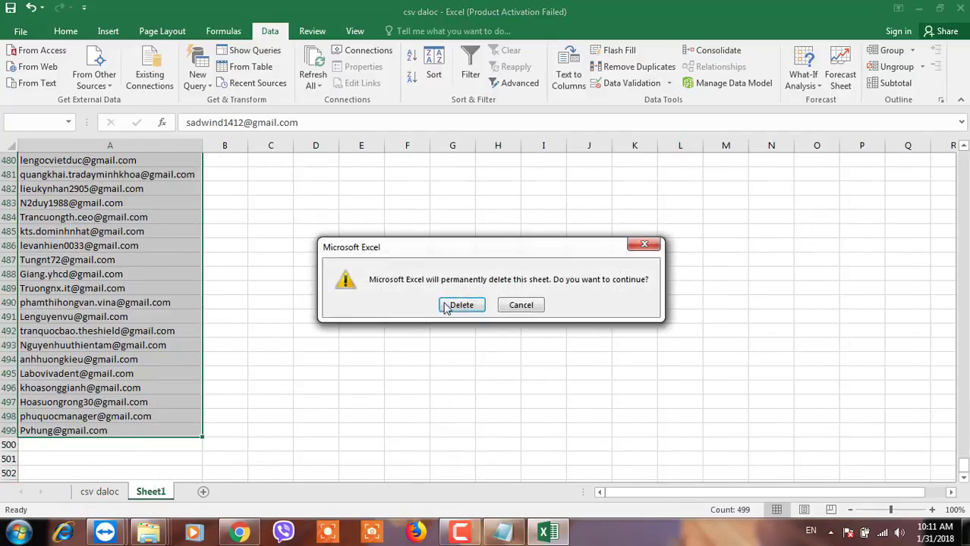
left_click(461, 304)
left_click(246, 320)
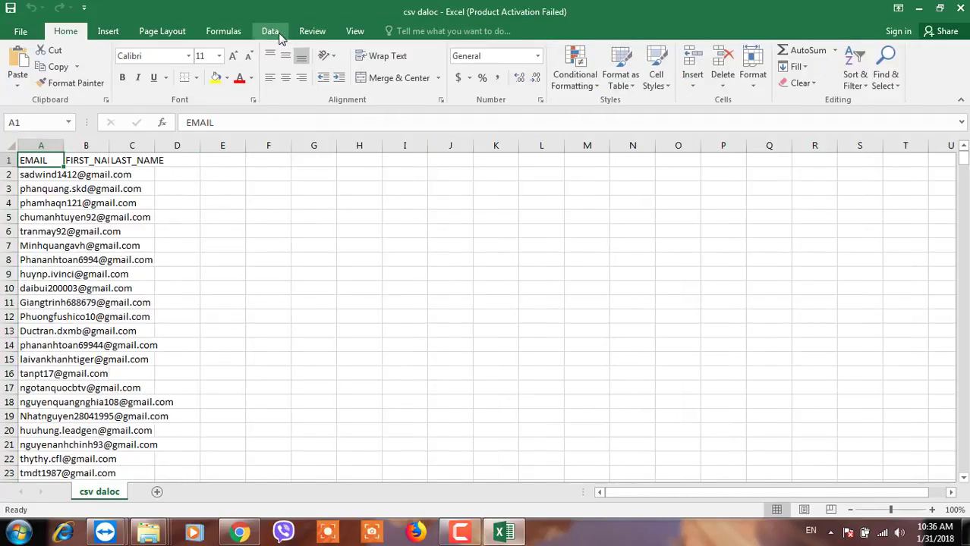
Remove duplicates on EMAIL only, dropping 7 rows and leaving 492 unique addresses.
left_click(273, 33)
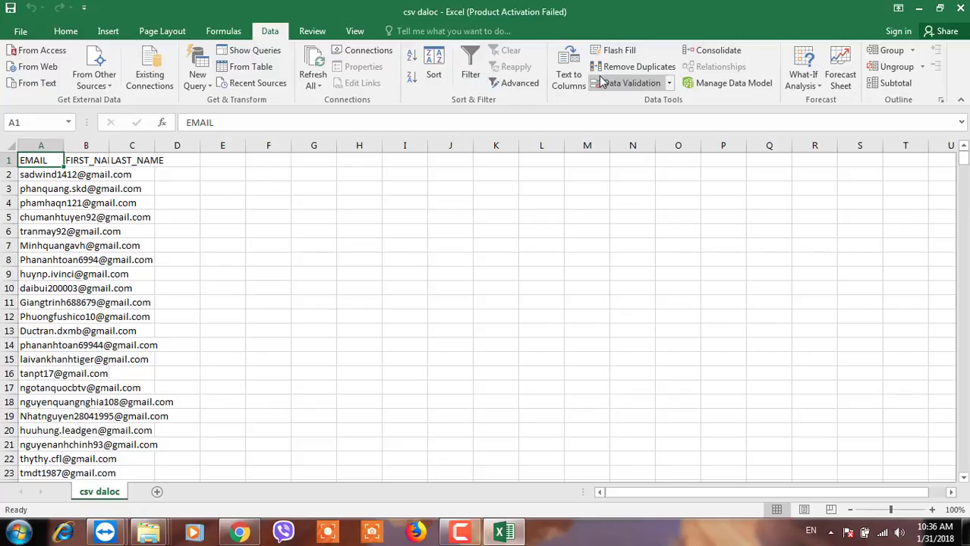
left_click(636, 68)
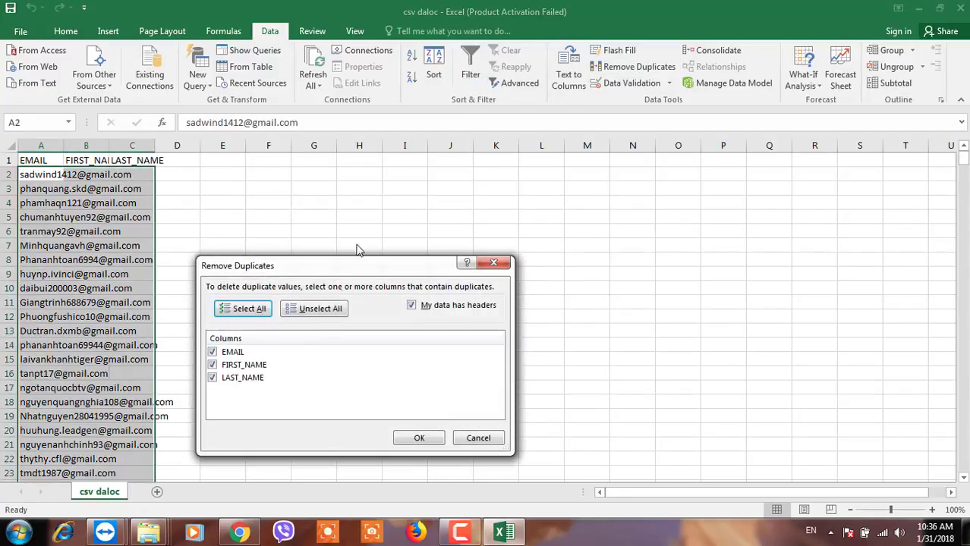
left_click(219, 367)
left_click(214, 377)
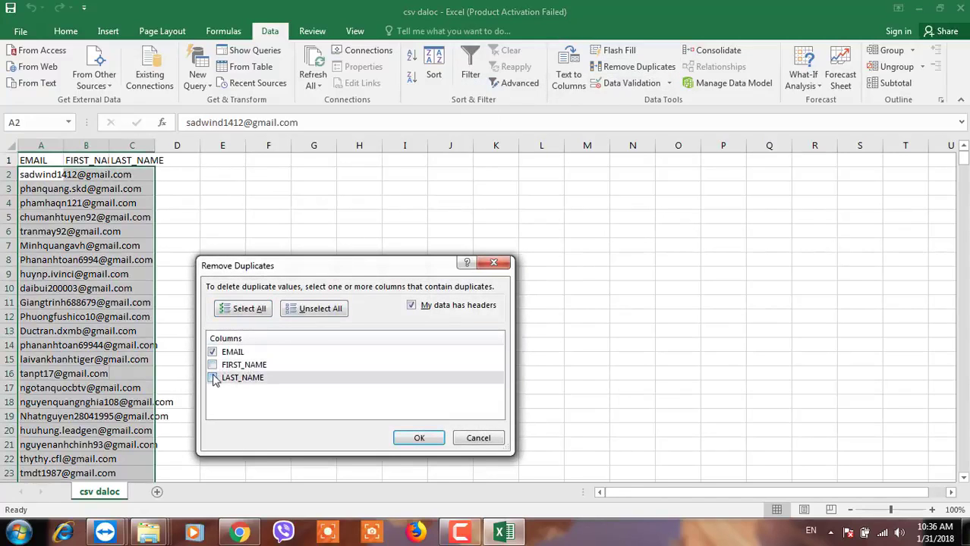
left_click(416, 439)
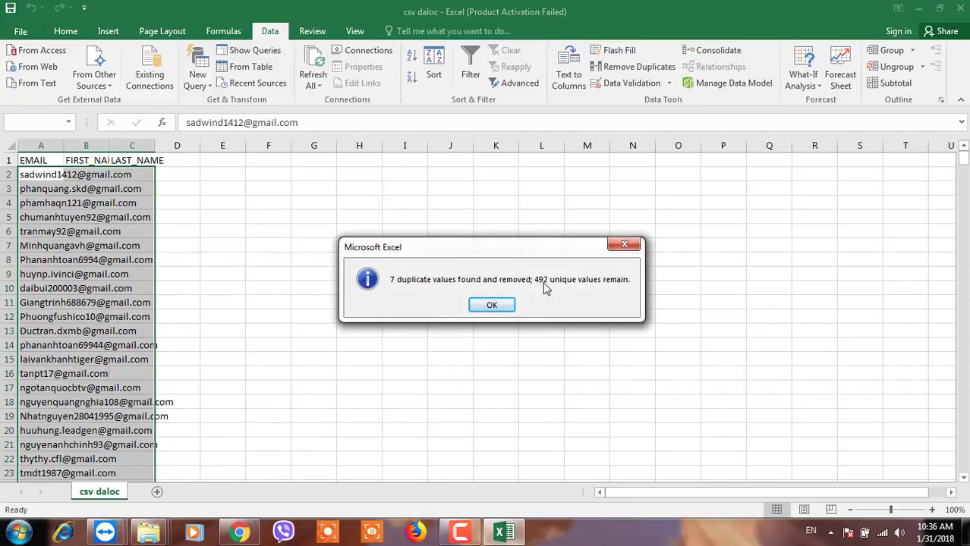
left_click(492, 306)
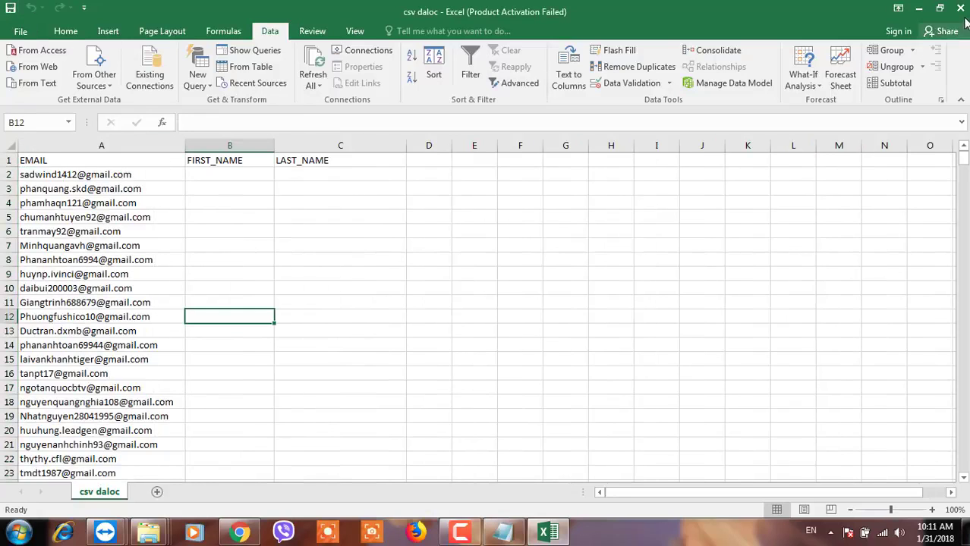
Close the workbook, saving over csv daloc.csv in CSV (Comma delimited) format.
left_click(962, 10)
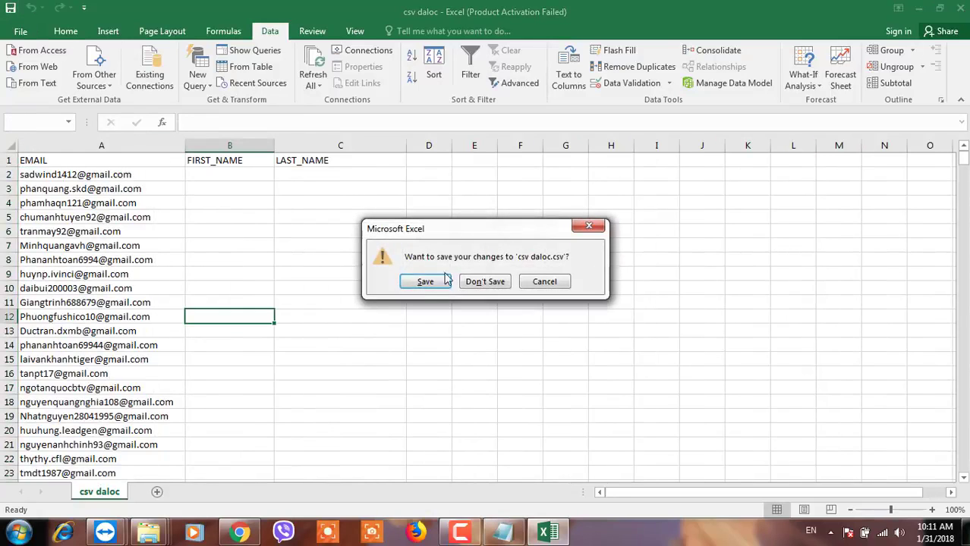
left_click(423, 282)
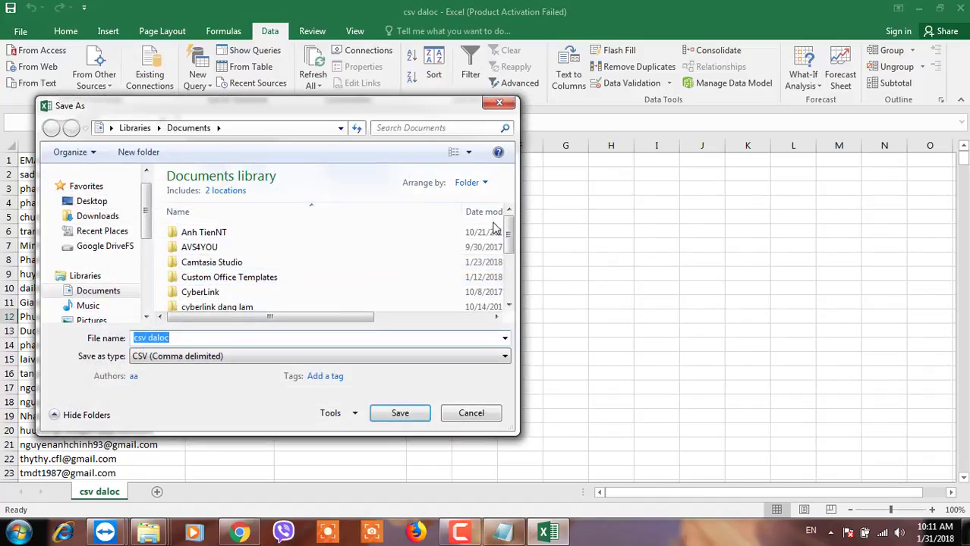
left_click_drag(508, 235, 508, 285)
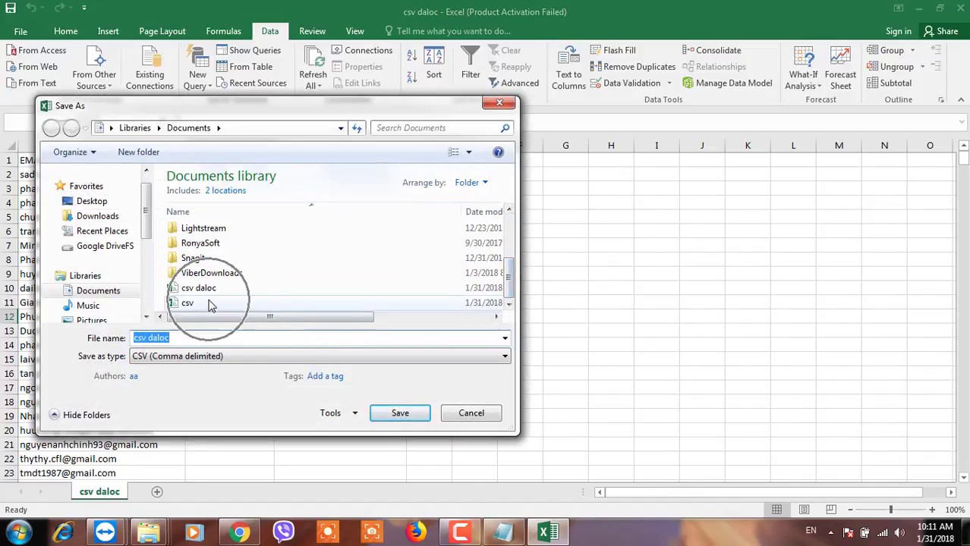
left_click(397, 417)
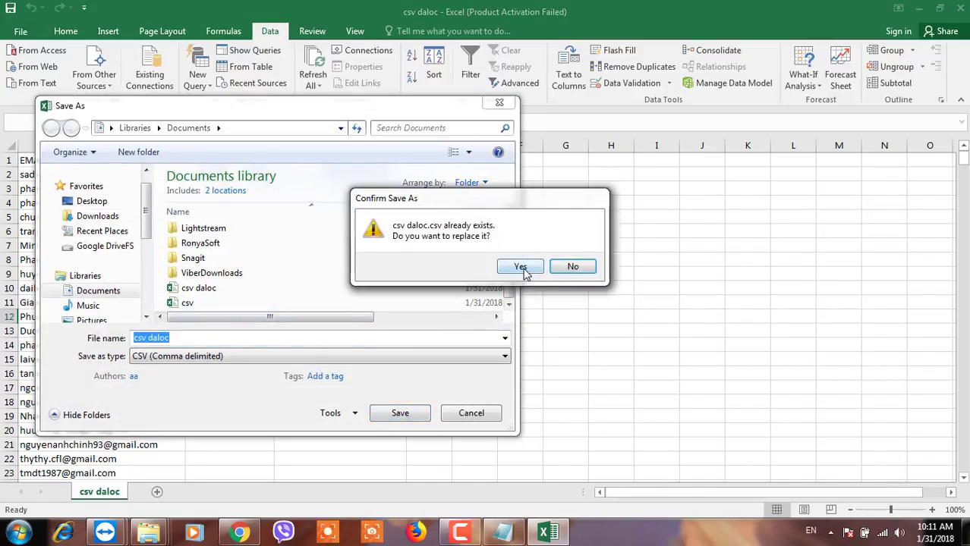
left_click(523, 267)
left_click(432, 307)
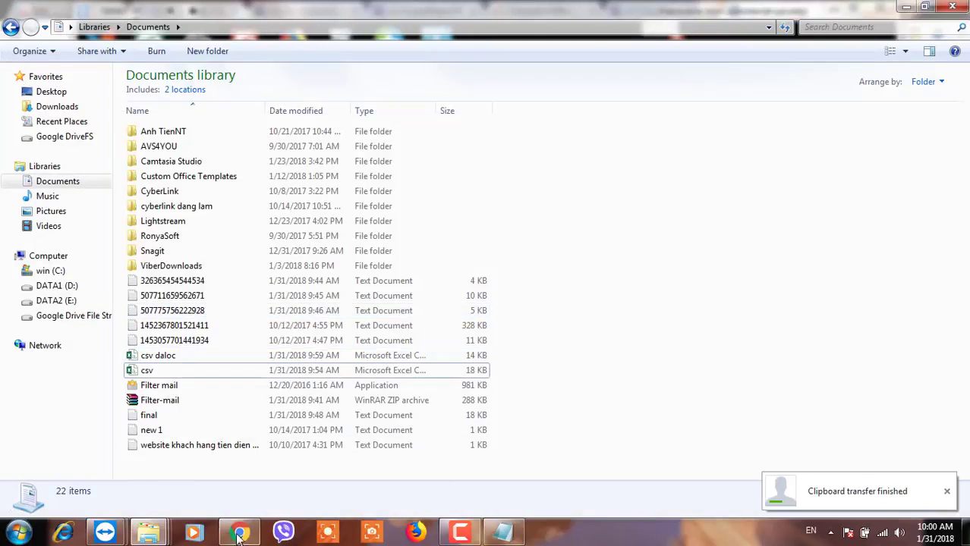
left_click(238, 532)
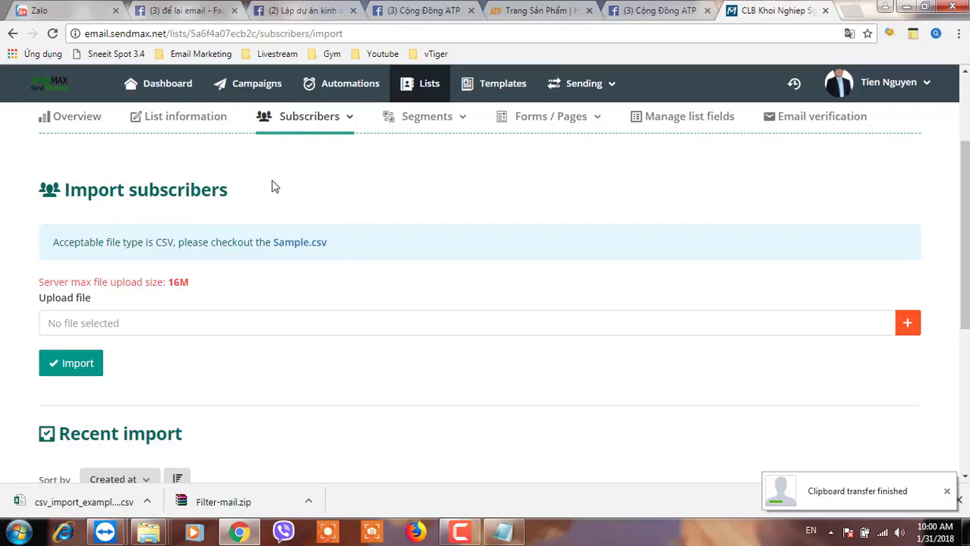
From the Sendmax lists overview, start creating a new subscriber list.
scroll(366, 231, "up", 2)
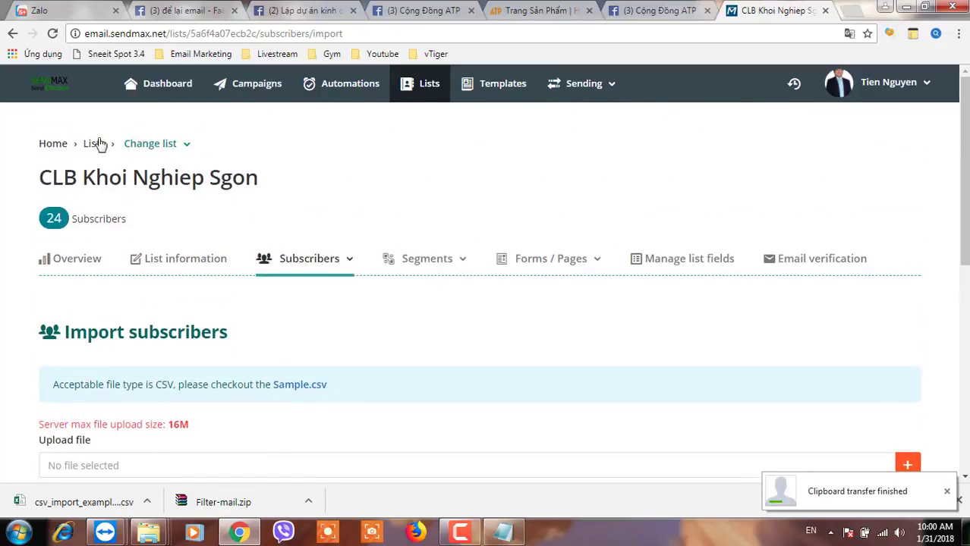
left_click(92, 145)
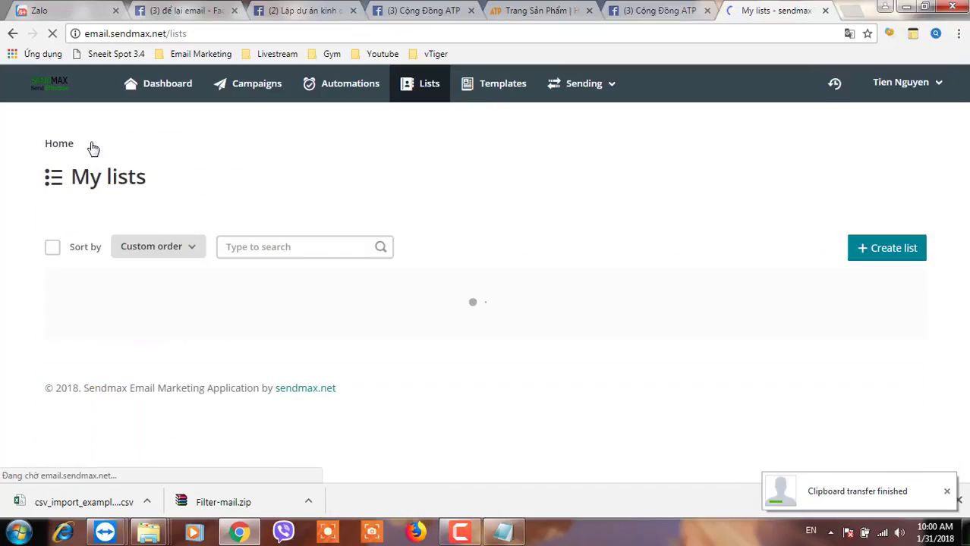
scroll(265, 288, "down", 2)
scroll(265, 289, "up", 2)
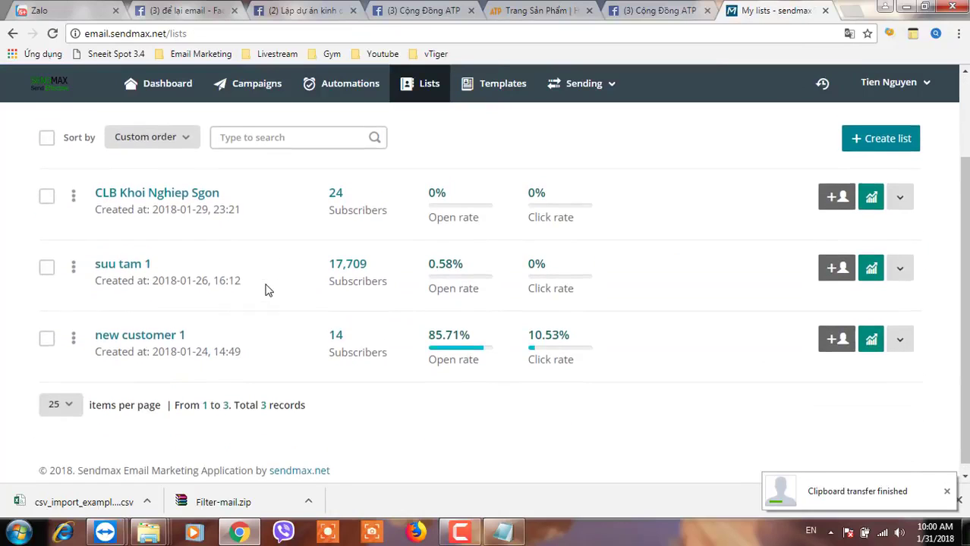
left_click(882, 209)
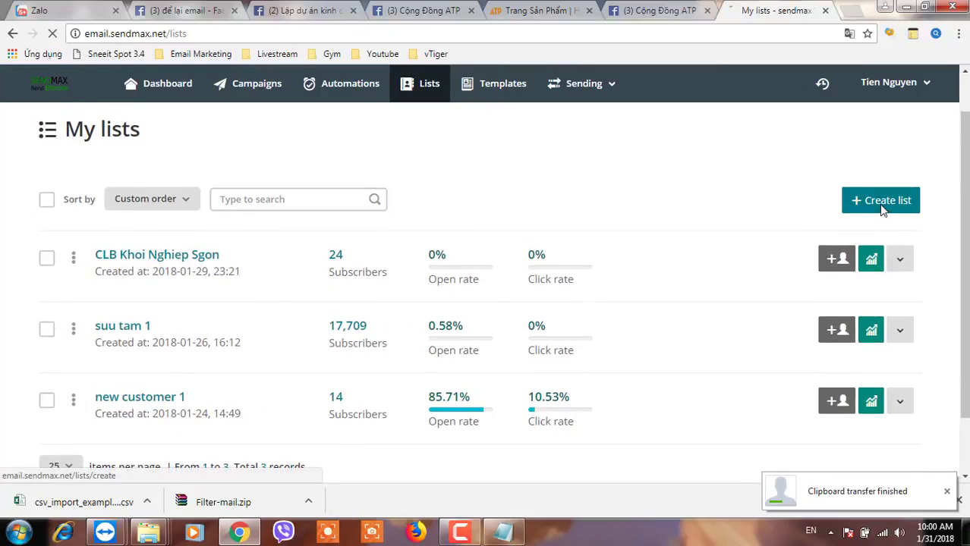
scroll(225, 271, "down", 1)
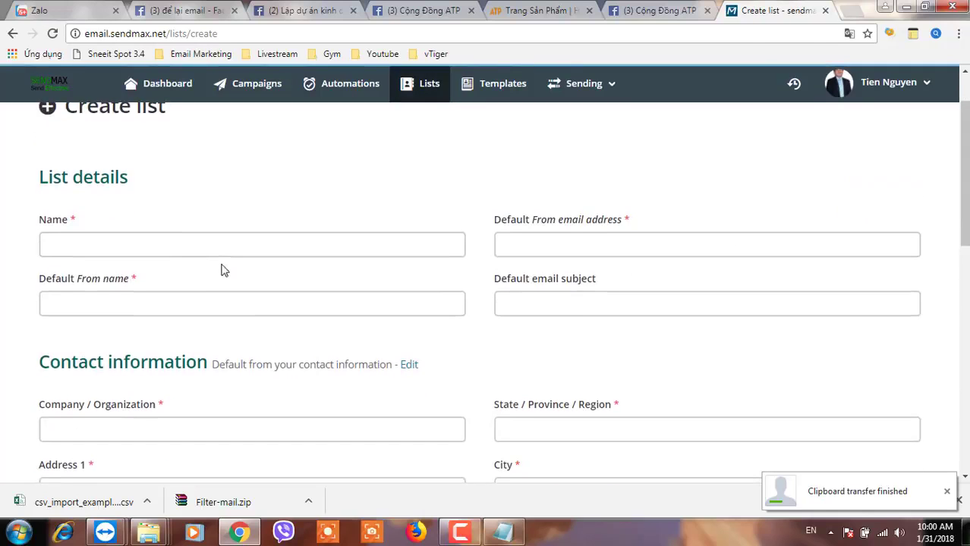
Name the list 'list moi' with a default sender email, from name SendMax and subject 'Tiêu đề email'.
left_click(176, 239)
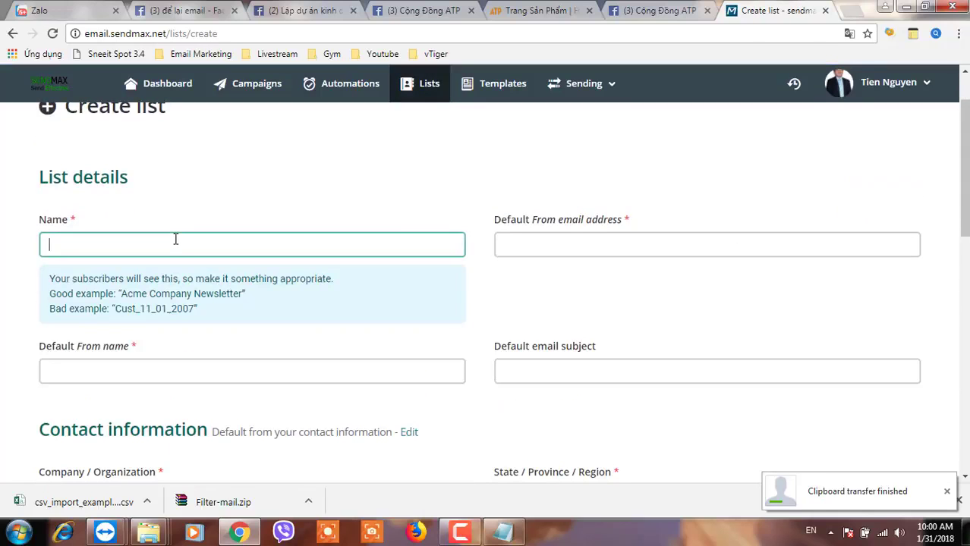
type("list m")
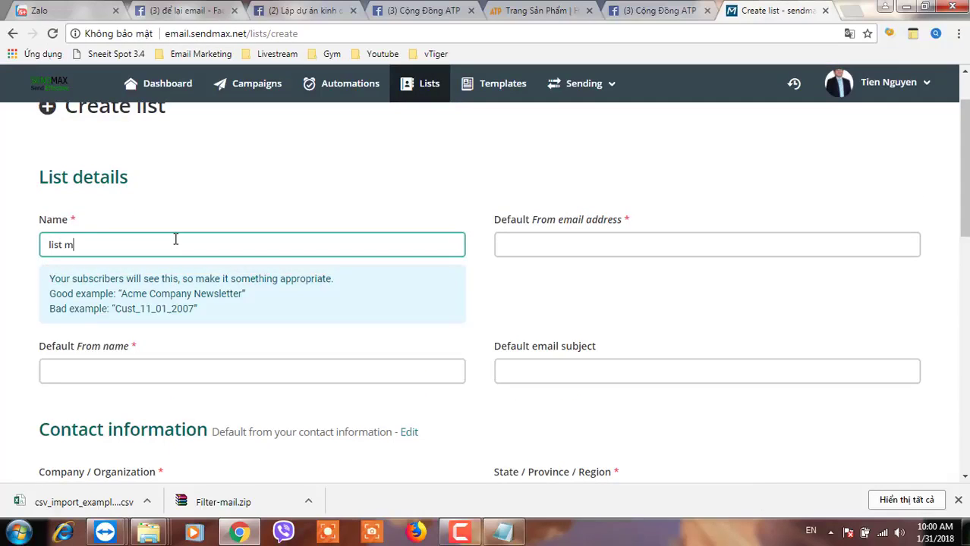
type("oi")
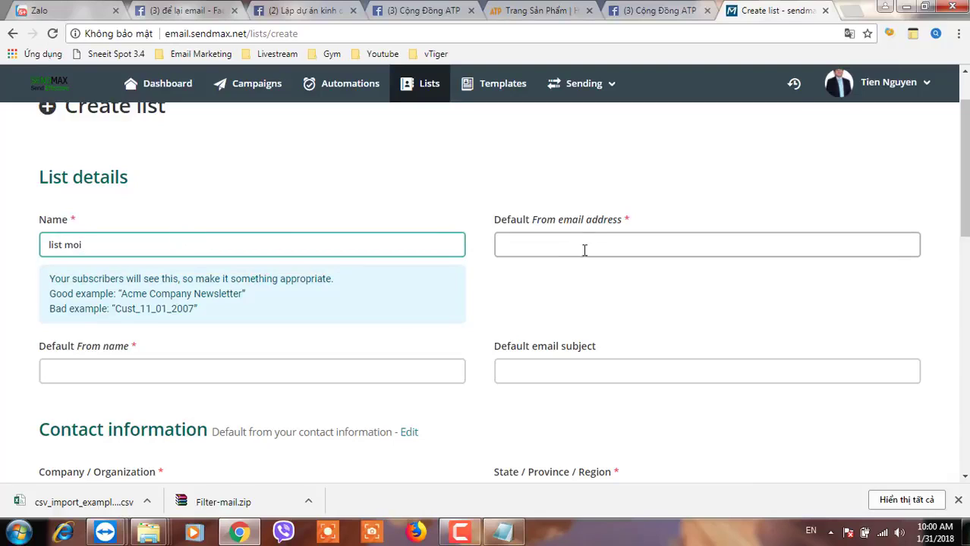
left_click(587, 242)
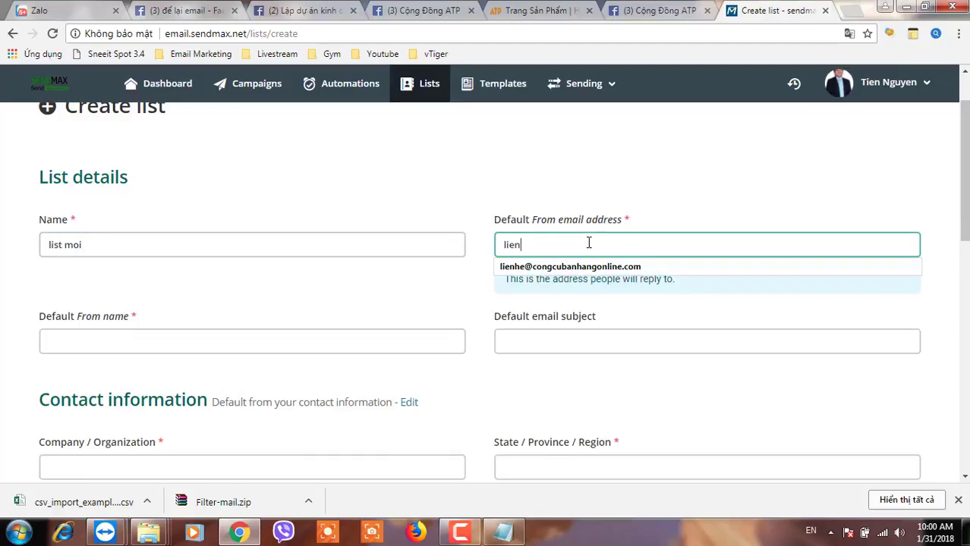
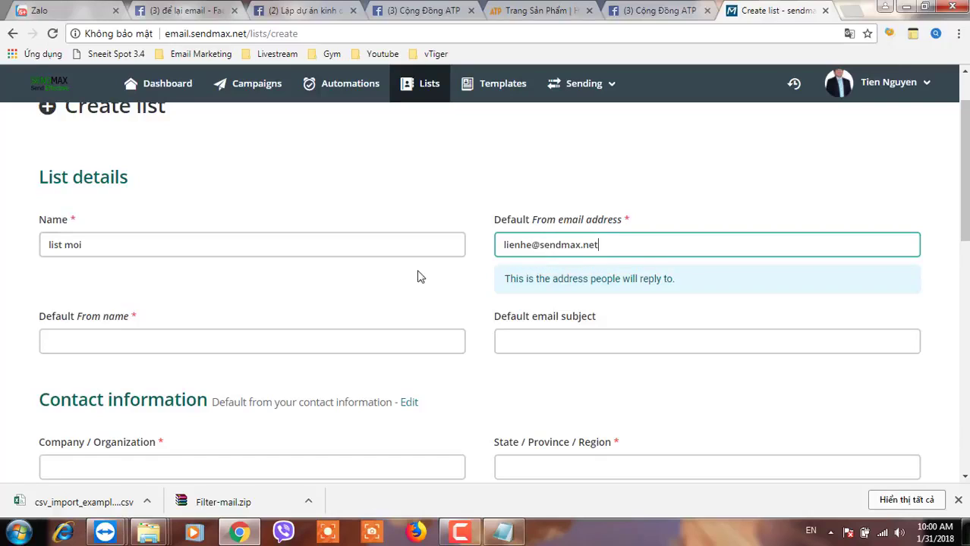
left_click(211, 341)
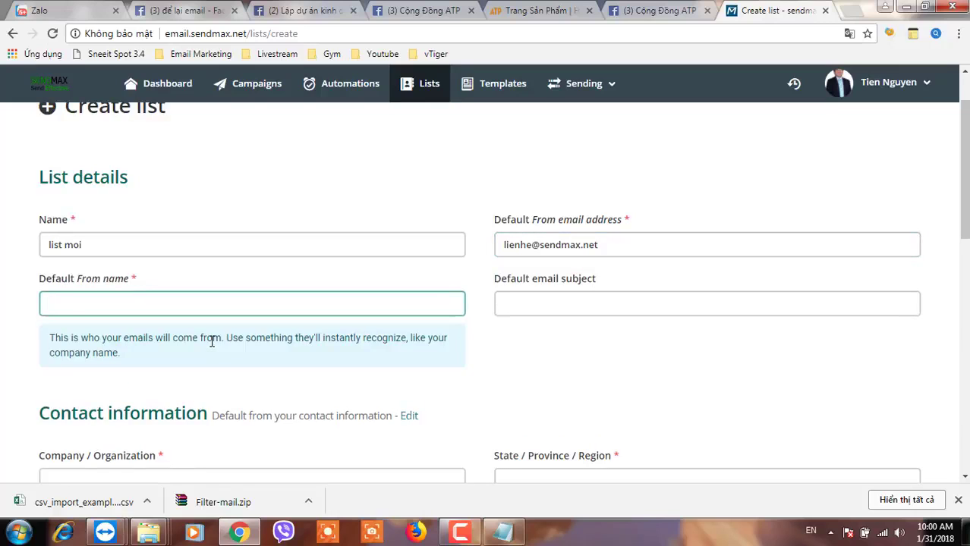
type("SendMax")
left_click(548, 303)
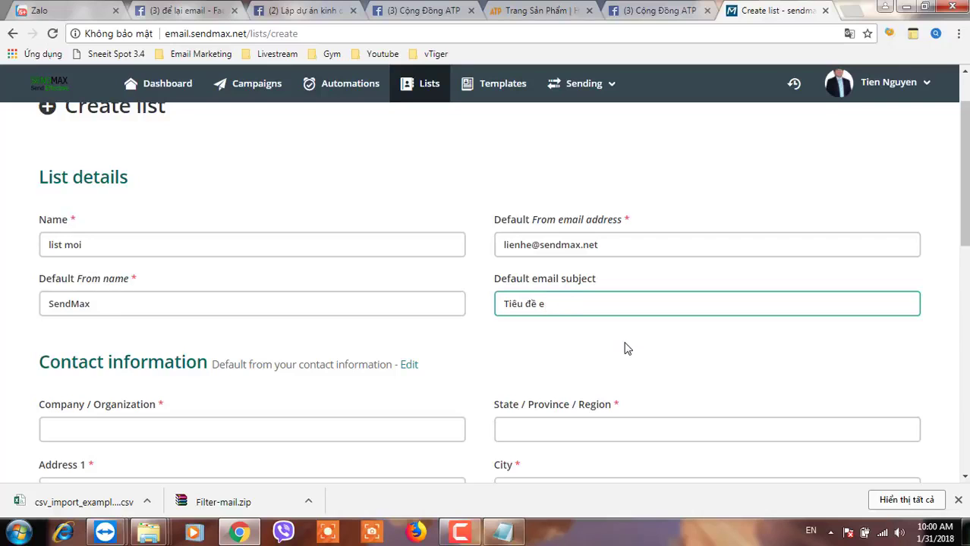
scroll(607, 356, "down", 2)
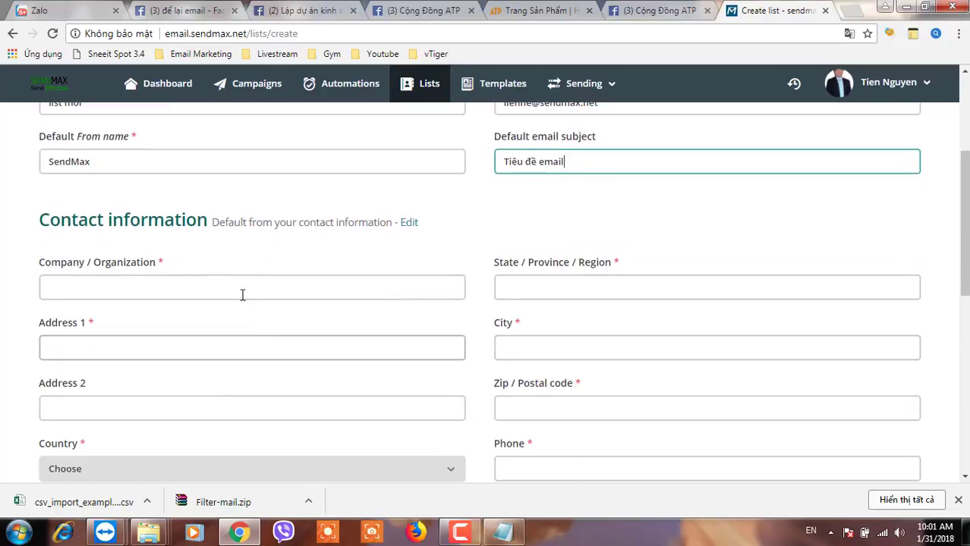
Enter company 'SendMax Email Marketing Solution', state HCM and an autofilled street address, then save the list.
left_click(238, 288)
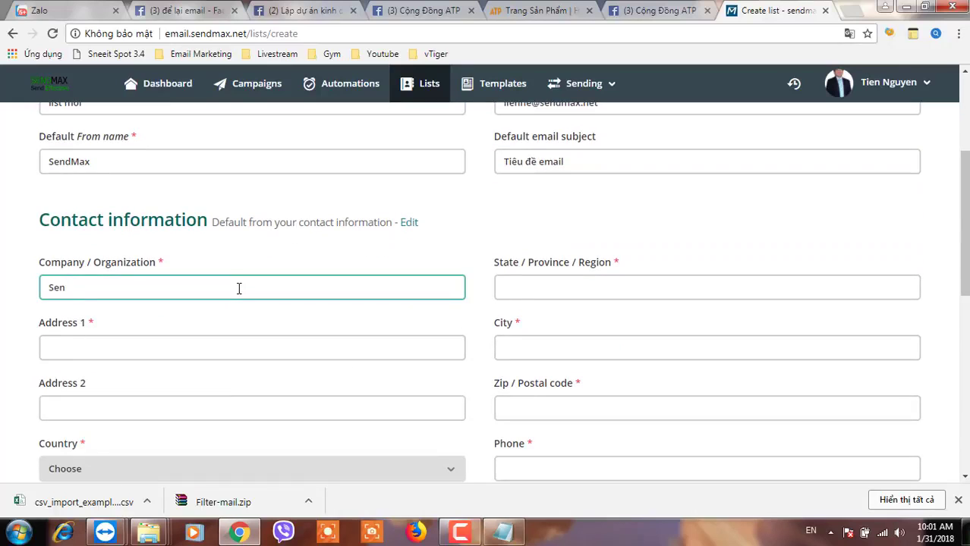
type("SendMax Email Marketing Solution")
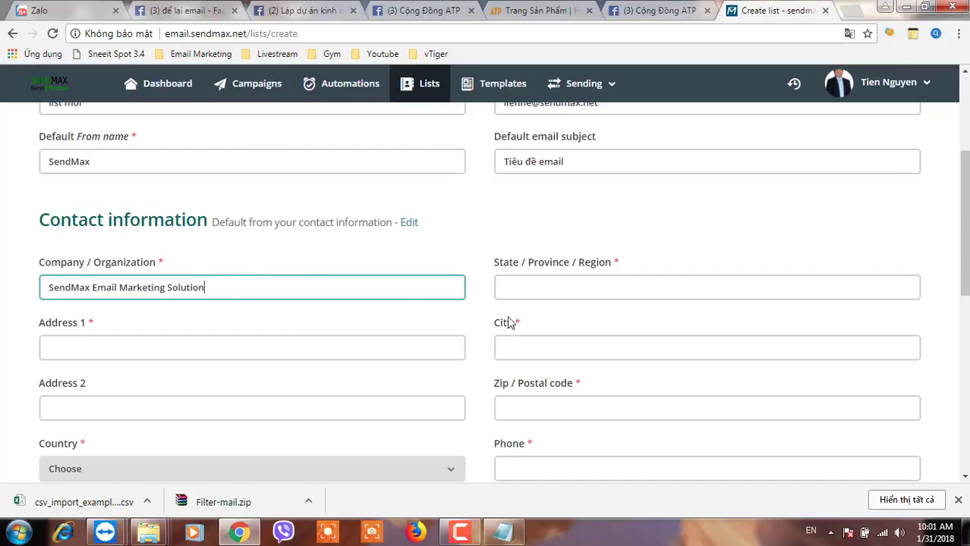
left_click(559, 286)
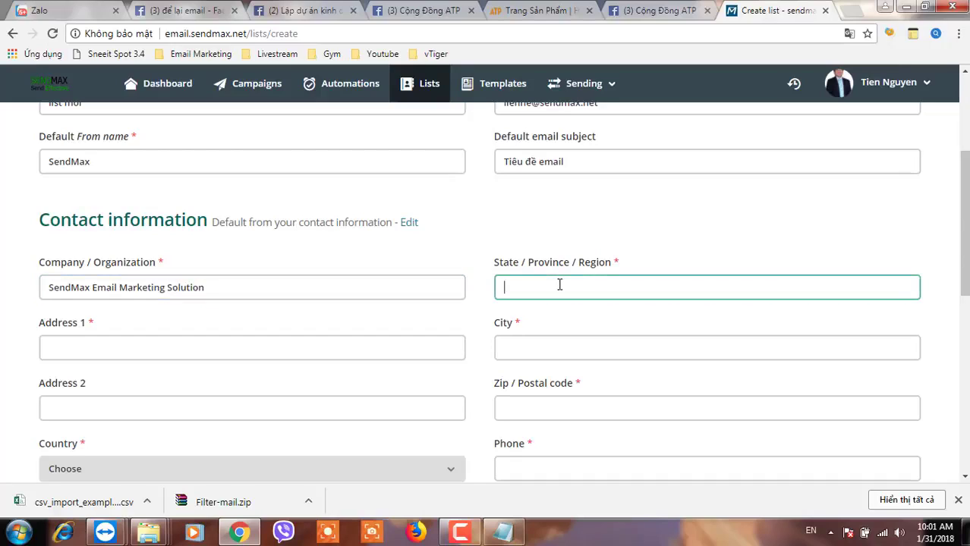
type("HCM")
key("Tab")
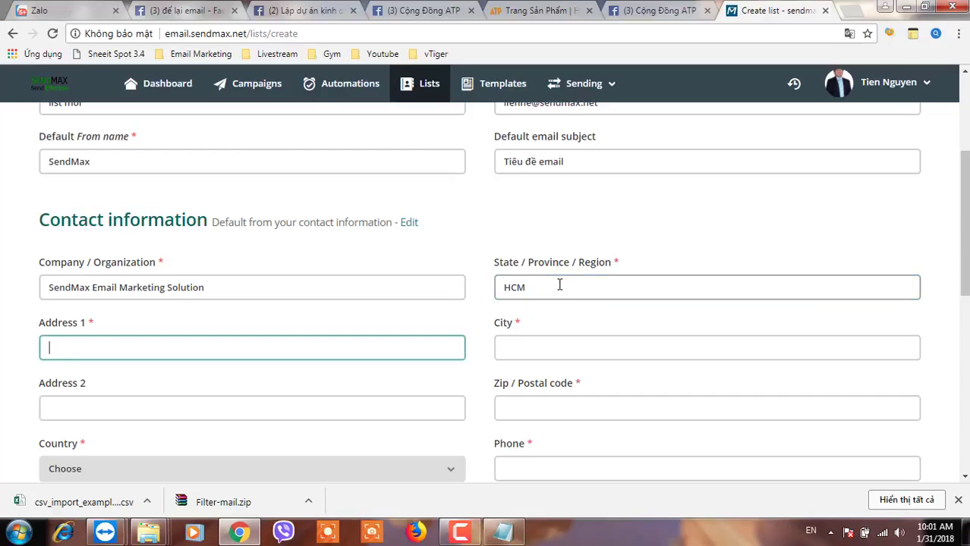
type("545")
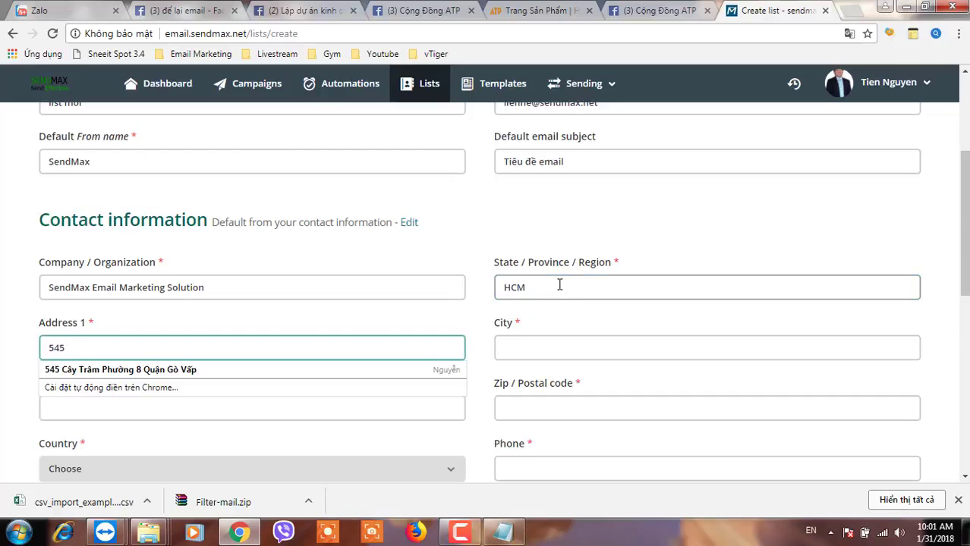
left_click(189, 370)
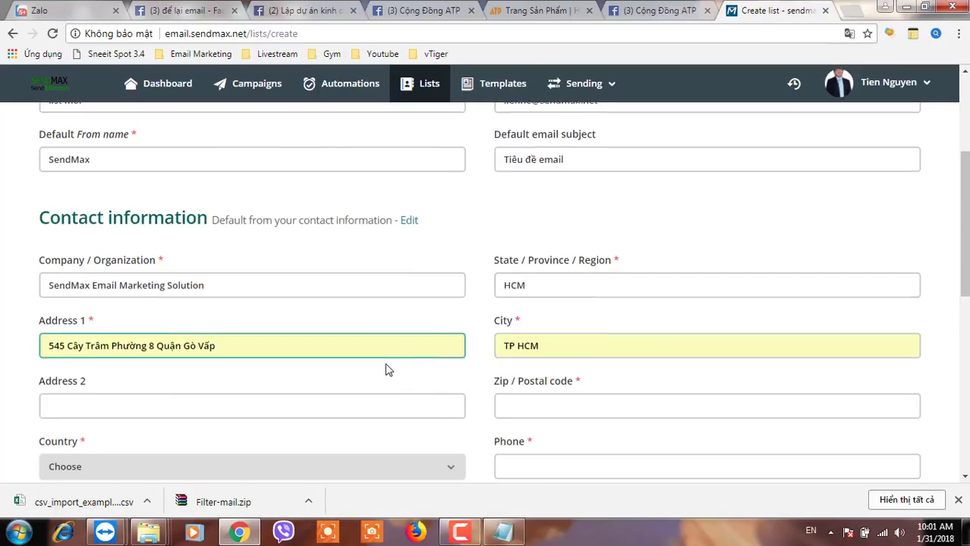
scroll(384, 370, "down", 2)
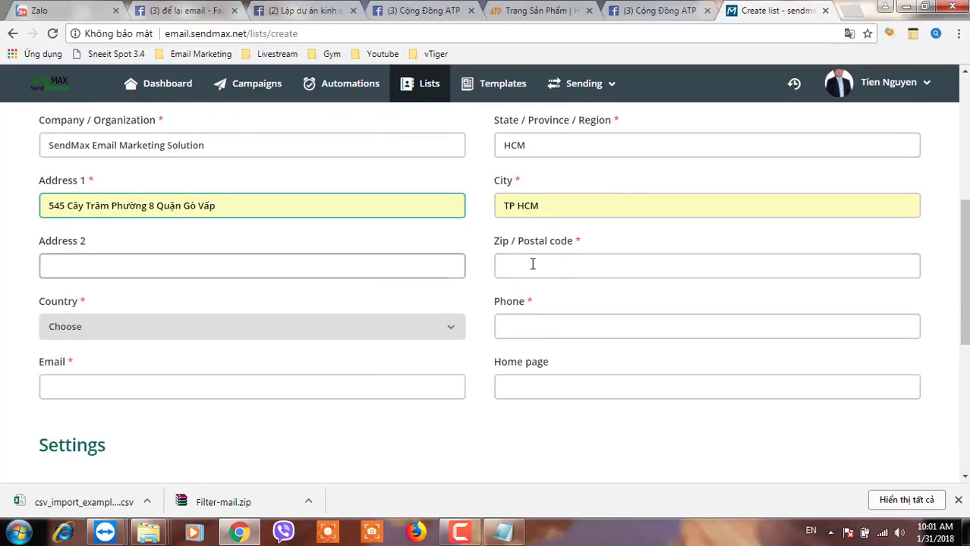
scroll(69, 357, "down", 5)
left_click(70, 353)
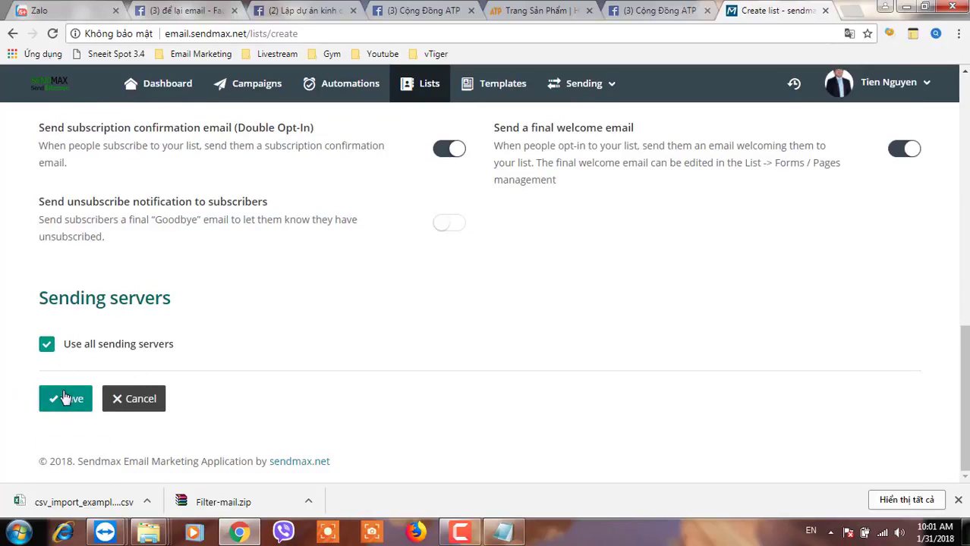
left_click(584, 85)
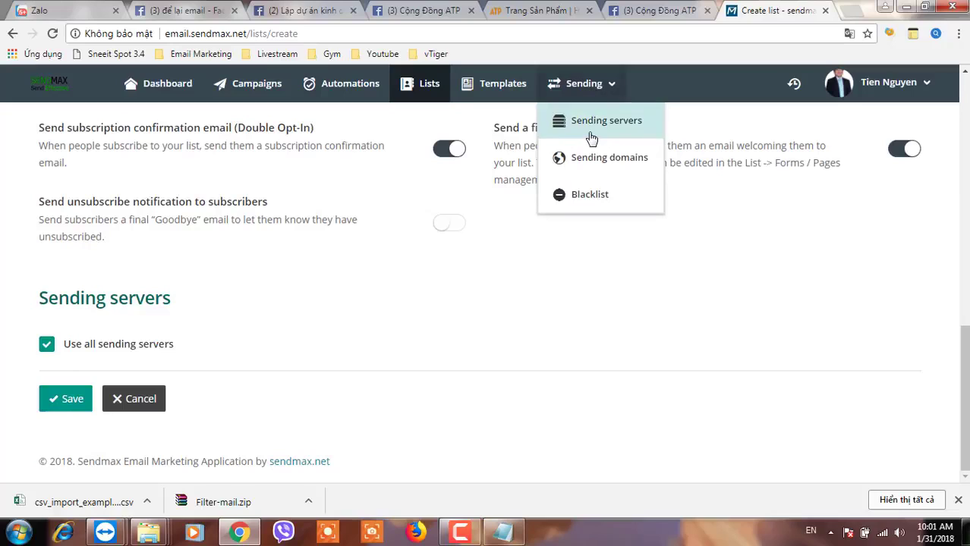
Save the new list moi, then go to its Subscribers > Import page.
left_click(57, 406)
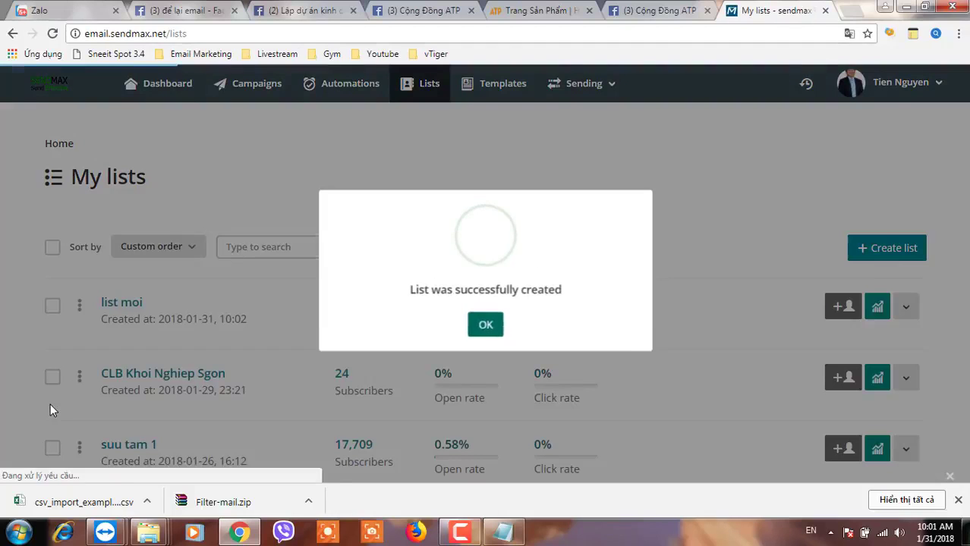
left_click(486, 332)
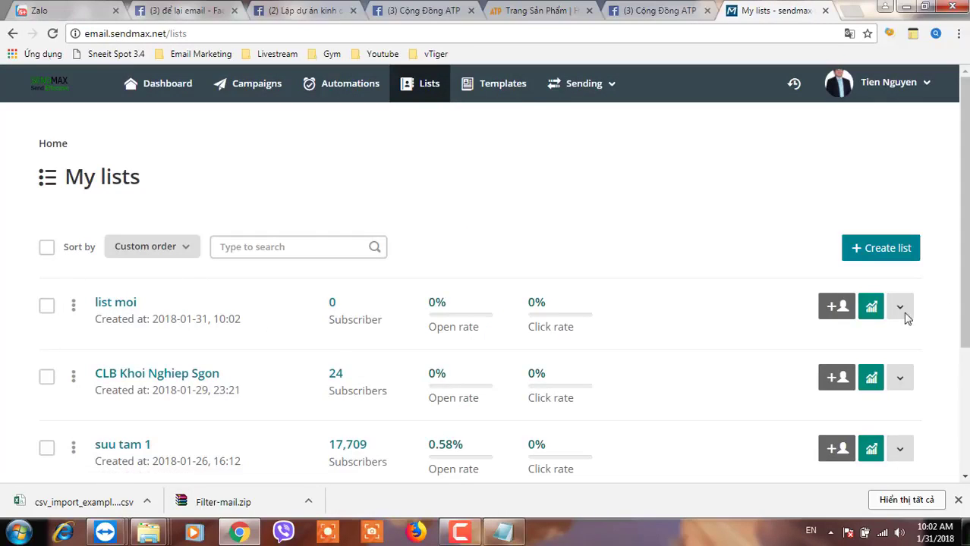
left_click(123, 305)
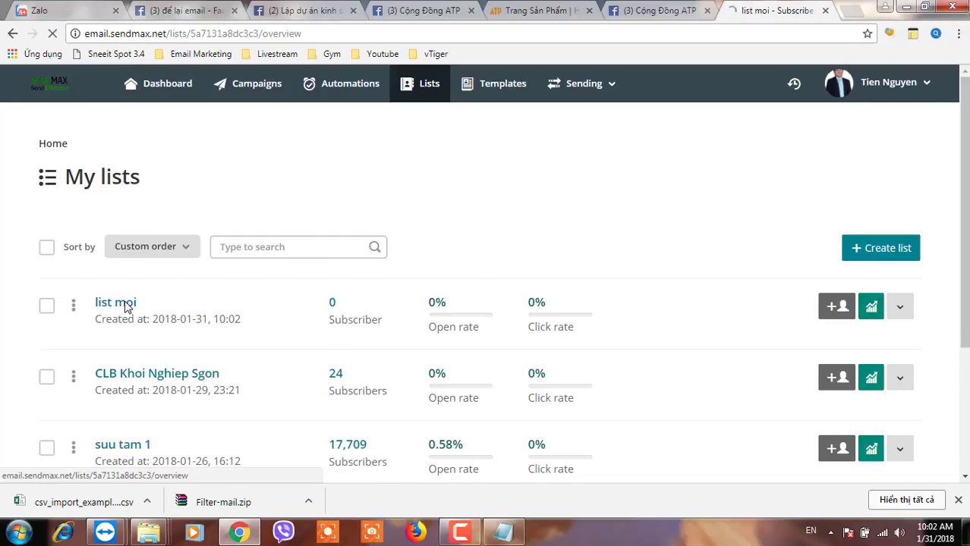
left_click(330, 264)
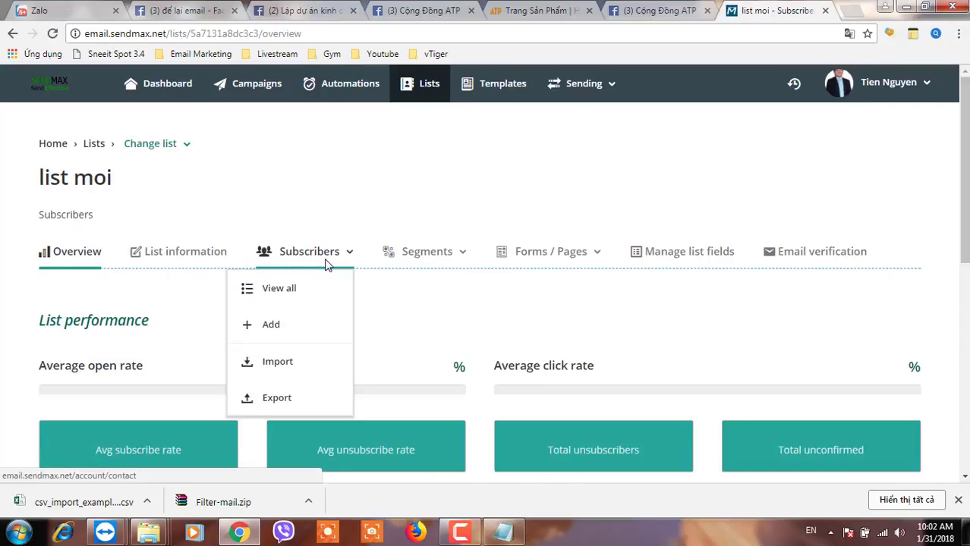
left_click(281, 363)
scroll(280, 364, "down", 2)
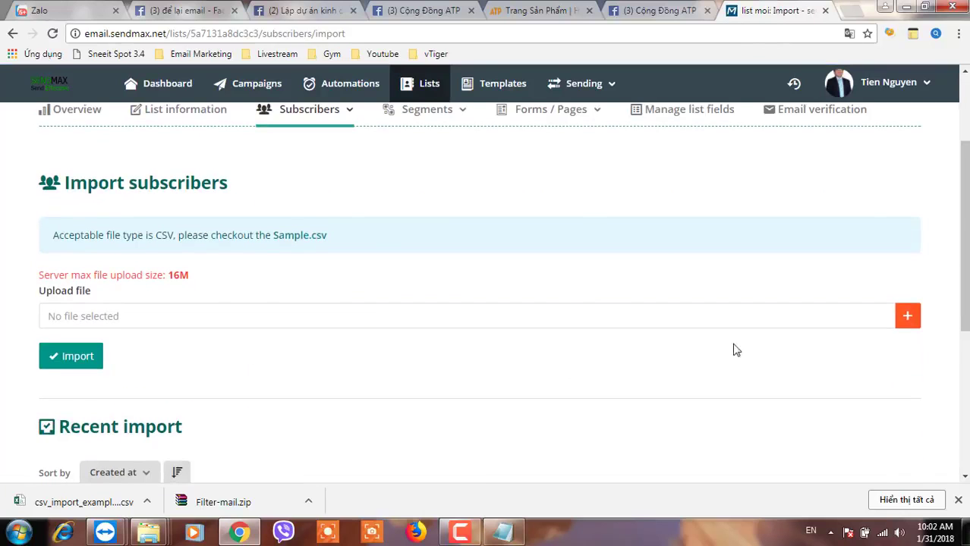
Pick csv daloc.csv from Libraries > Documents as the upload file for list moi.
left_click(910, 323)
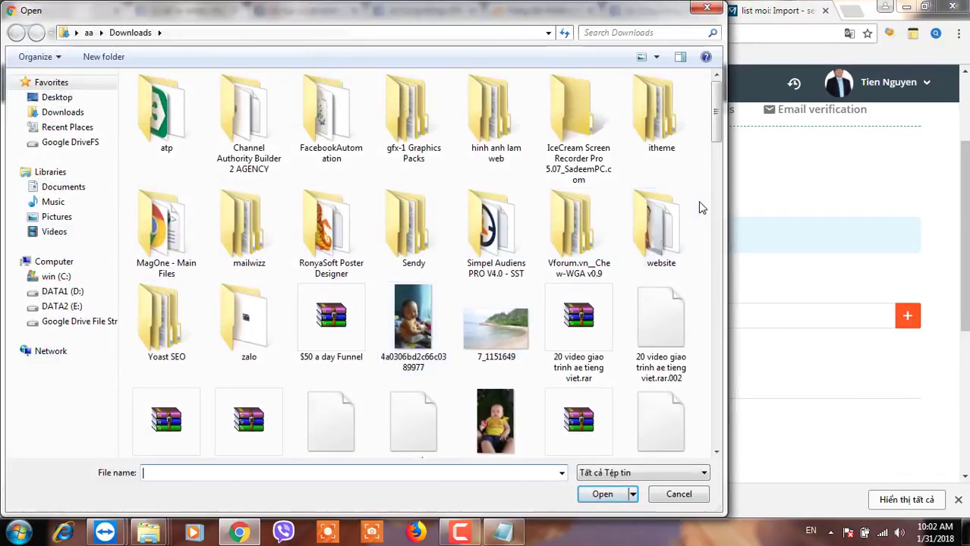
left_click_drag(716, 131, 697, 394)
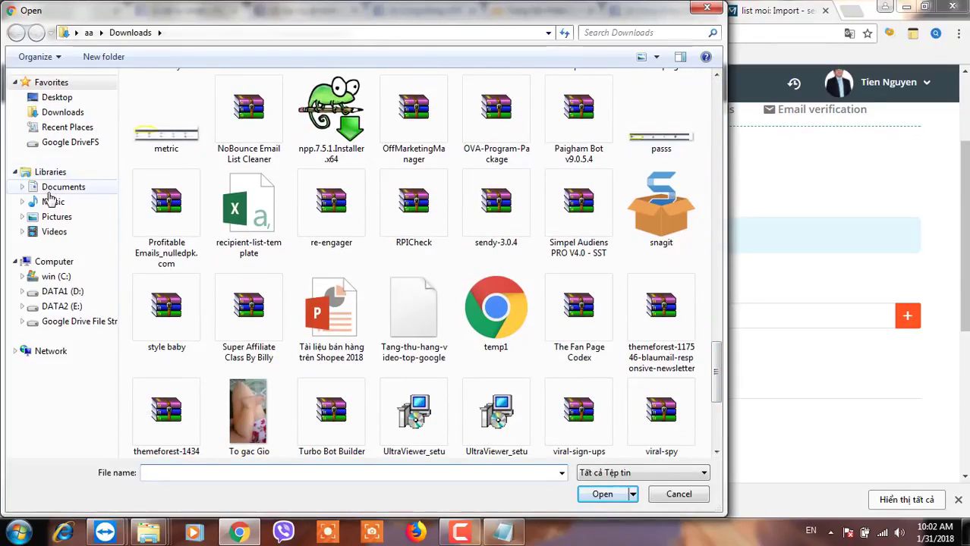
left_click(47, 189)
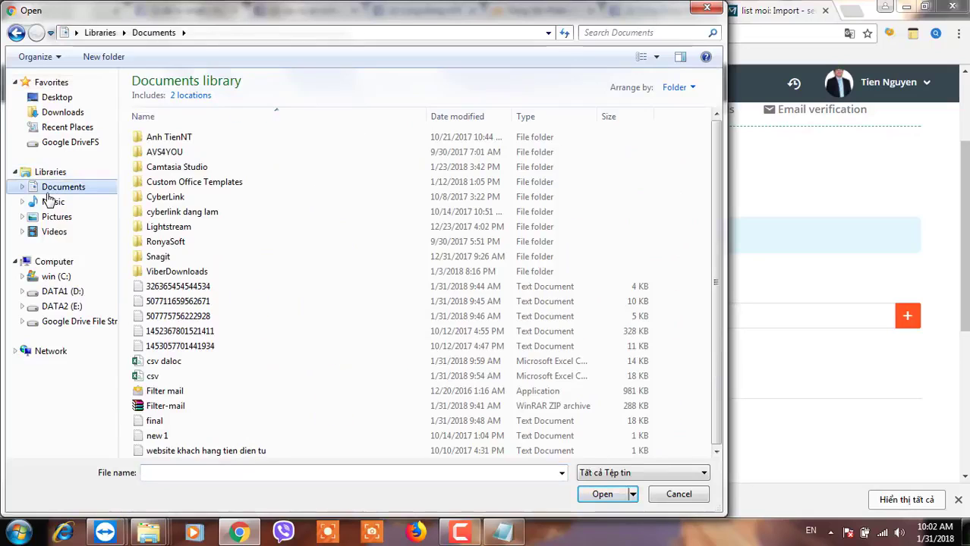
left_click(169, 365)
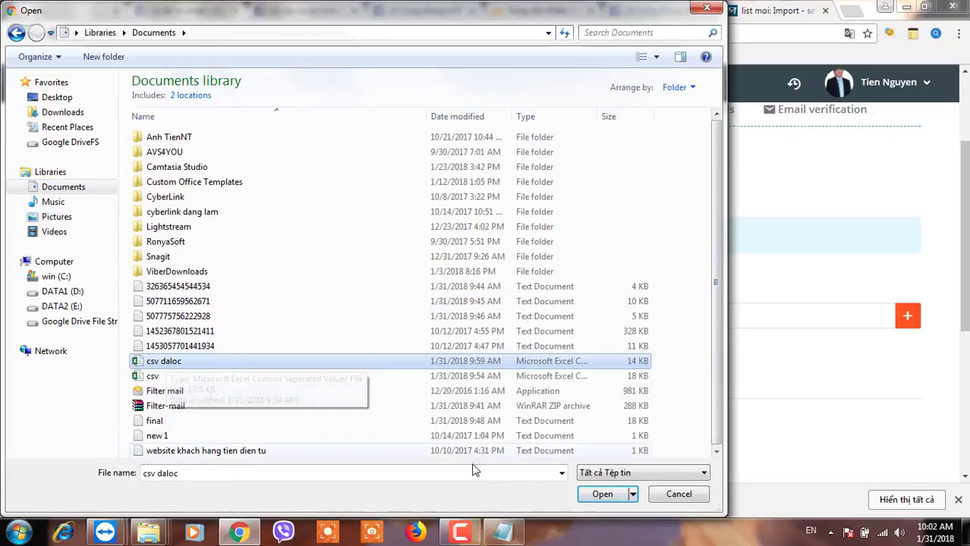
left_click(614, 495)
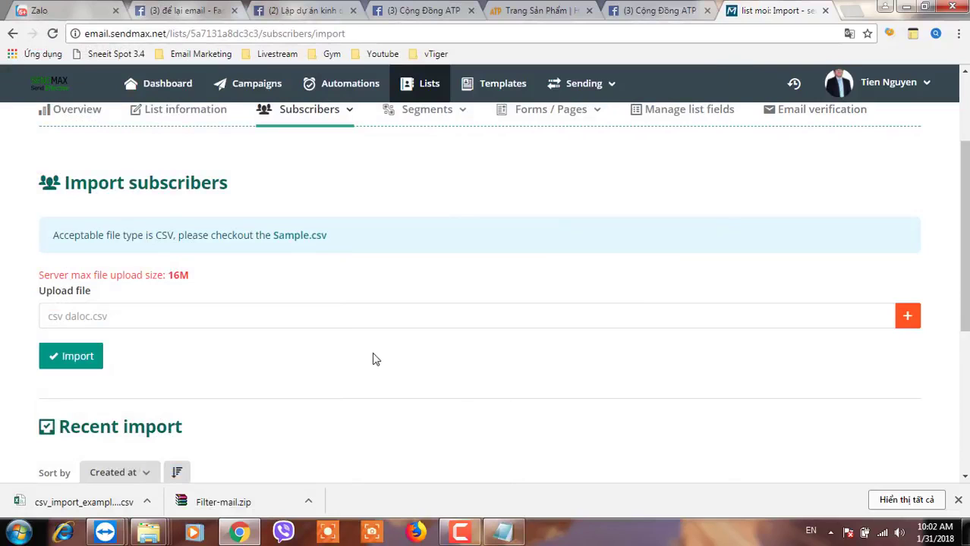
left_click(87, 332)
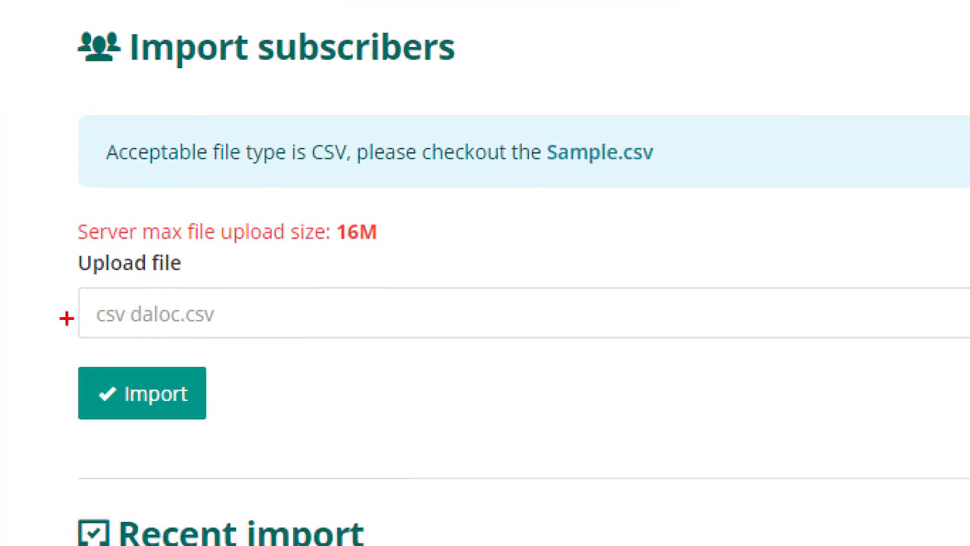
left_click_drag(48, 306, 69, 330)
mouse_move(139, 341)
left_mouse_down()
mouse_move(262, 302)
mouse_move(103, 293)
left_mouse_up()
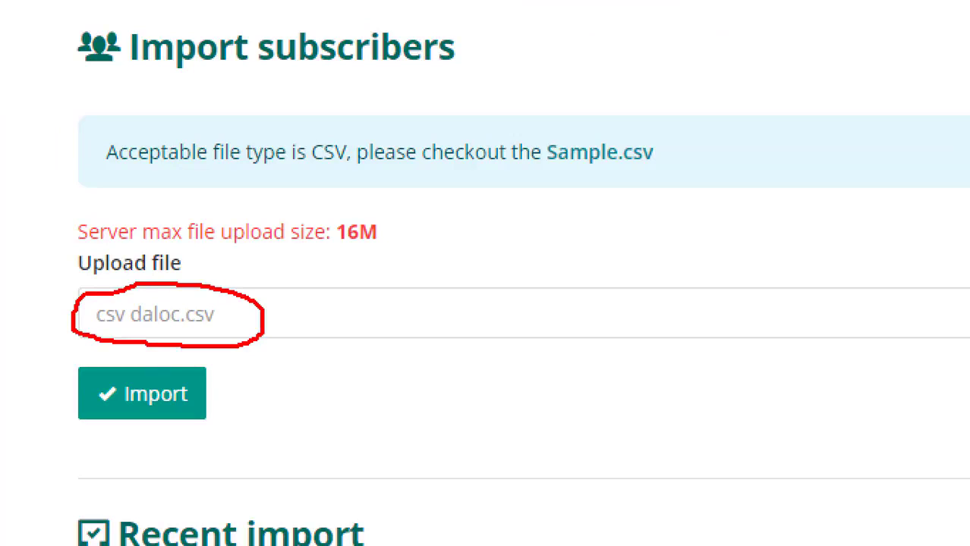
left_click_drag(333, 255, 376, 257)
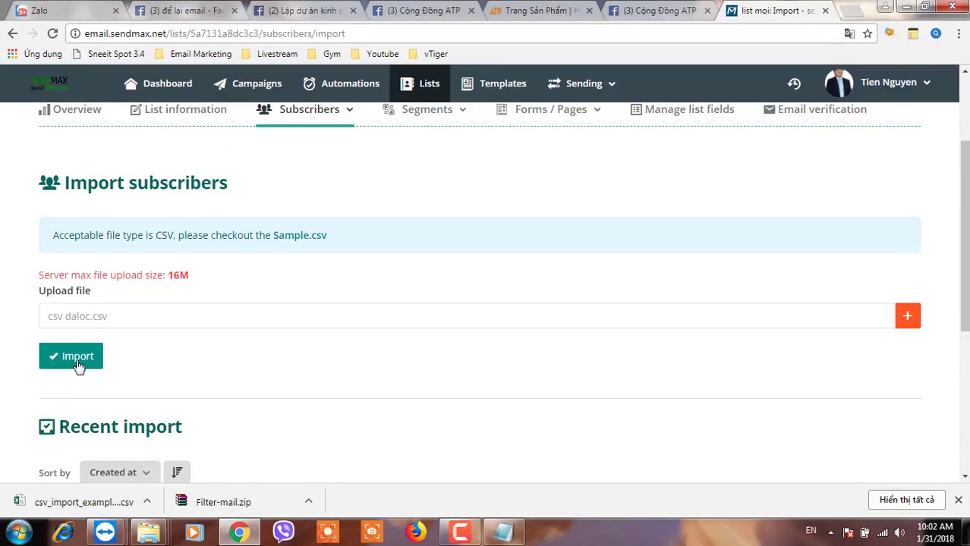
Run the import into moi and confirm completion: 492 of 492 successful, 0 errors.
left_click(78, 361)
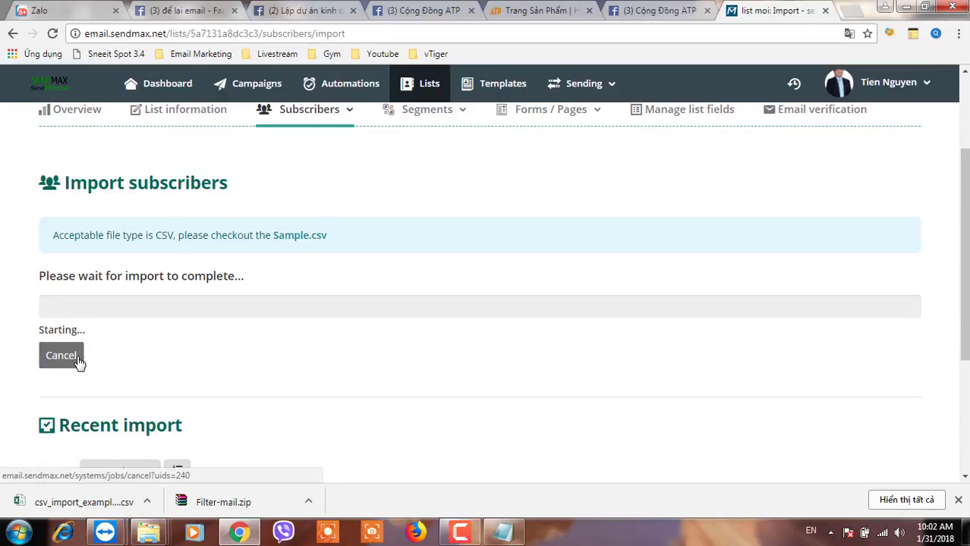
scroll(220, 362, "down", 2)
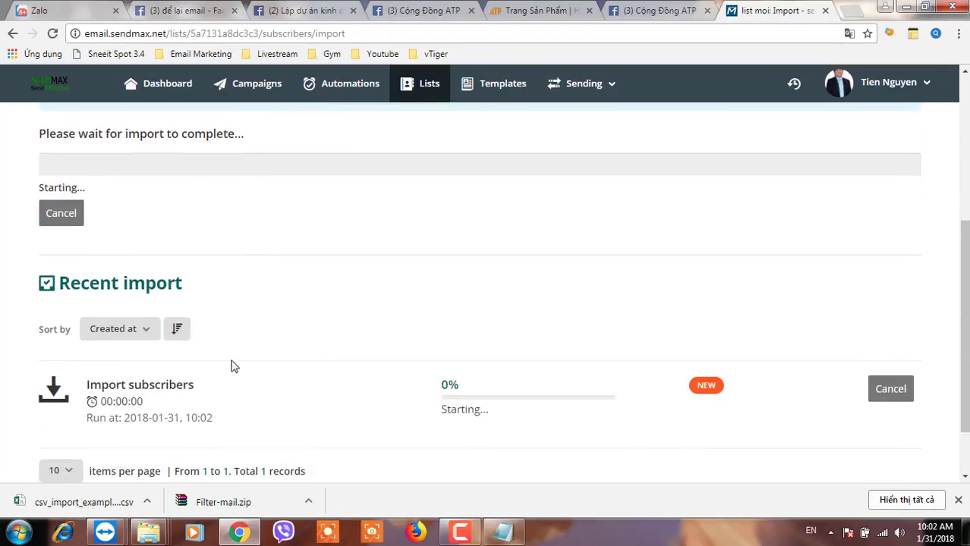
left_click(456, 411)
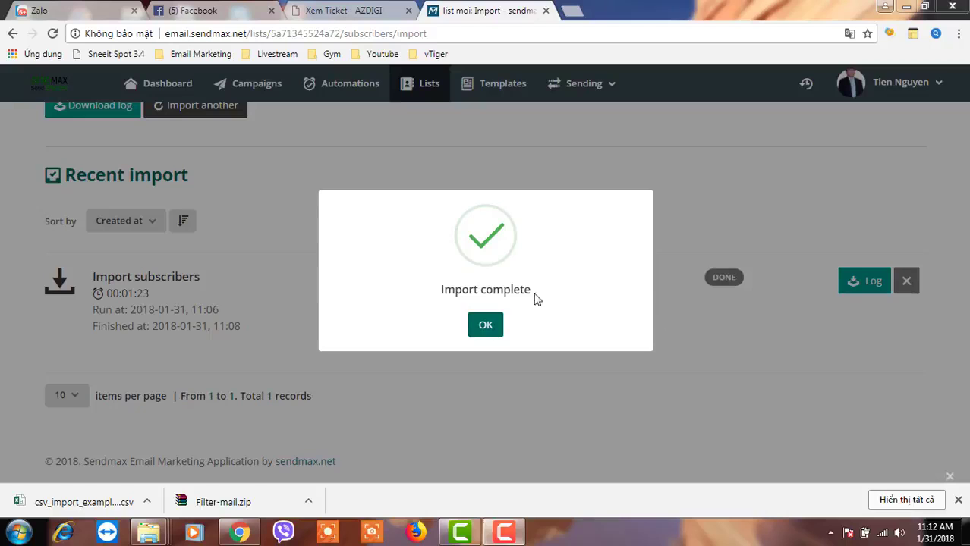
left_click(485, 325)
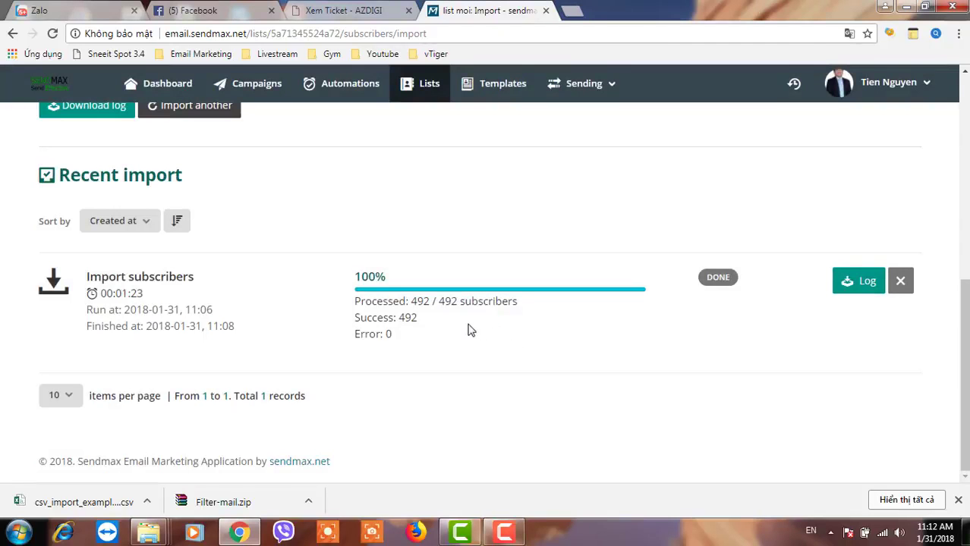